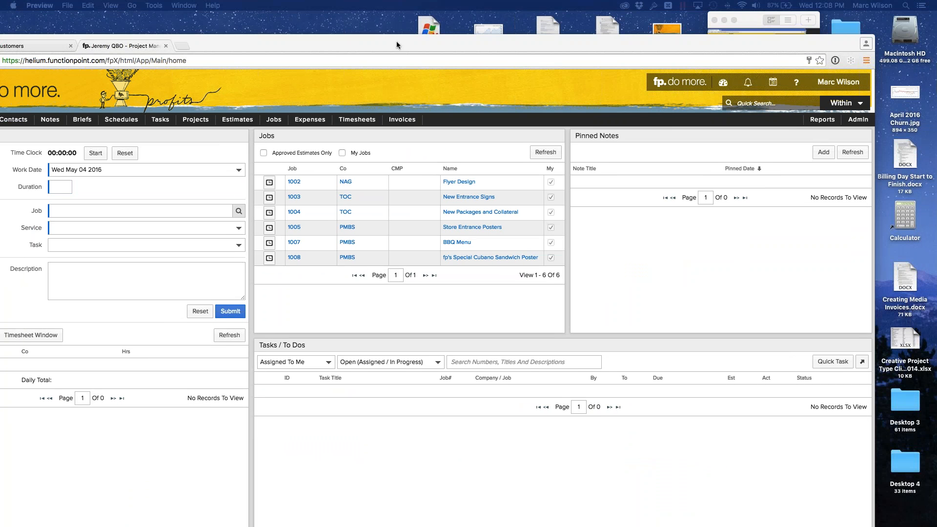
# - Enlarge the browser window with the project management dashboard so it fills the screen
pyautogui.moveTo(396, 41); pyautogui.dragTo(406, 27)
pyautogui.doubleClick(406, 27)
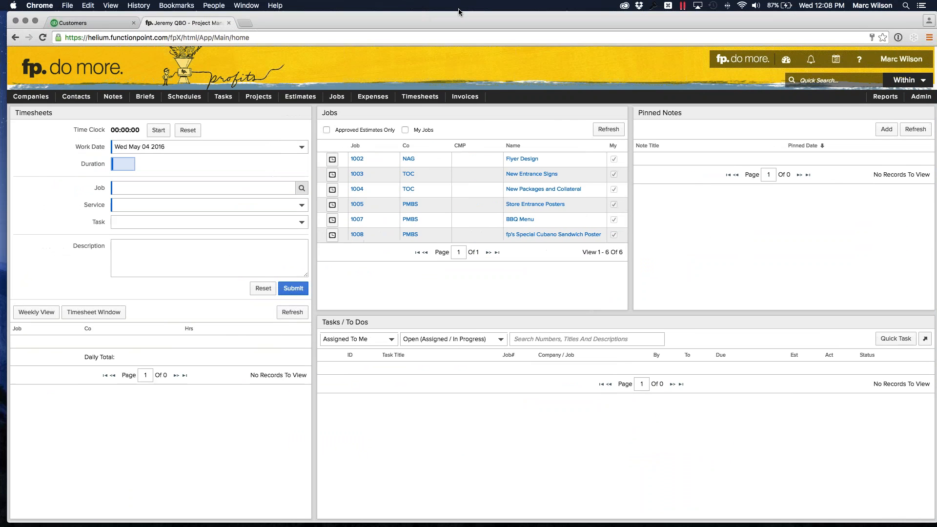
pyautogui.moveTo(459, 12); pyautogui.dragTo(455, 12)
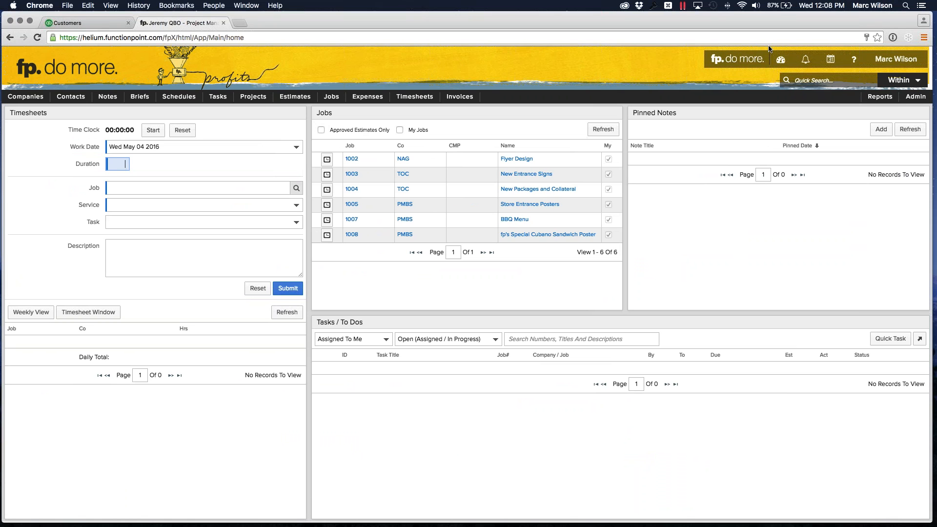
pyautogui.click(441, 63)
# - Switch to Safari, then reposition and enlarge its window showing the Corporate Website schedule
pyautogui.moveTo(409, 526)
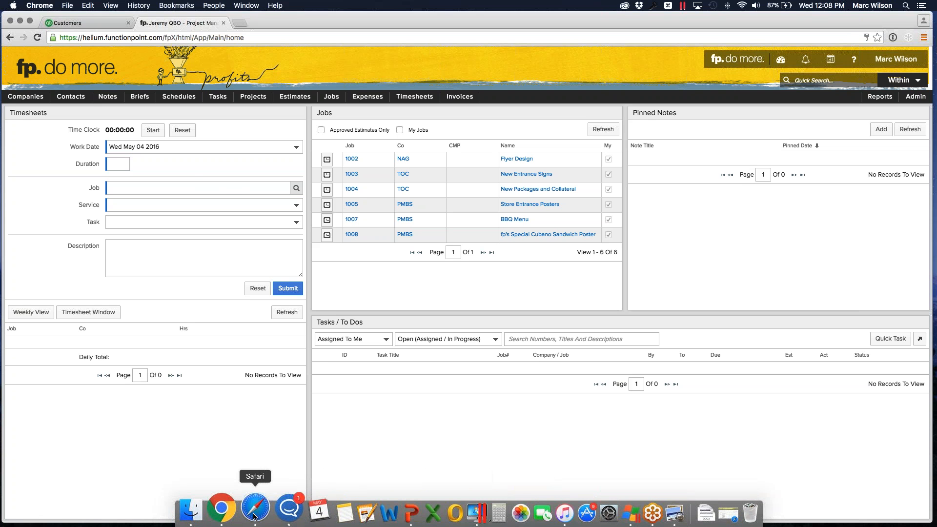
pyautogui.click(254, 516)
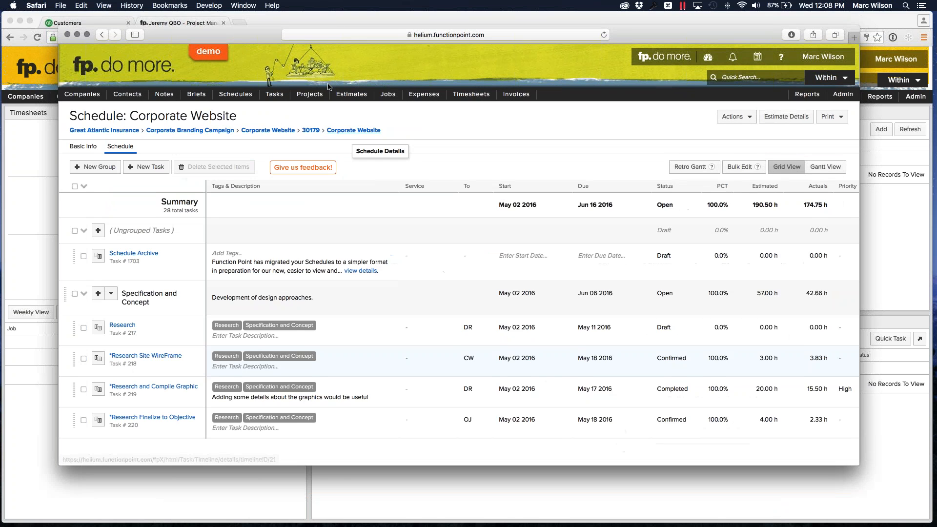
pyautogui.moveTo(256, 31); pyautogui.dragTo(234, 21)
pyautogui.moveTo(830, 450); pyautogui.dragTo(894, 515)
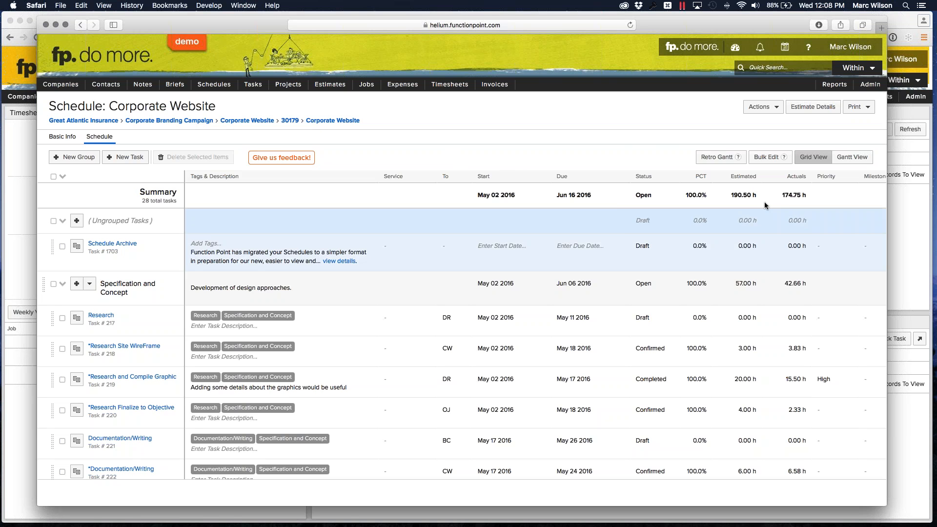
# - Show the Corporate Website schedule as a Gantt chart and look through its task groups
pyautogui.click(861, 158)
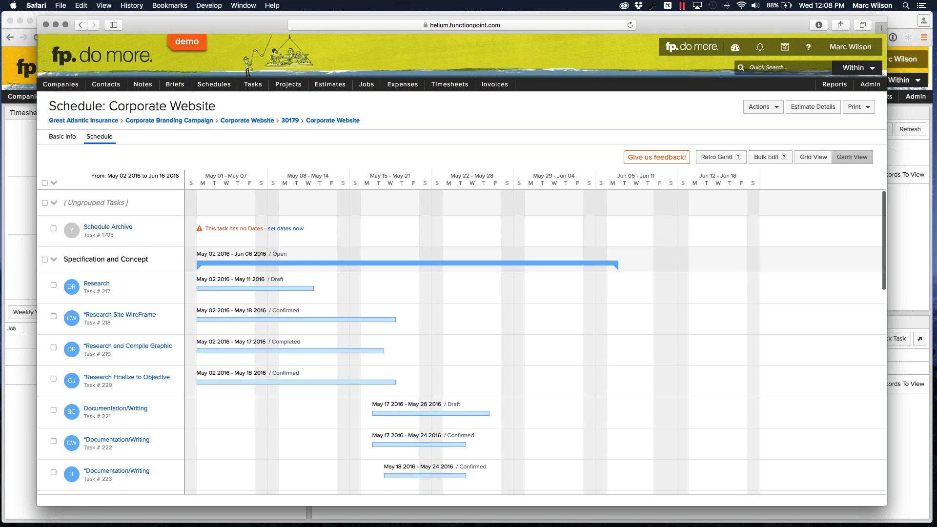
pyautogui.scroll(-1, 592, 261)
pyautogui.scroll(-10, 591, 259)
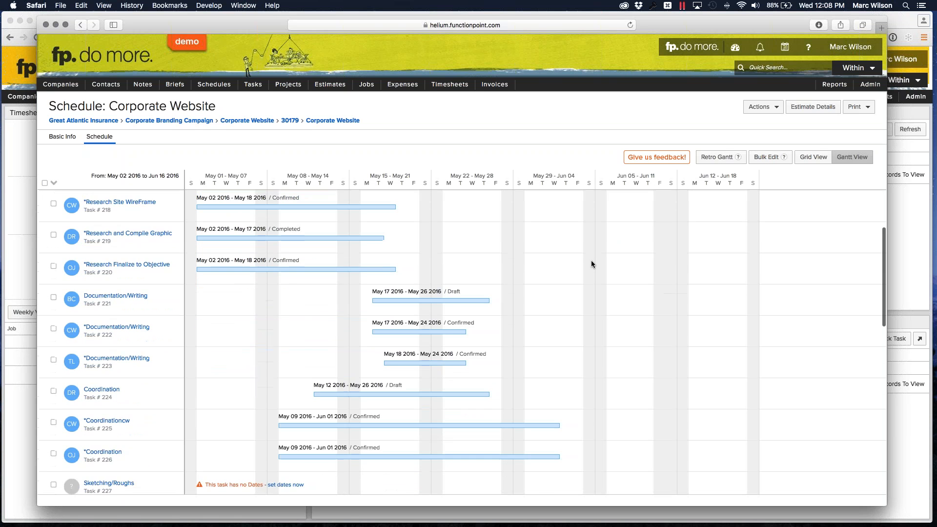
pyautogui.scroll(-10, 589, 262)
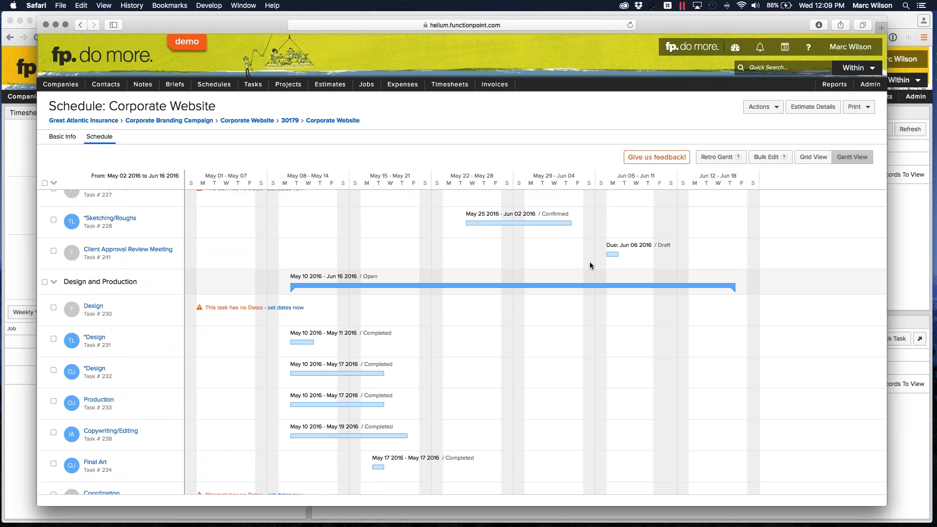
pyautogui.scroll(20, 590, 262)
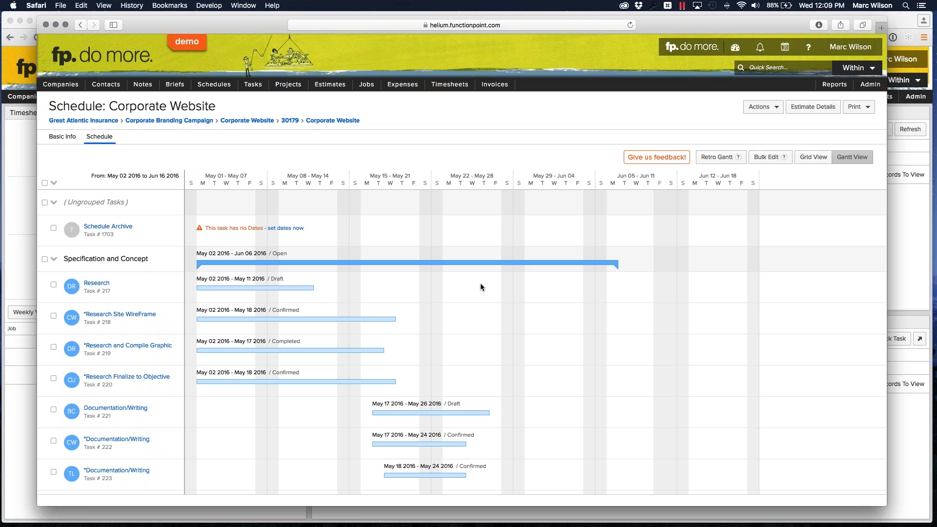
# - View the schedule's Retro Gantt chart in its own window and put the Safari windows away
pyautogui.click(717, 156)
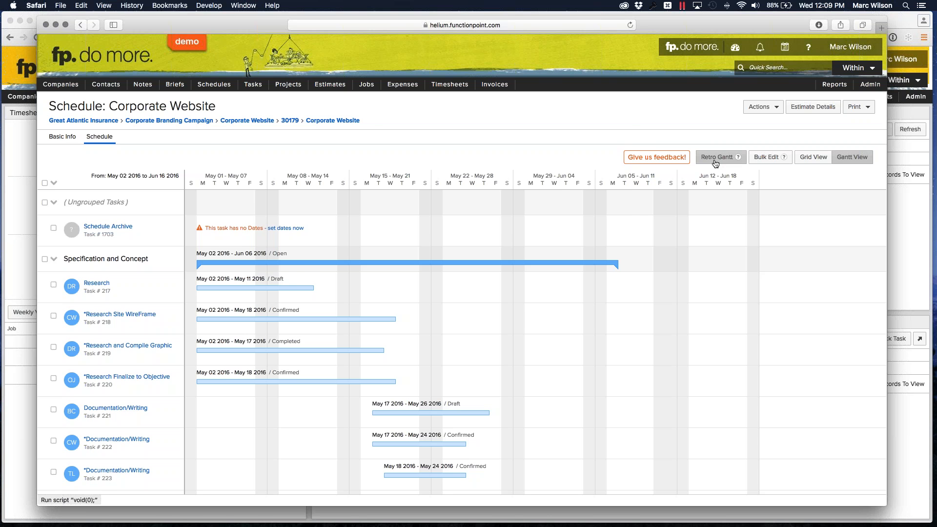
pyautogui.moveTo(614, 303); pyautogui.dragTo(624, 321)
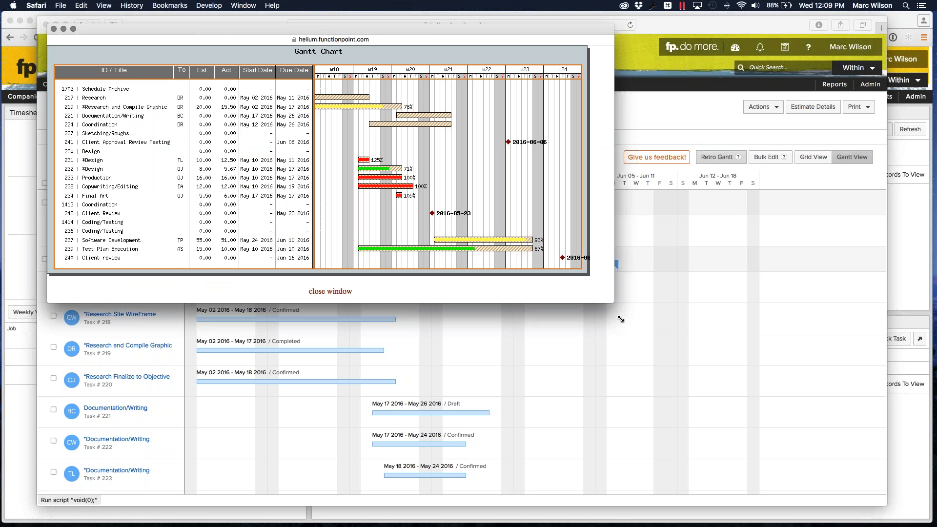
pyautogui.moveTo(376, 39); pyautogui.dragTo(432, 73)
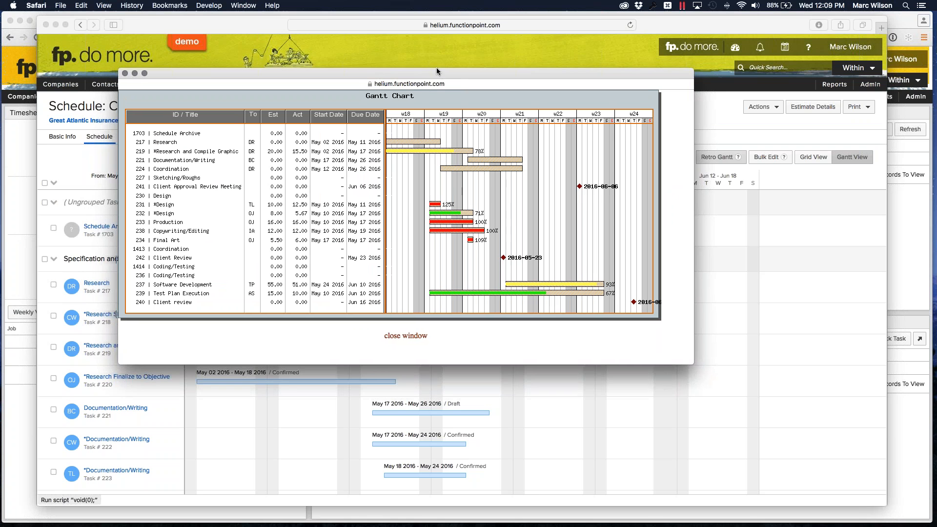
pyautogui.moveTo(435, 72)
pyautogui.mouseDown()
pyautogui.moveTo(433, 470)
pyautogui.moveTo(426, 103)
pyautogui.moveTo(439, 72)
pyautogui.mouseUp()
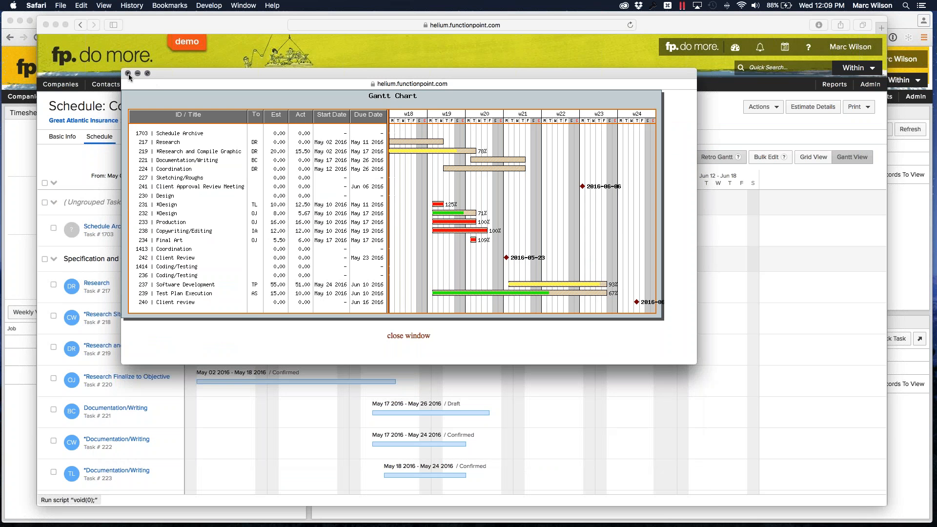
pyautogui.click(127, 75)
pyautogui.click(45, 25)
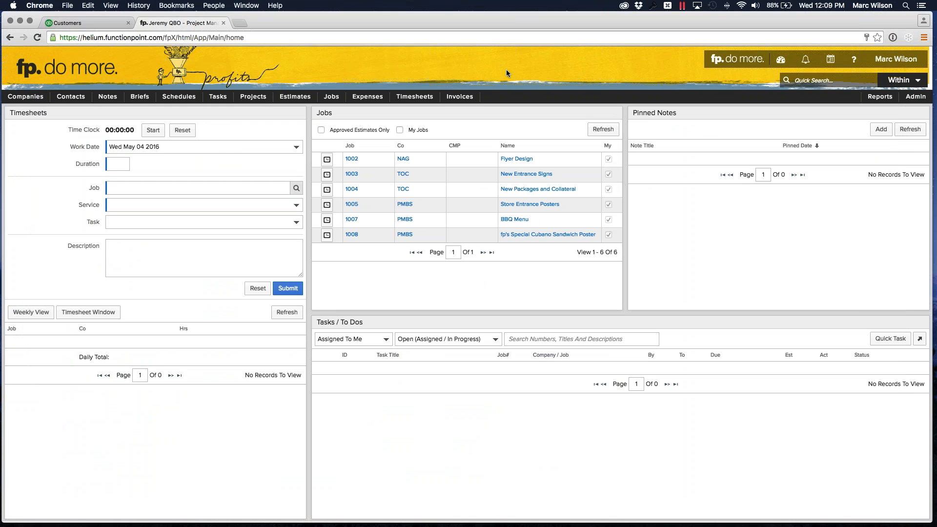
# - Open the QuickBooks integration setup and review the mappings for internal services and internal expenses
pyautogui.moveTo(854, 65)
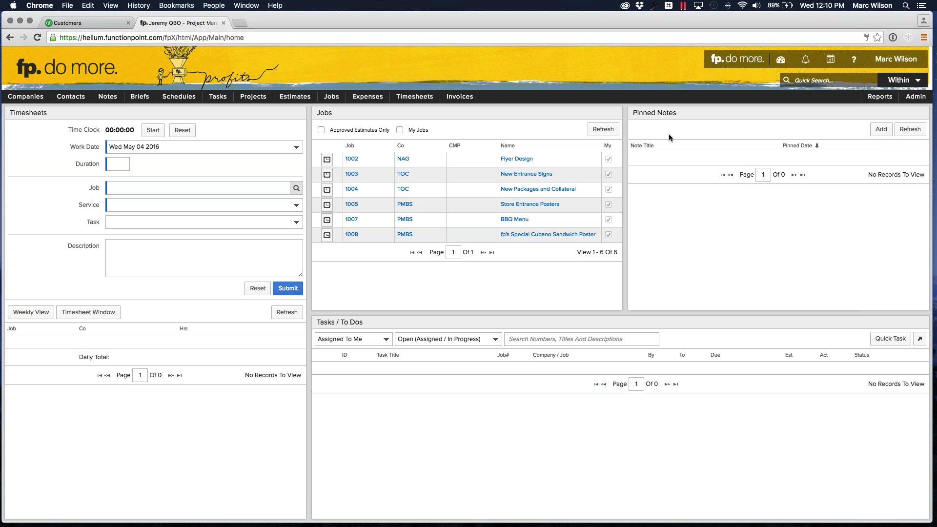
pyautogui.moveTo(918, 101)
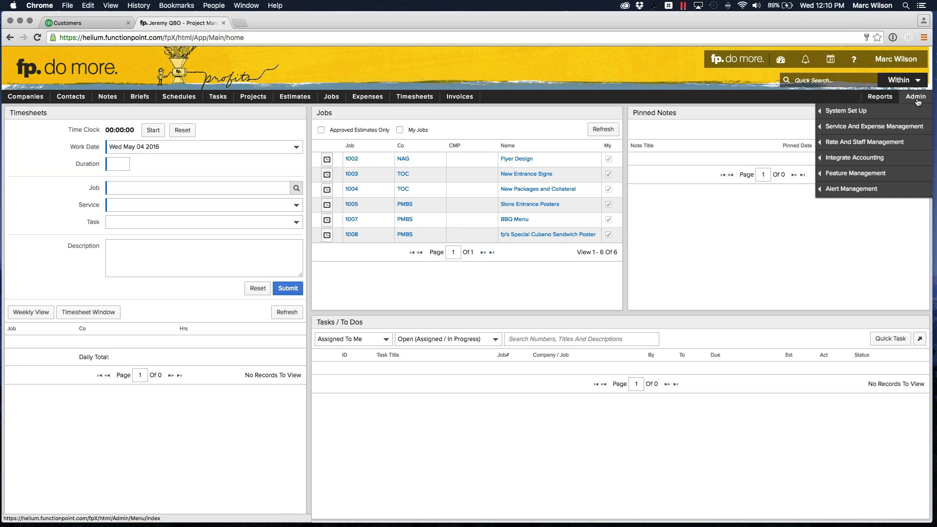
pyautogui.moveTo(833, 162)
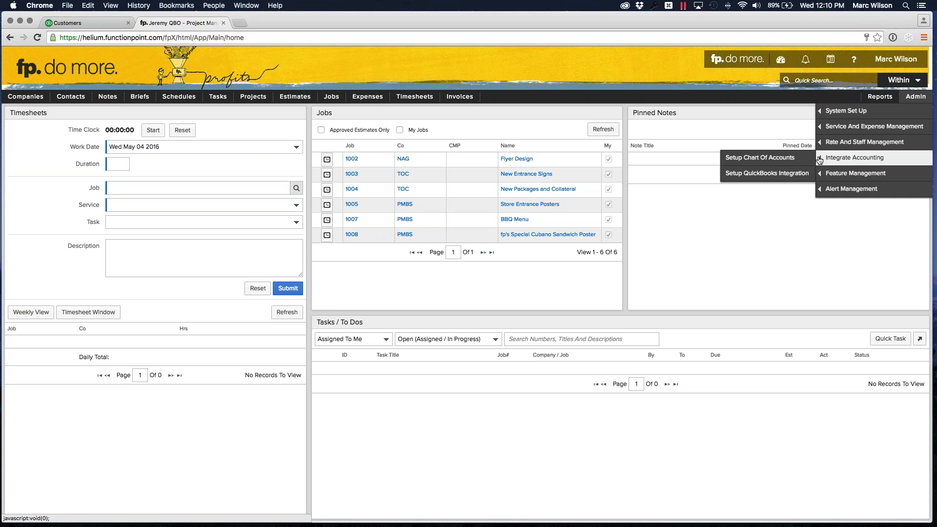
pyautogui.click(757, 174)
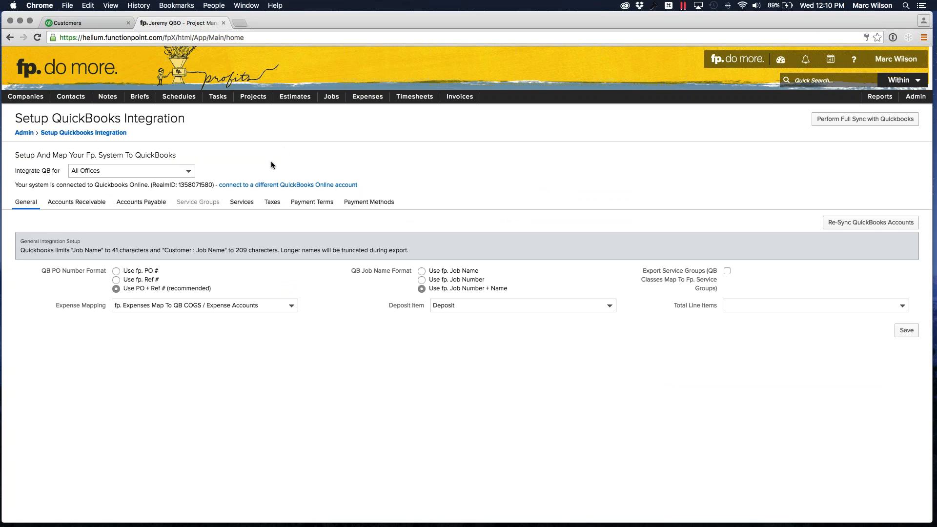
pyautogui.click(242, 201)
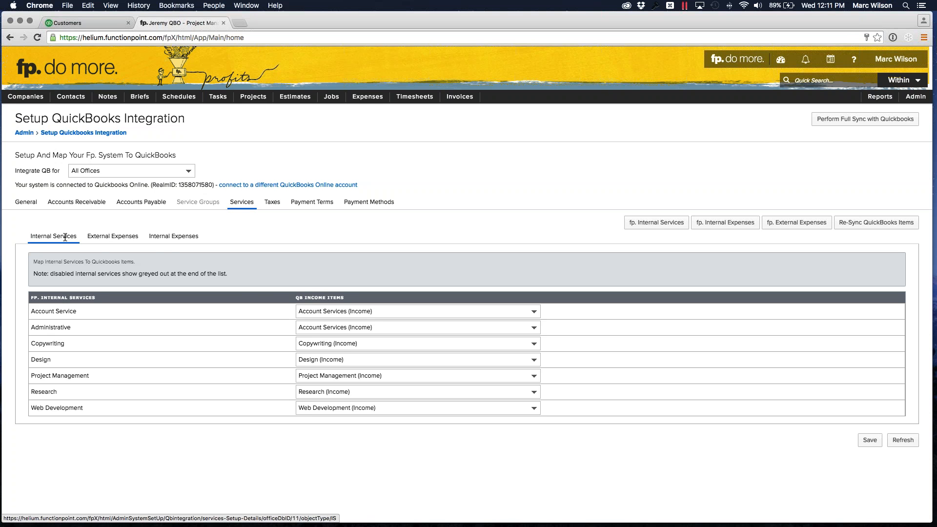
pyautogui.click(177, 238)
# - Review the tax mappings to tax codes, to QuickBooks accounts, and to sales tax items or item groups
pyautogui.click(273, 203)
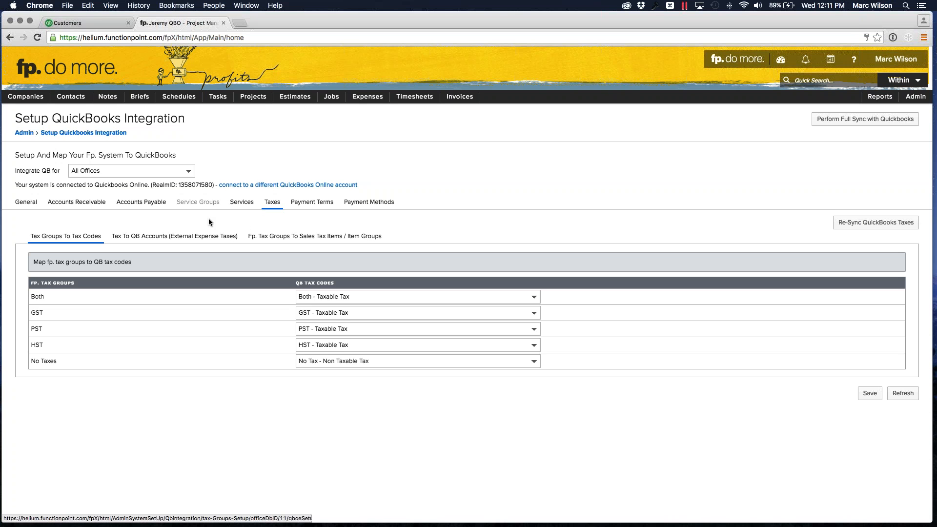
pyautogui.click(180, 239)
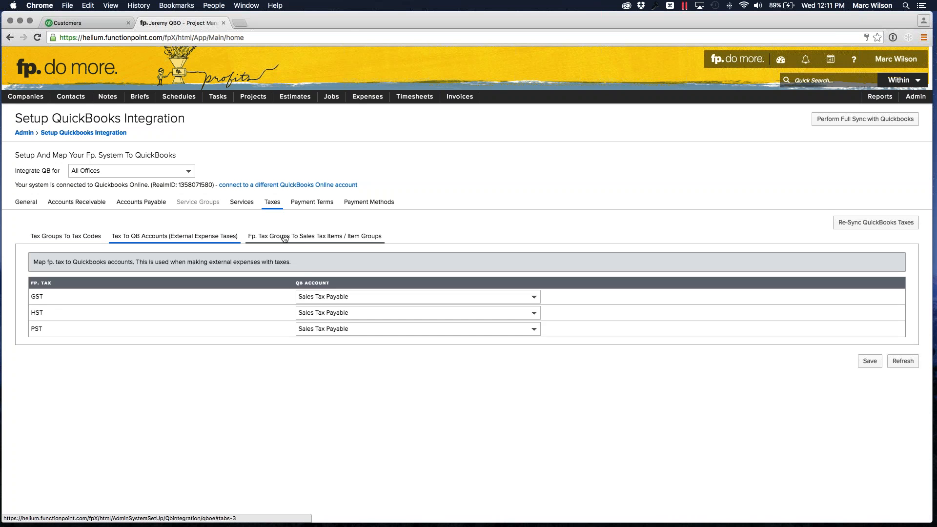
pyautogui.click(289, 238)
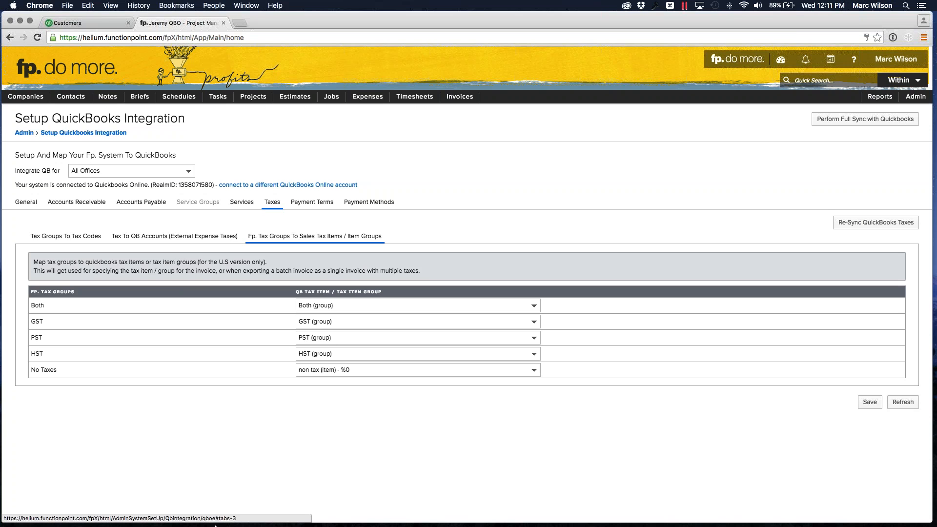
# - Switch to the Windows 7 virtual machine in Parallels Desktop and open the QuickBooks integration setup there
pyautogui.moveTo(225, 523)
pyautogui.click(464, 512)
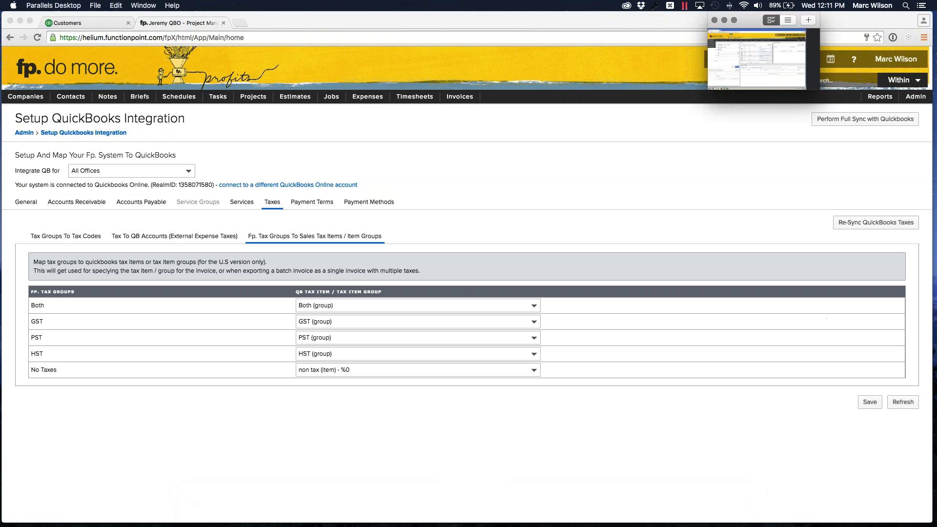
pyautogui.moveTo(936, 34); pyautogui.dragTo(236, 14)
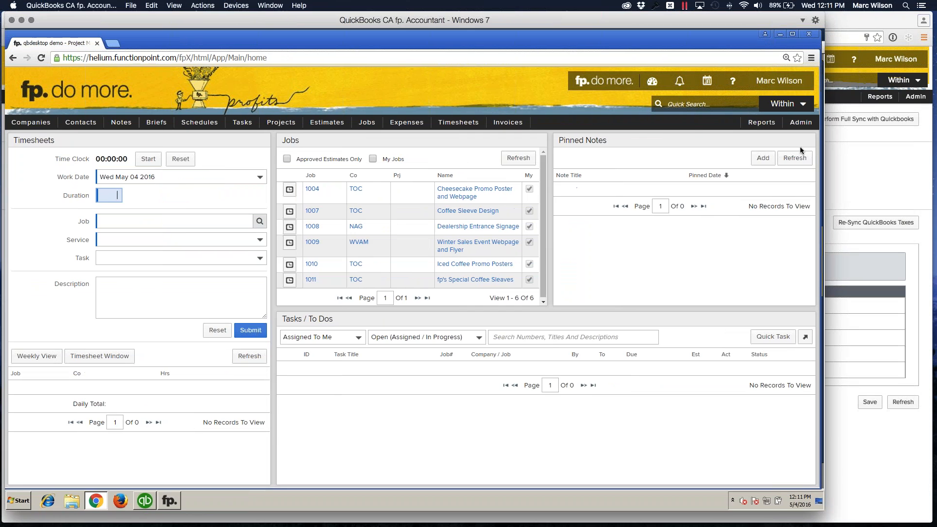
pyautogui.click(801, 123)
pyautogui.moveTo(701, 189)
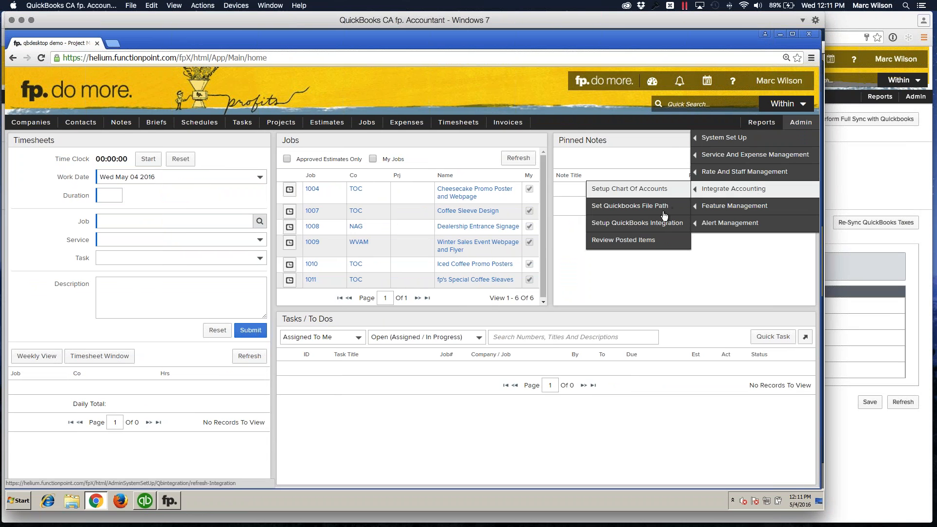
pyautogui.click(651, 227)
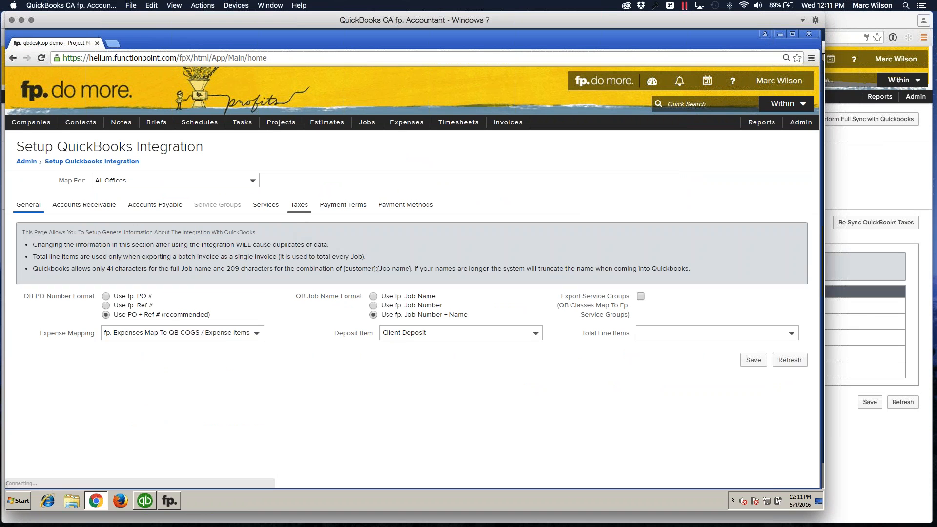
# - View the desktop integration's mapping of tax groups to tax codes and put the virtual machine window away
pyautogui.click(298, 209)
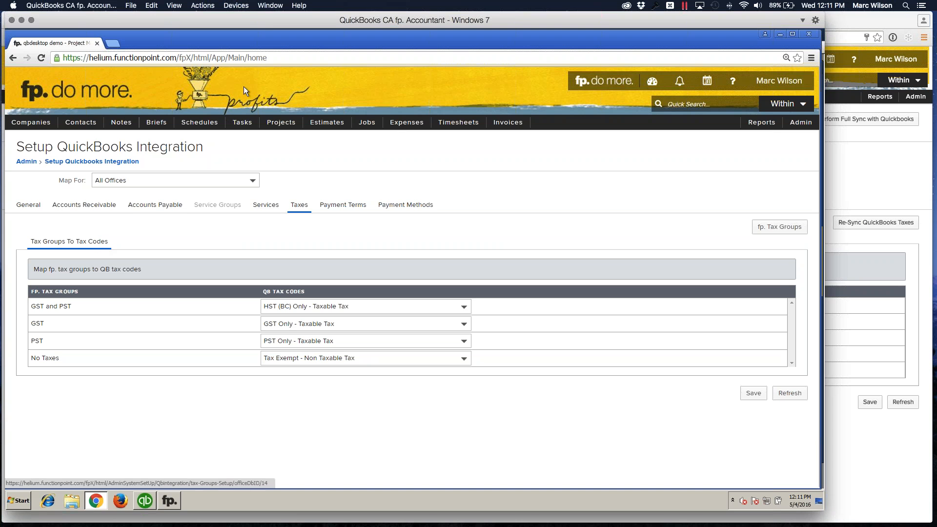
pyautogui.moveTo(273, 17); pyautogui.dragTo(281, 18)
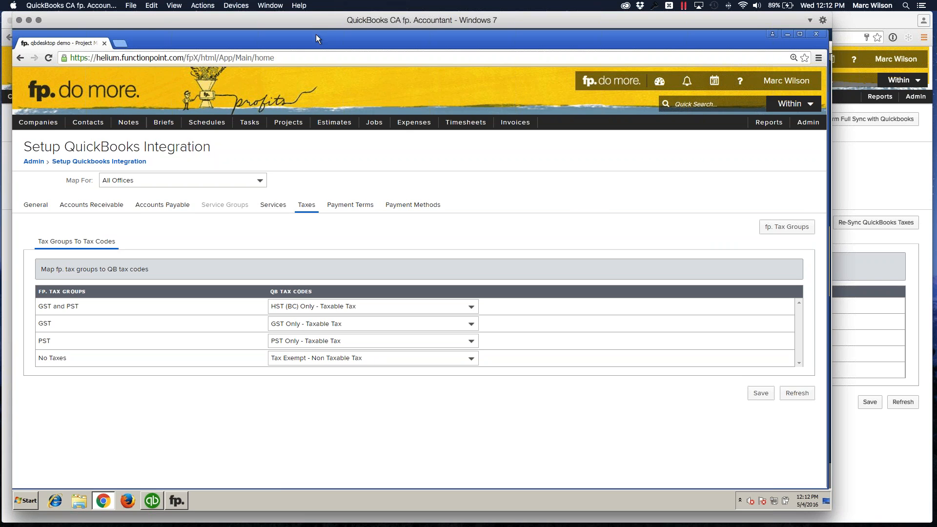
pyautogui.moveTo(326, 37); pyautogui.dragTo(294, 22)
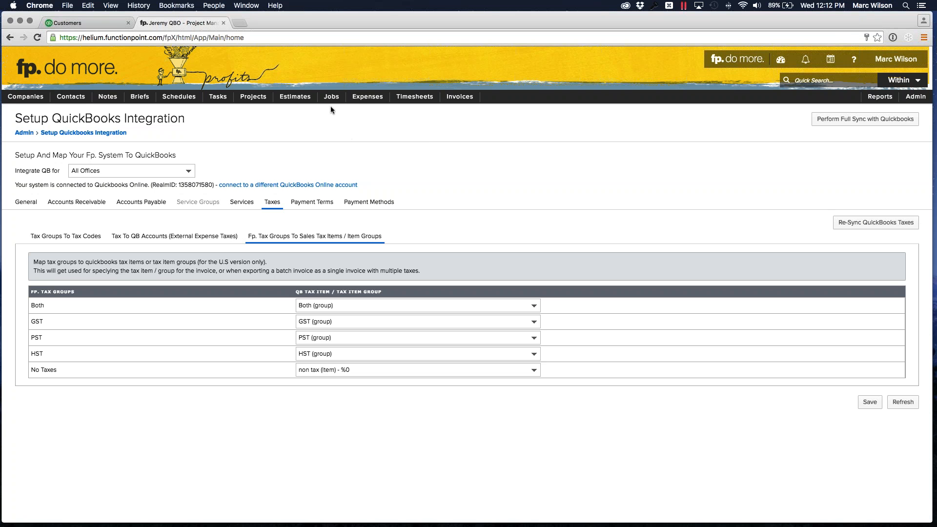
# - Open job 1008, fp's Special Cubano Sandwich Poster, in the QuickBooks Online demo system
pyautogui.moveTo(331, 98)
pyautogui.moveTo(342, 126)
pyautogui.click(419, 127)
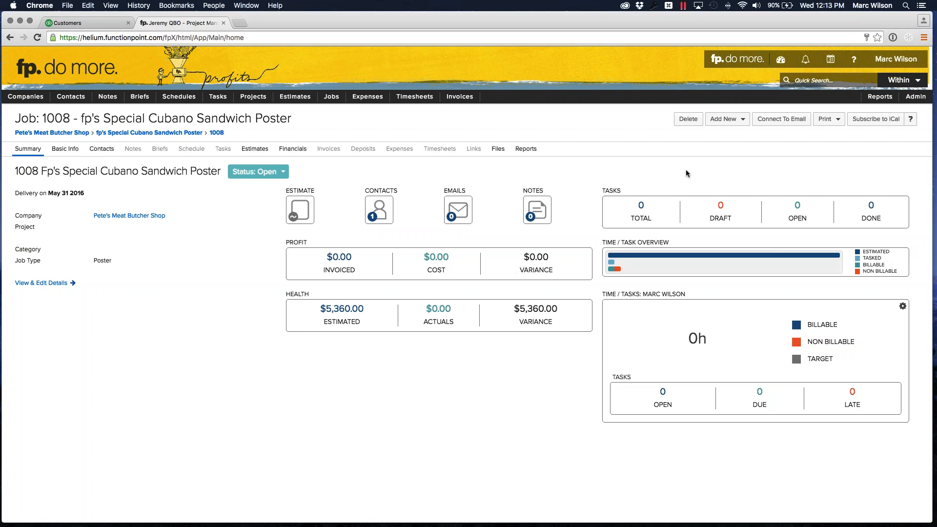
# - Add an interim invoice to job 1008, calculated from the estimate with a billing percentage of 50 and no tax group
pyautogui.click(740, 121)
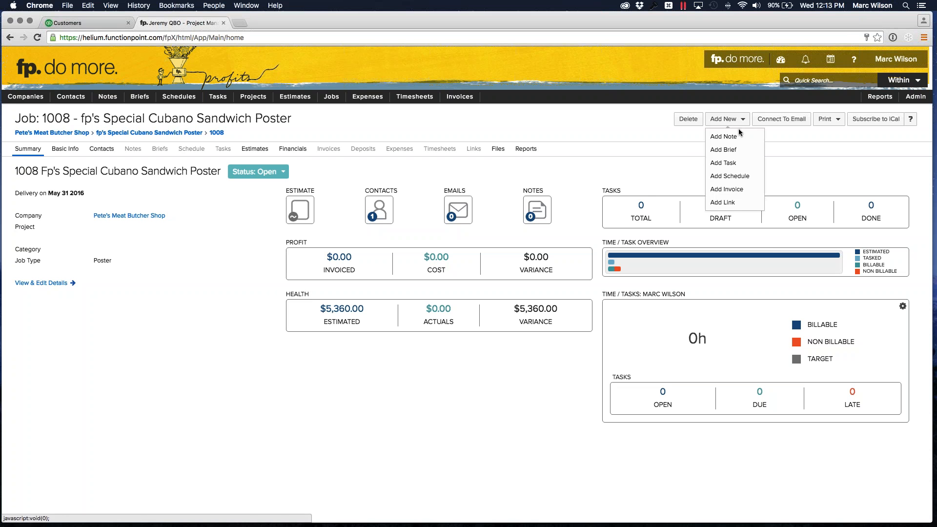
pyautogui.click(726, 189)
pyautogui.write('50')
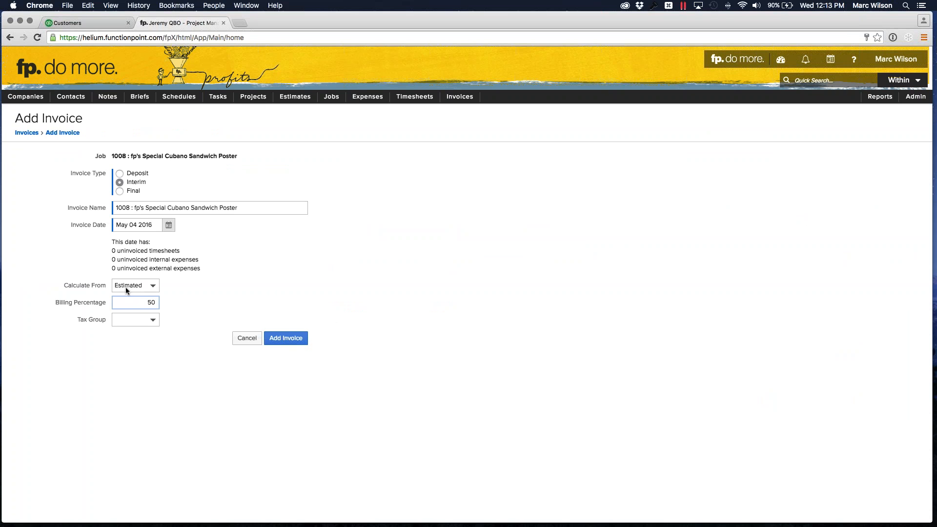
pyautogui.click(138, 319)
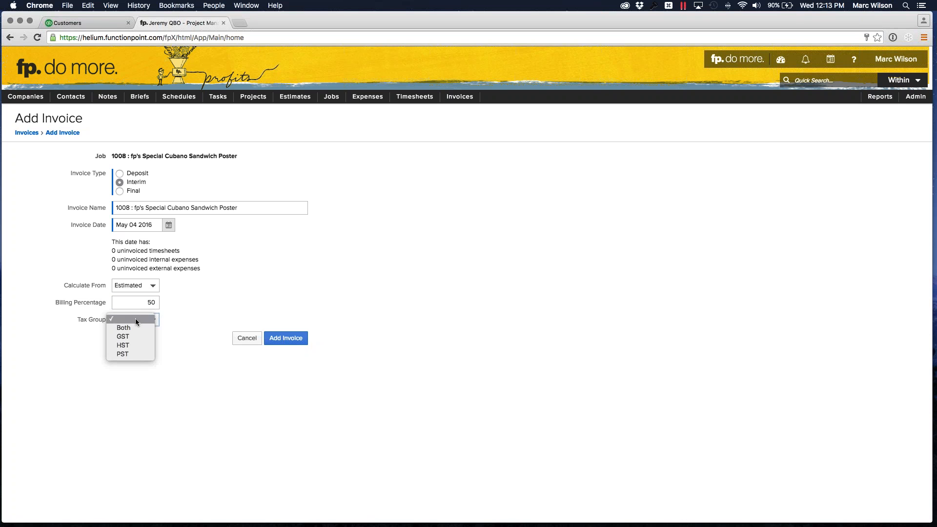
pyautogui.click(87, 321)
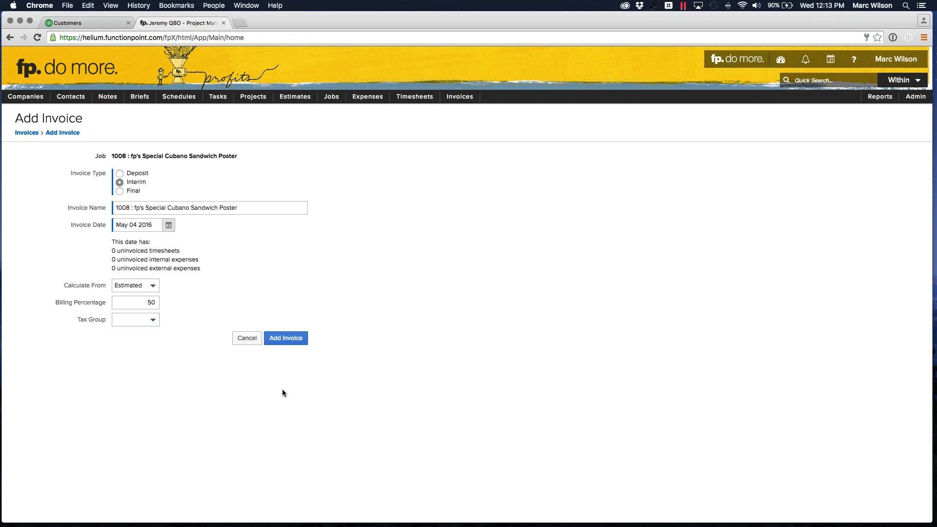
pyautogui.click(285, 342)
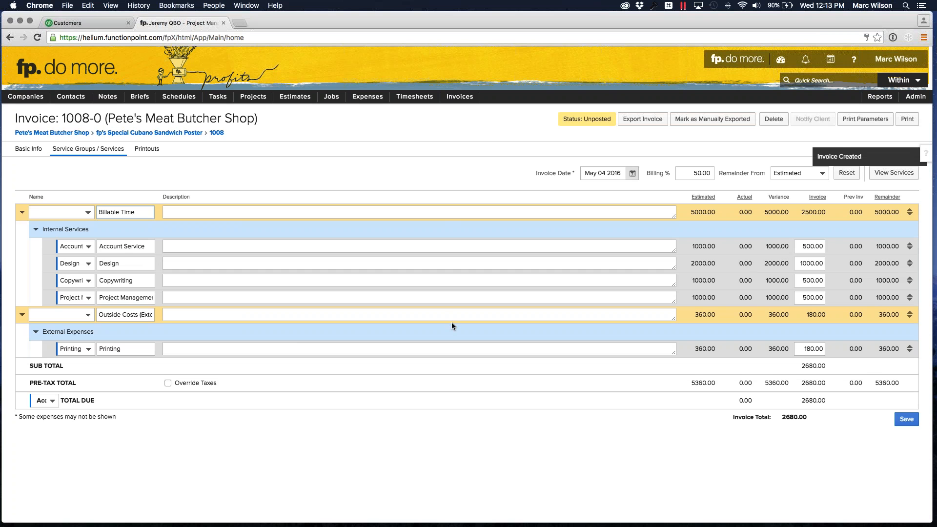
# - Check the service mappings of the Printing, Project Management, Copywriting and Design lines on invoice 1008-0 and save the invoice
pyautogui.moveTo(782, 418); pyautogui.dragTo(806, 418)
pyautogui.click(805, 416)
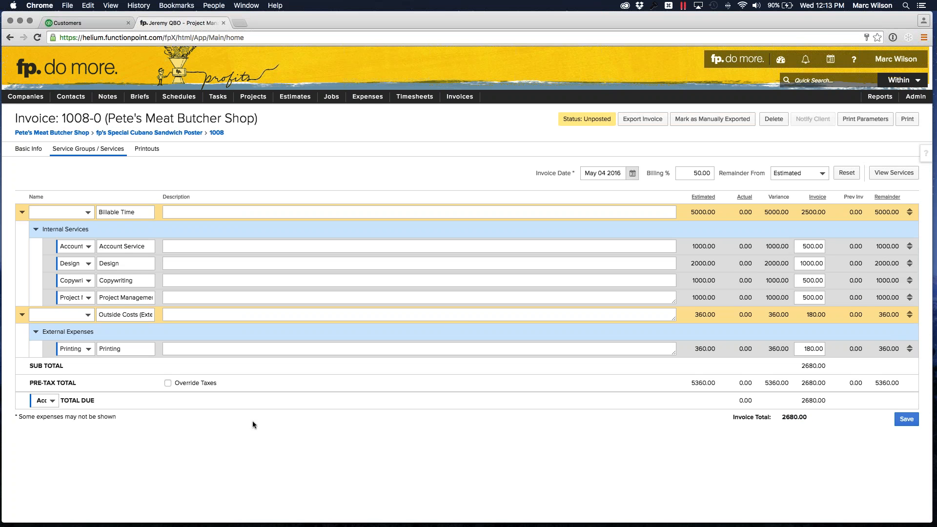
pyautogui.click(83, 350)
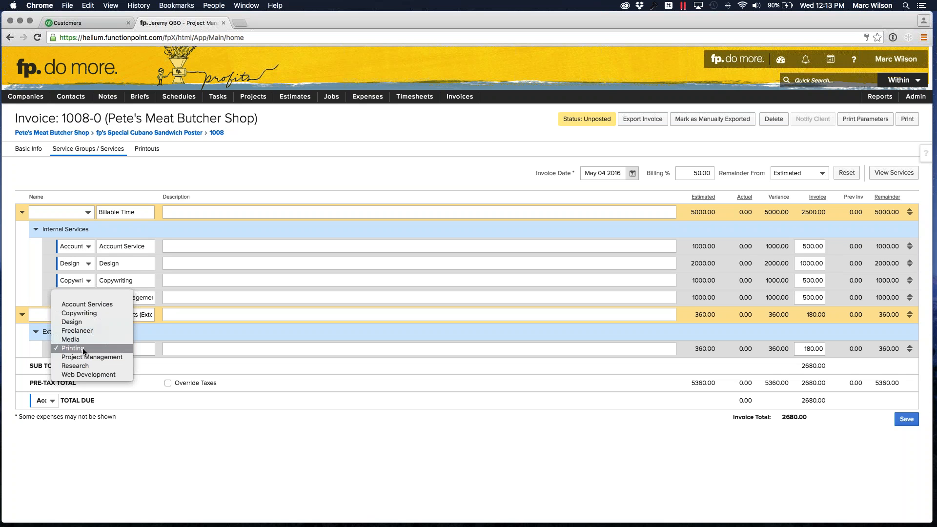
pyautogui.click(83, 348)
pyautogui.click(85, 297)
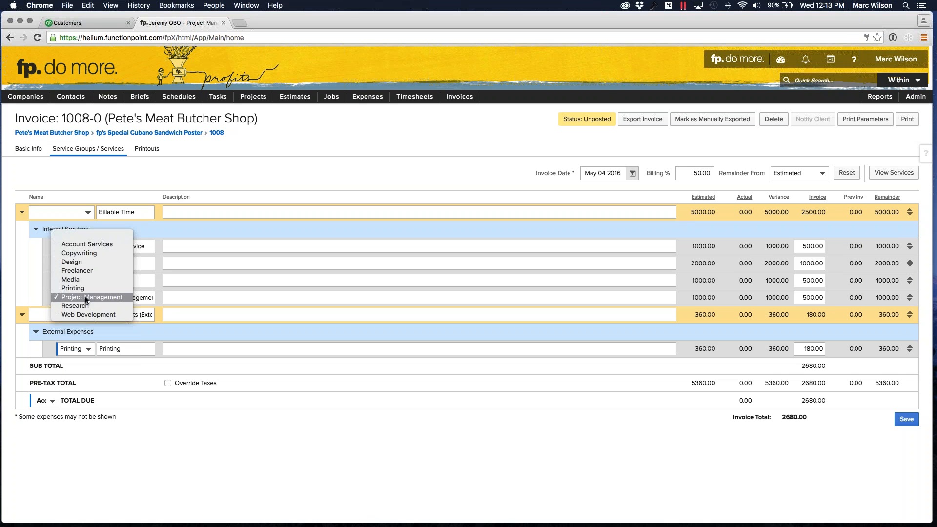
pyautogui.click(85, 297)
pyautogui.click(83, 277)
pyautogui.click(84, 279)
pyautogui.click(81, 263)
pyautogui.click(83, 264)
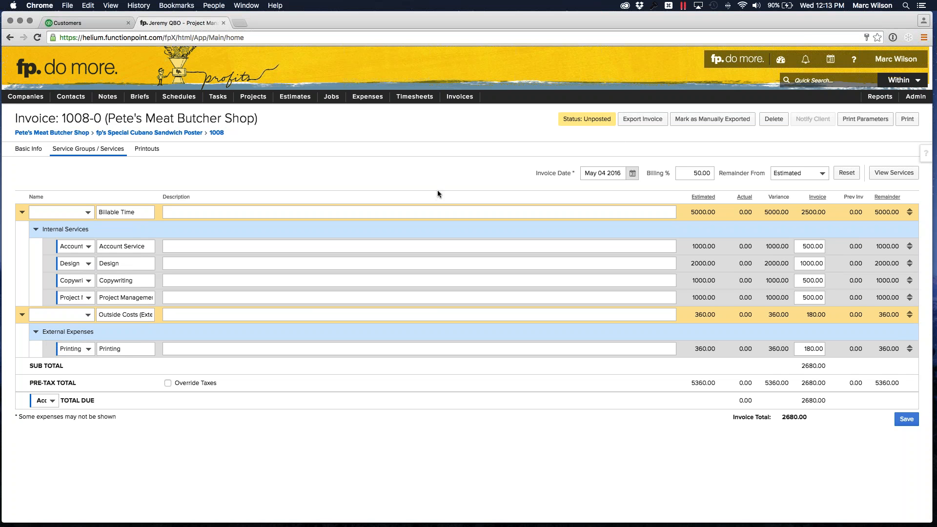
pyautogui.click(904, 419)
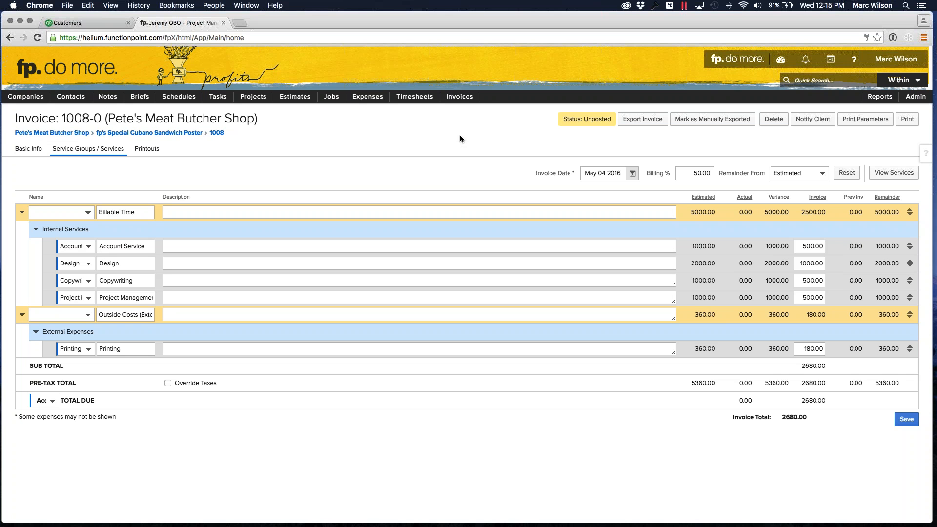
# - Find all invoices with the exported status Unposted
pyautogui.moveTo(458, 101)
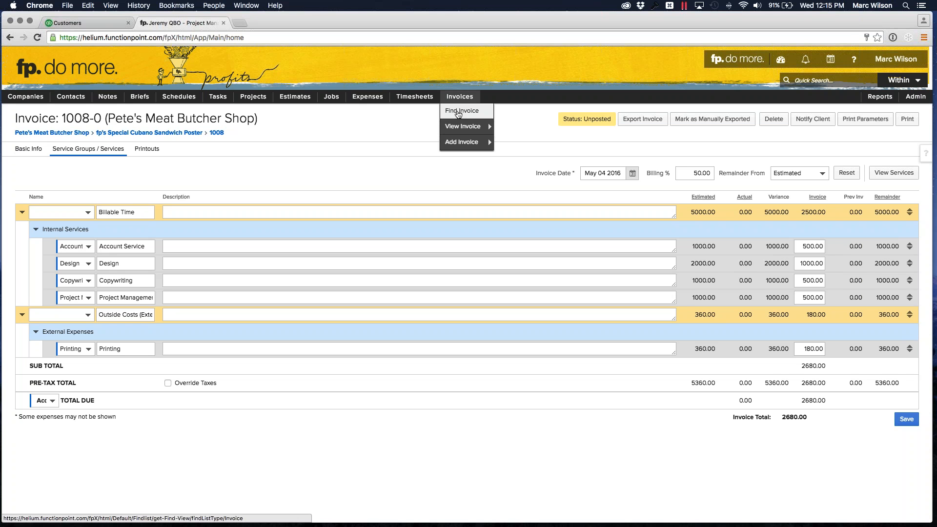
pyautogui.click(459, 112)
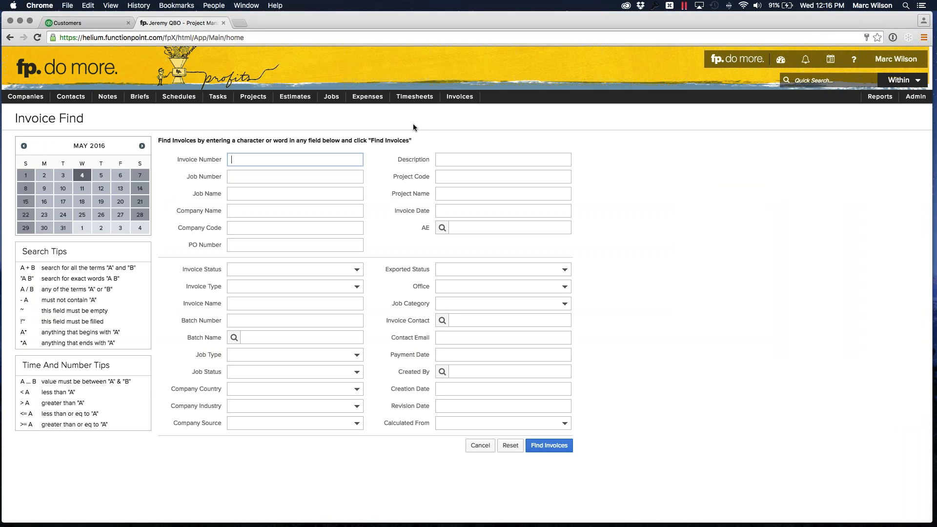
pyautogui.click(421, 117)
pyautogui.click(452, 270)
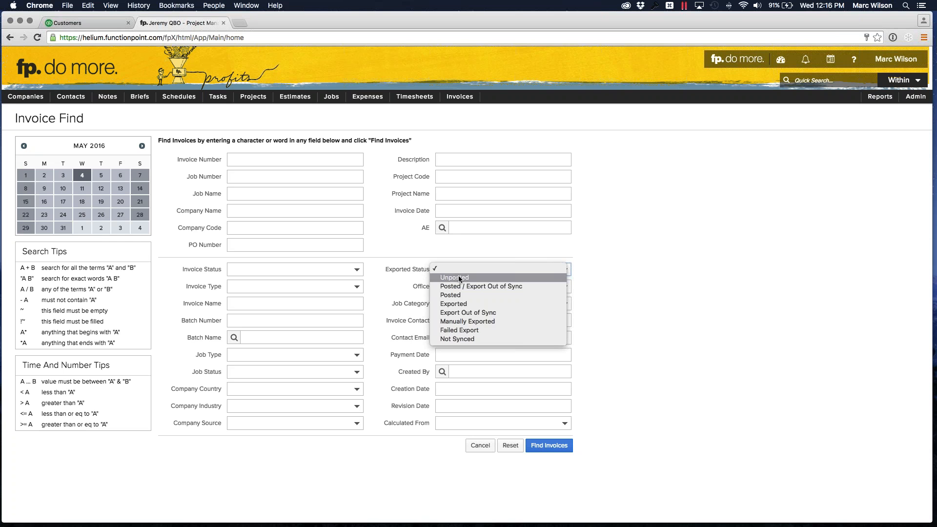
pyautogui.click(457, 277)
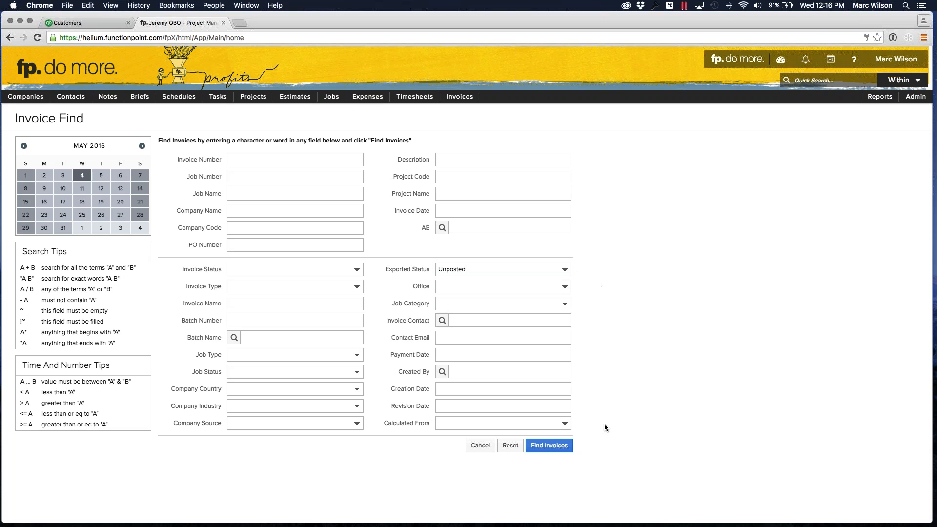
pyautogui.click(542, 453)
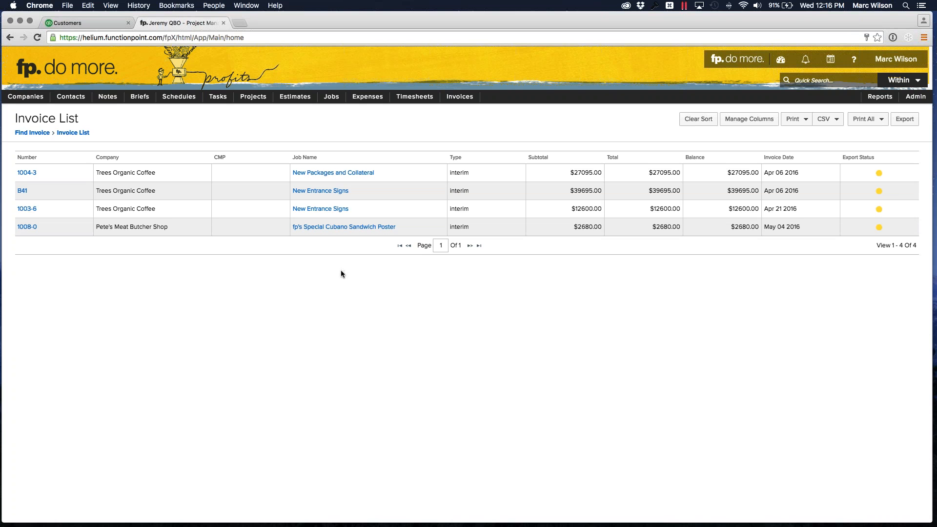
# - Mark multi-job invoice B41 for New Entrance Signs as manually exported and return to the unposted invoice list
pyautogui.click(320, 191)
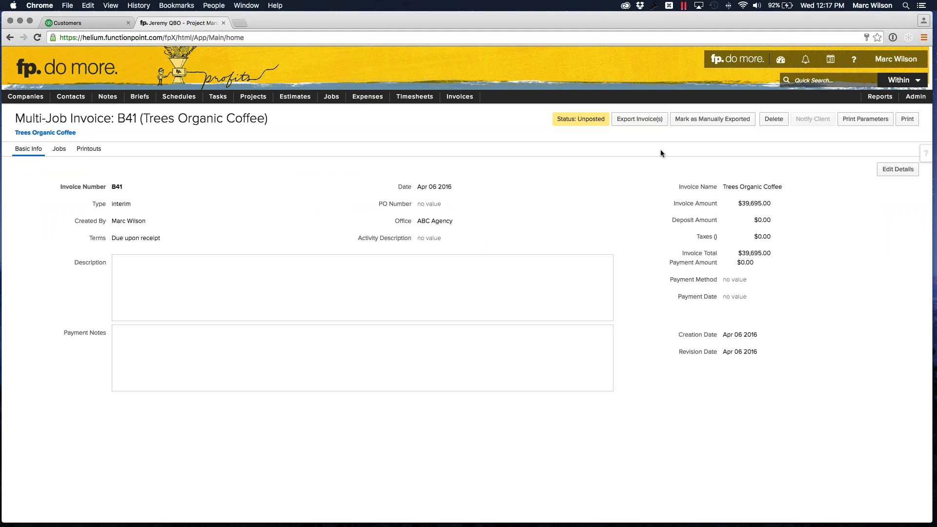
pyautogui.click(685, 123)
pyautogui.click(458, 97)
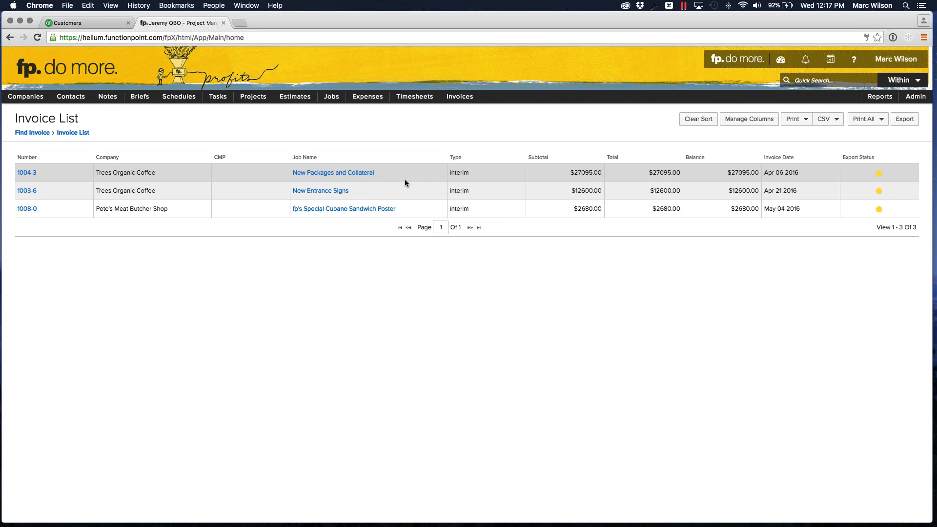
# - Mark invoice 1004-3 for New Packages and Collateral as manually exported and list the unposted invoices again
pyautogui.moveTo(461, 99)
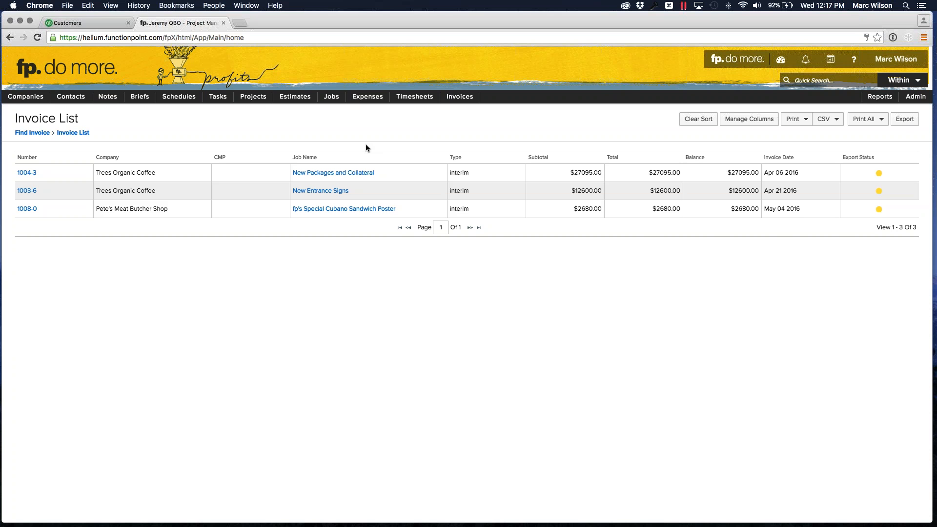
pyautogui.click(337, 173)
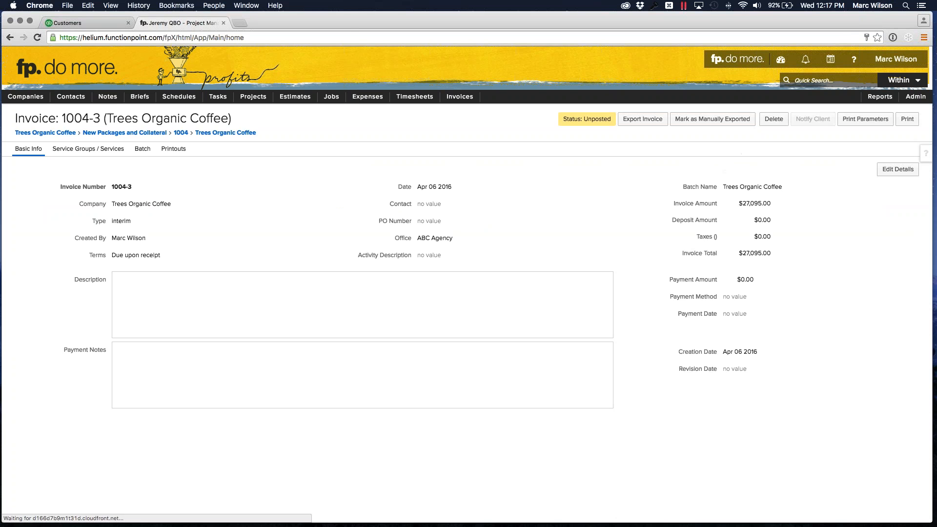
pyautogui.click(712, 119)
pyautogui.click(461, 99)
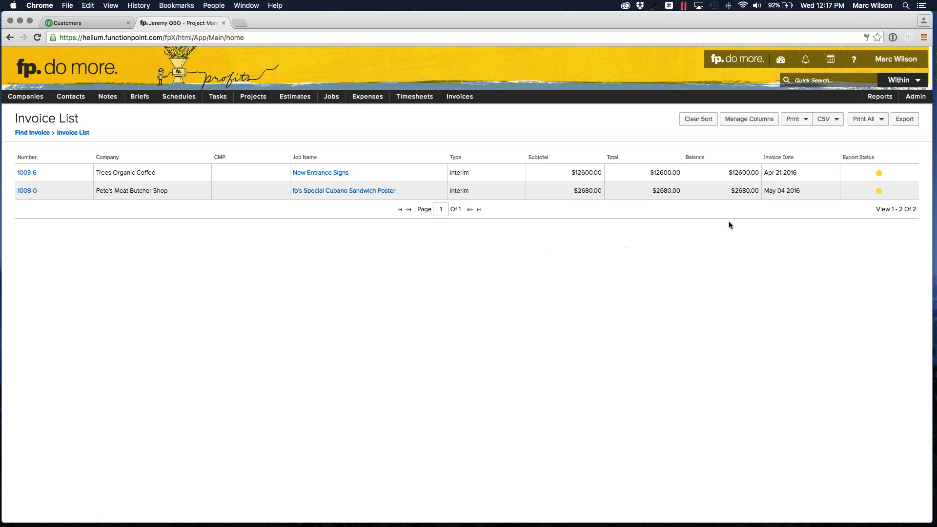
# - Export the listed invoices 1003-6 and 1008-0 to QuickBooks and close the export page
pyautogui.click(907, 123)
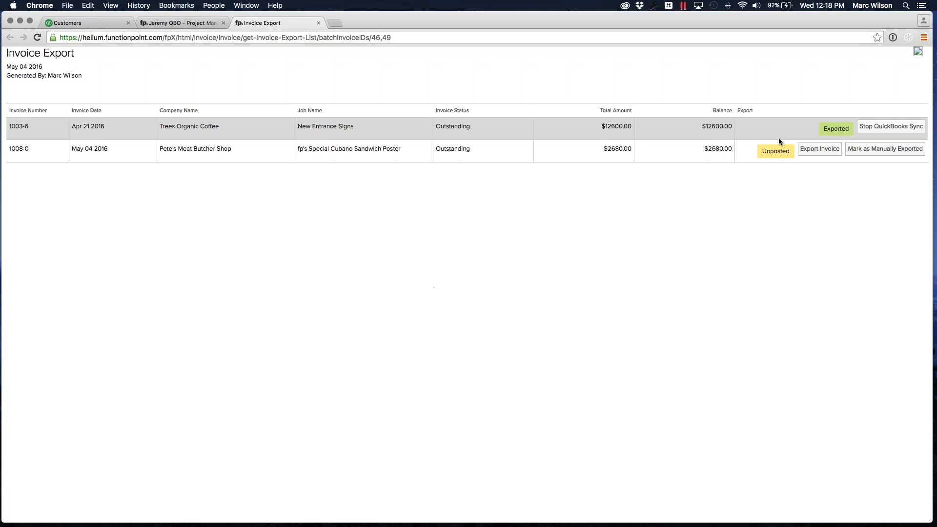
pyautogui.click(810, 149)
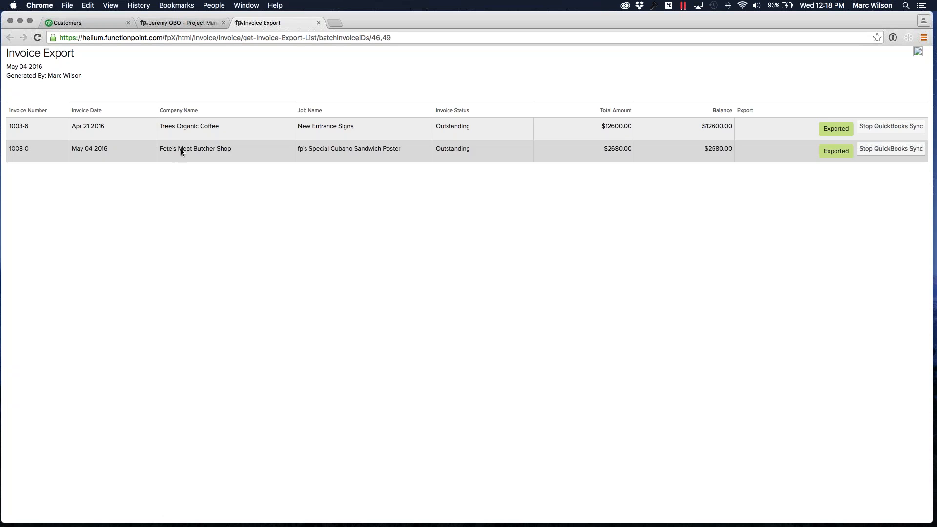
pyautogui.click(318, 23)
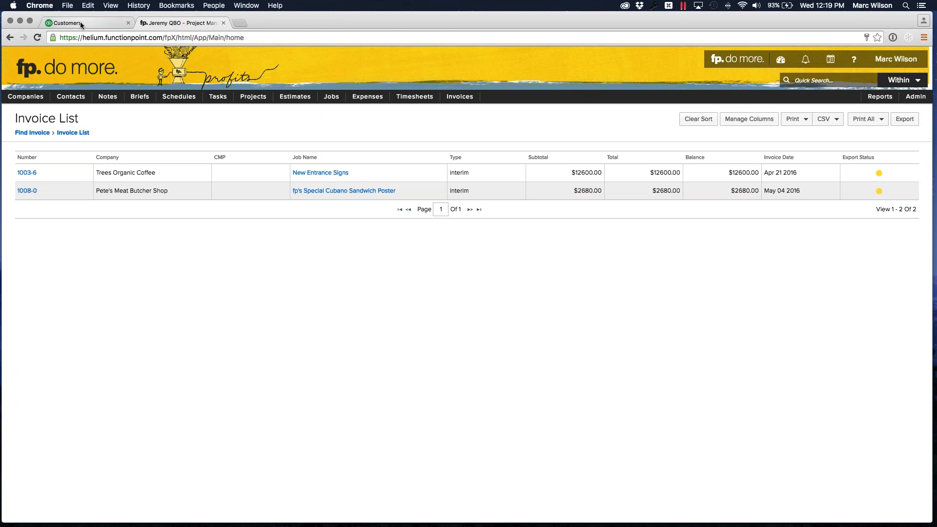
# - Switch to QuickBooks Online and open invoice 1008-0 from Pete's Meat Butcher Shop's transactions to check its lines
pyautogui.click(79, 23)
pyautogui.click(383, 351)
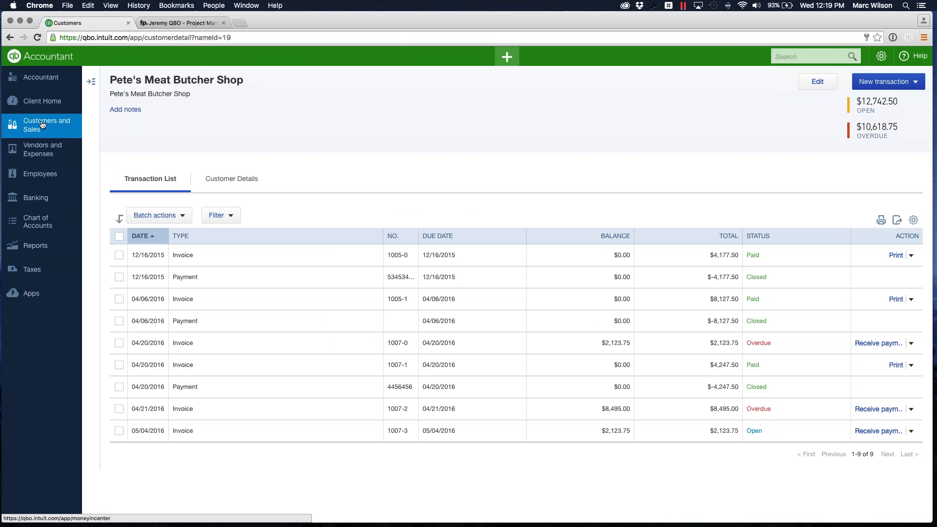
pyautogui.click(43, 125)
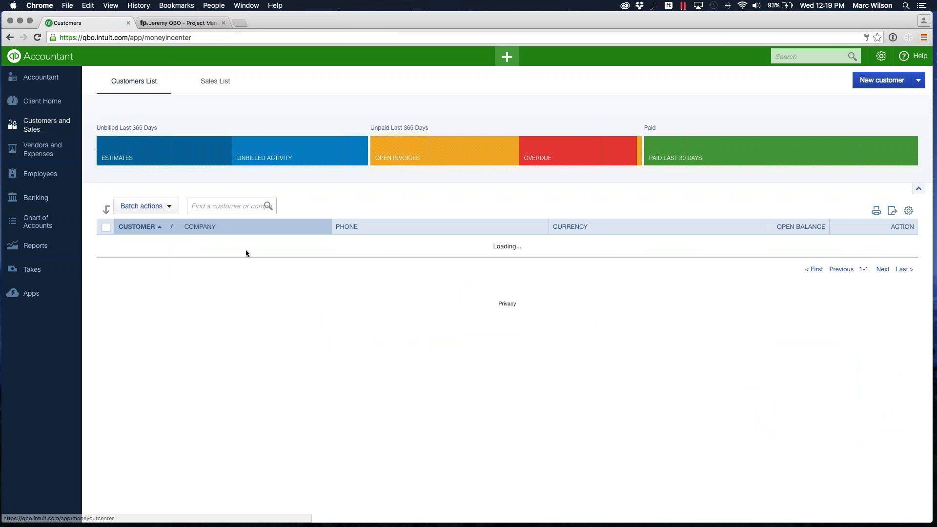
pyautogui.scroll(-5, 245, 250)
pyautogui.scroll(2, 201, 388)
pyautogui.click(156, 344)
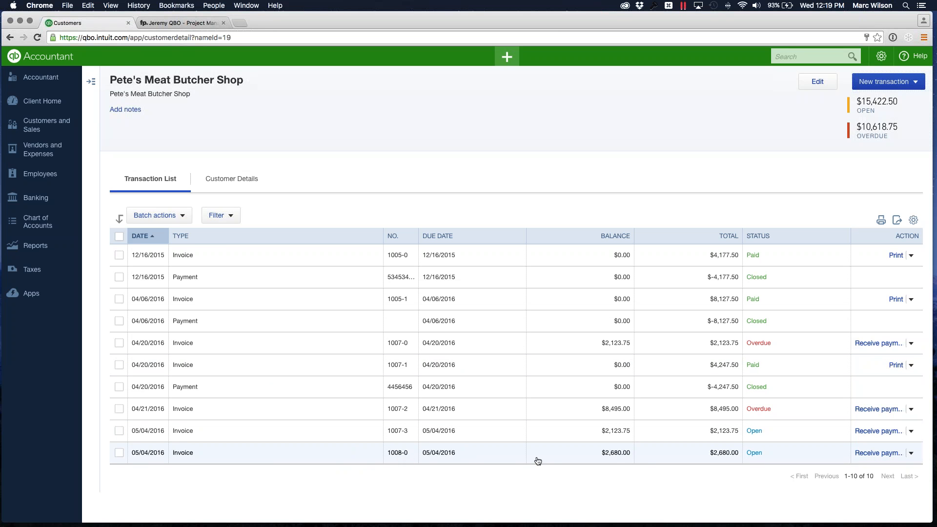
pyautogui.click(231, 456)
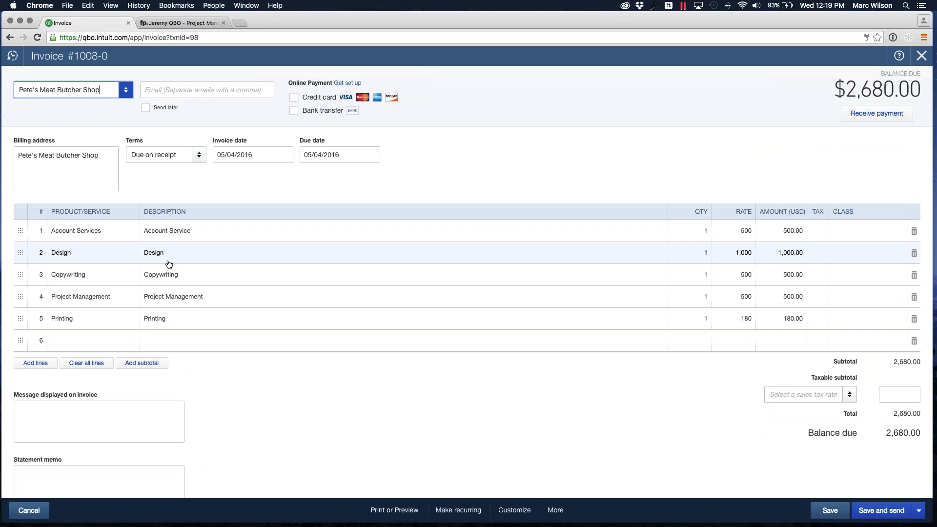
pyautogui.click(440, 170)
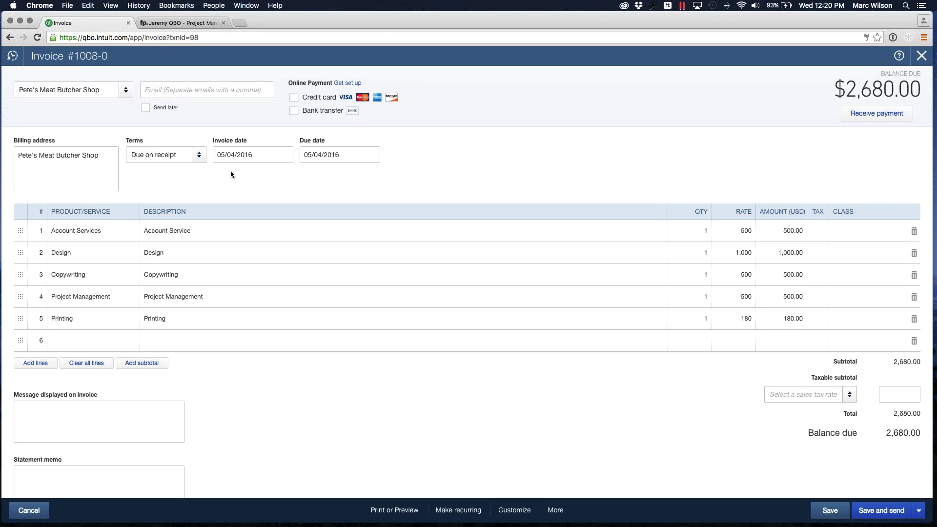
# - Return to Function Point and repeat the search for unposted invoices
pyautogui.click(170, 23)
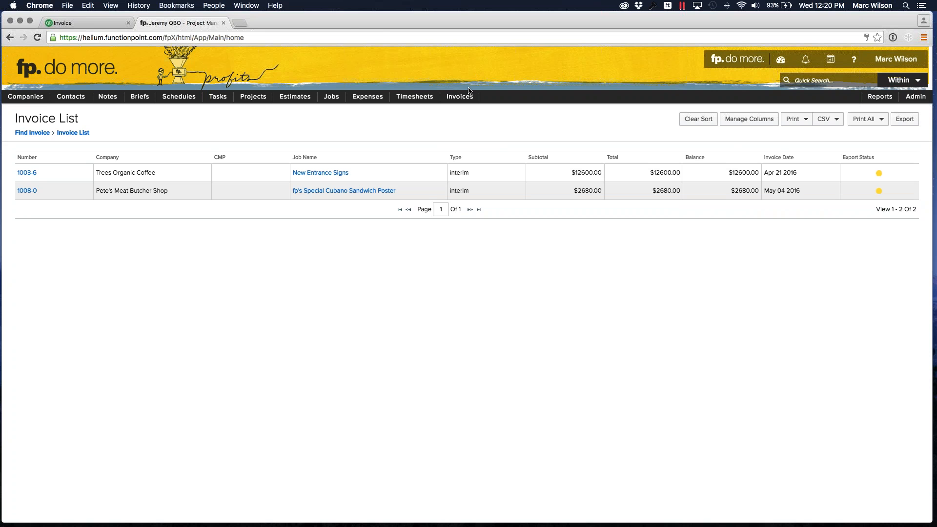
pyautogui.click(433, 115)
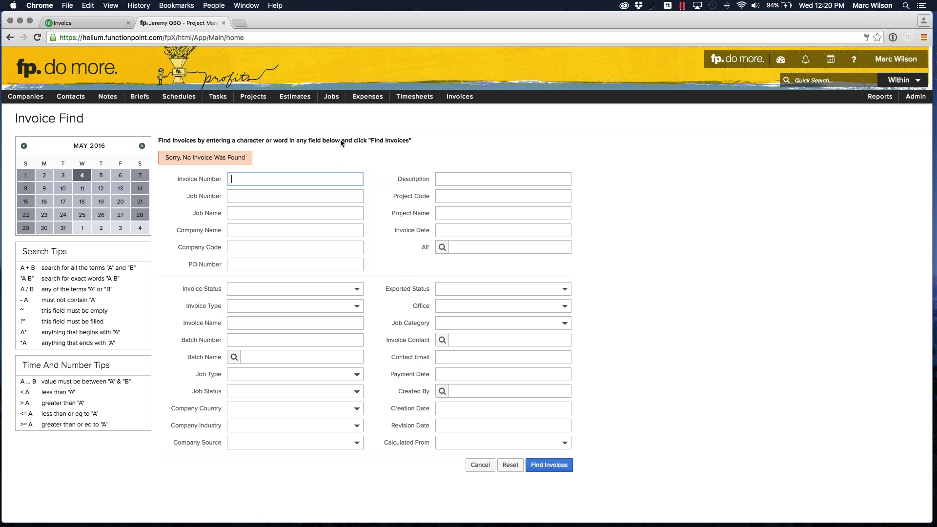
# - Switch to the Windows 7 virtual machine in Parallels Desktop and open job 1011, fp's Special Coffee Sleaves
pyautogui.moveTo(195, 525)
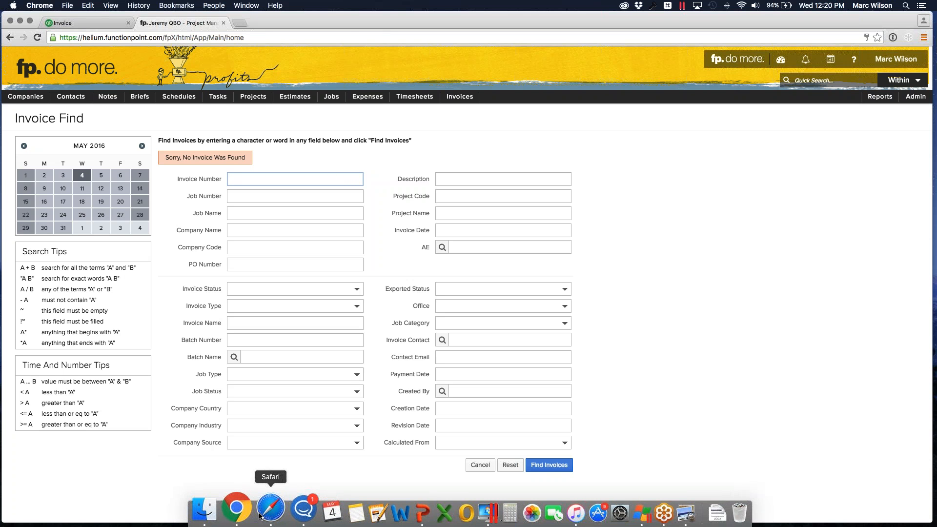
pyautogui.click(465, 513)
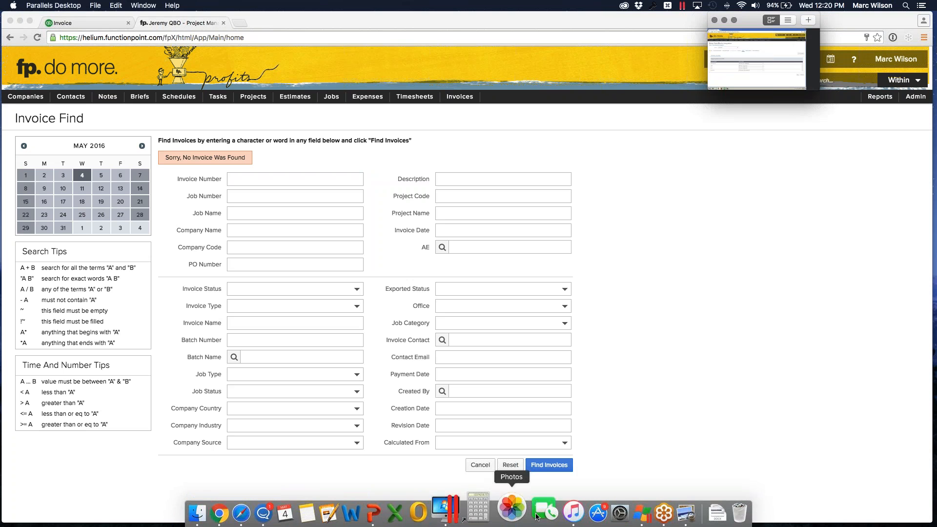
pyautogui.click(753, 54)
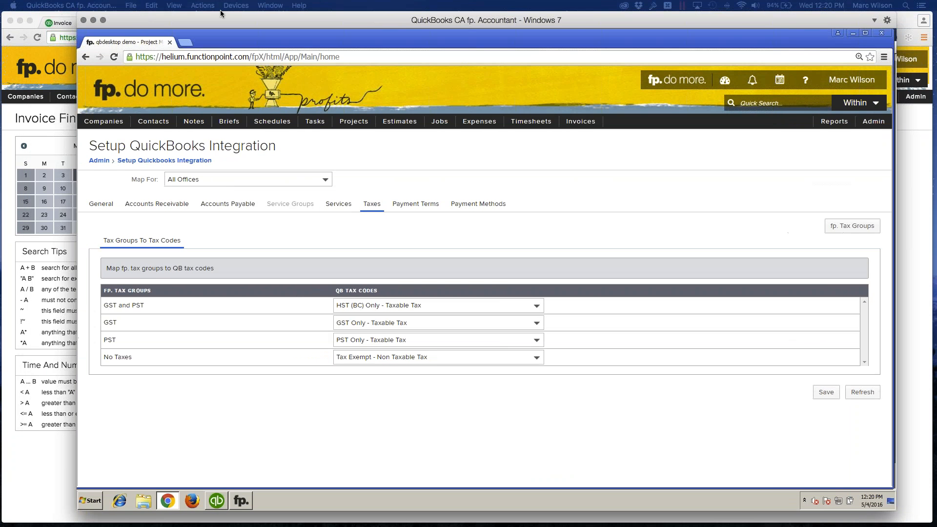
pyautogui.moveTo(429, 124)
pyautogui.moveTo(428, 156)
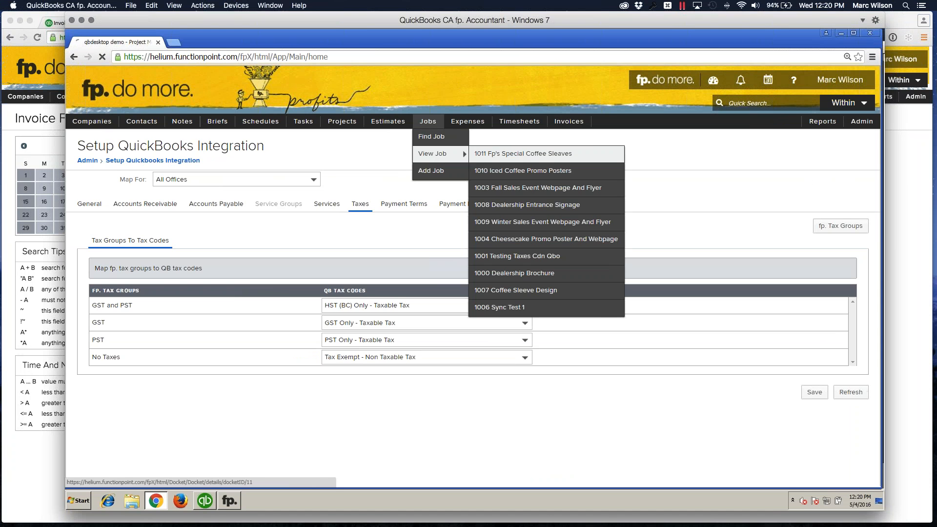
pyautogui.click(493, 153)
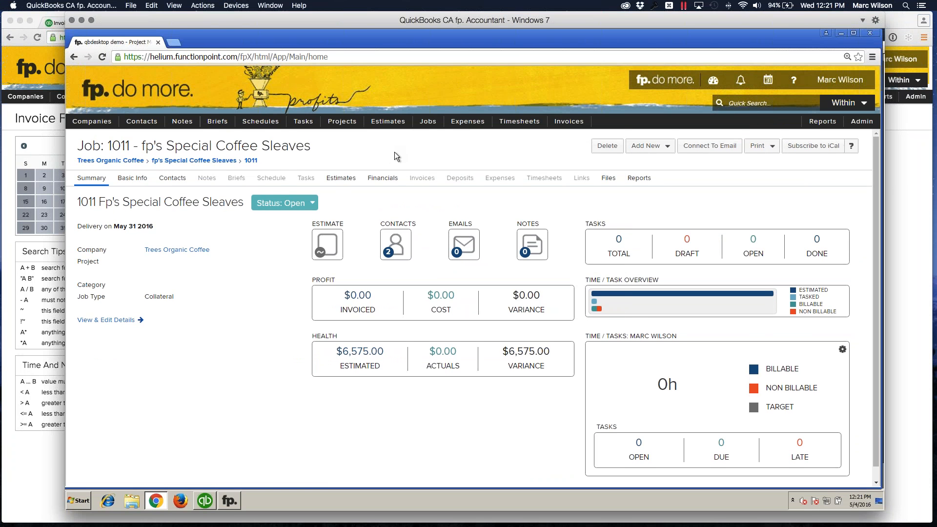
# - Add an interim invoice to job 1011, calculated from the estimate with a billing percentage of 50 and the GST tax group
pyautogui.scroll(-1, 368, 342)
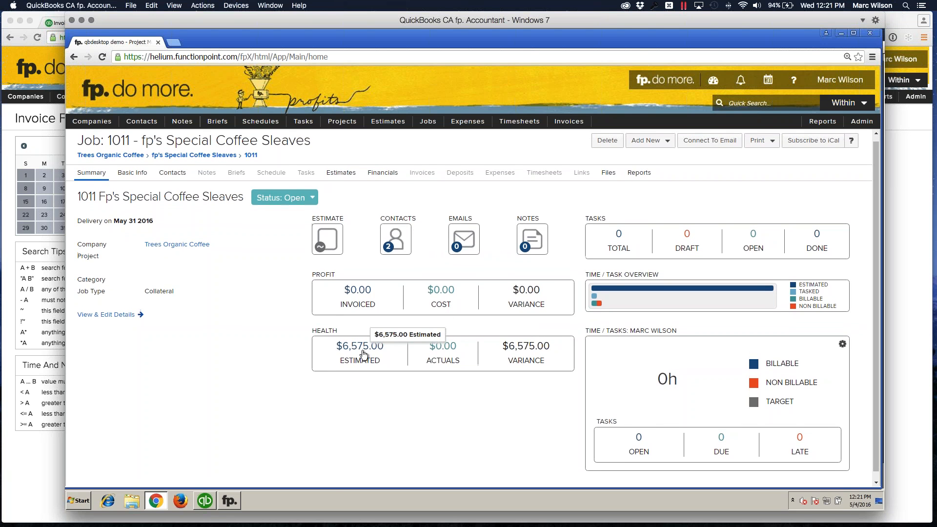
pyautogui.scroll(1, 363, 355)
pyautogui.click(648, 145)
pyautogui.click(660, 220)
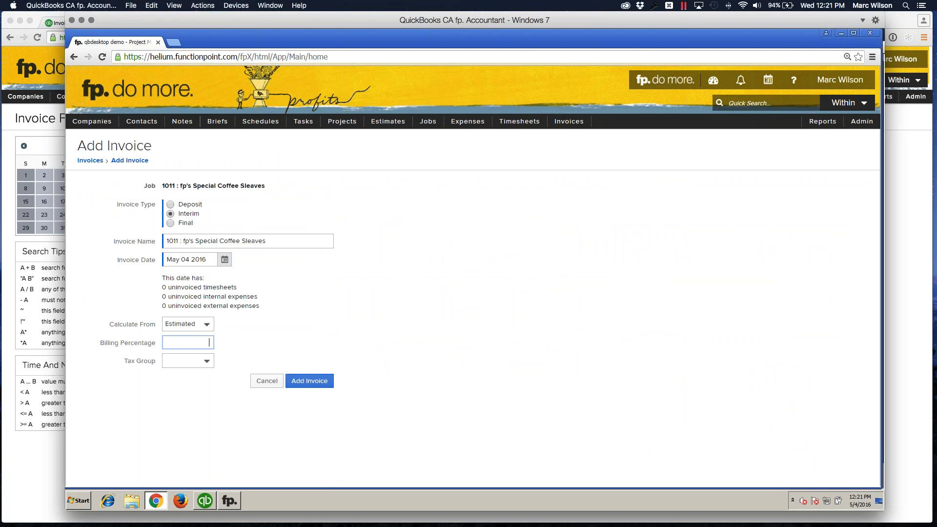
pyautogui.write('50')
pyautogui.click(193, 359)
pyautogui.click(175, 380)
pyautogui.click(315, 383)
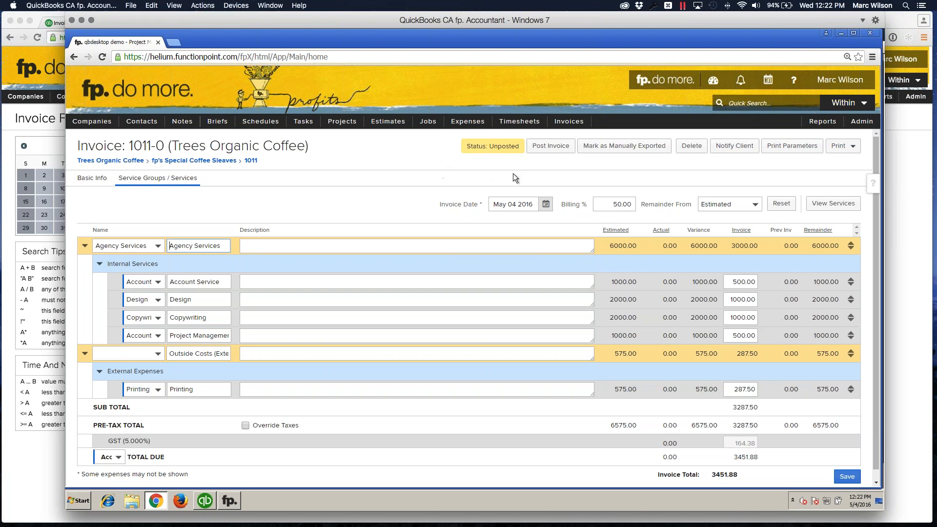
# - Post invoice 1011-0 for syncing with fp. Accountant and open the invoice search form
pyautogui.click(546, 153)
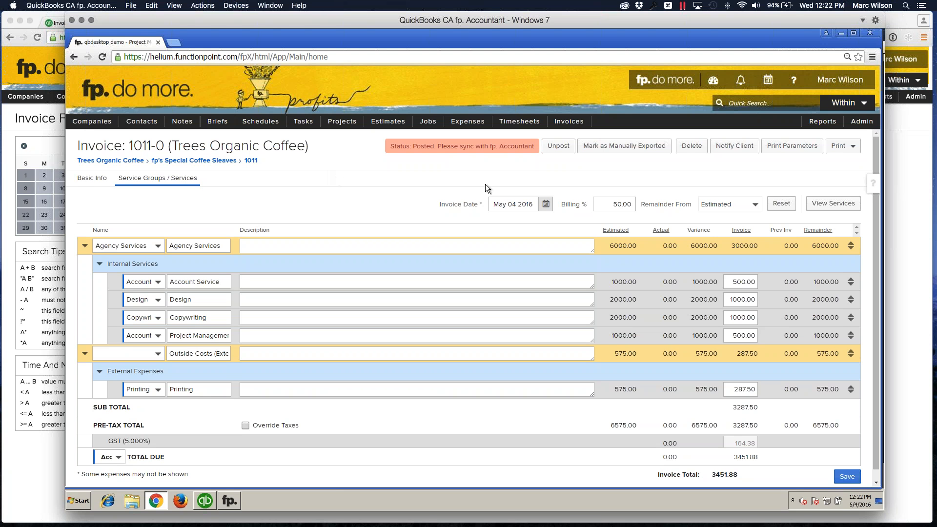
pyautogui.click(571, 137)
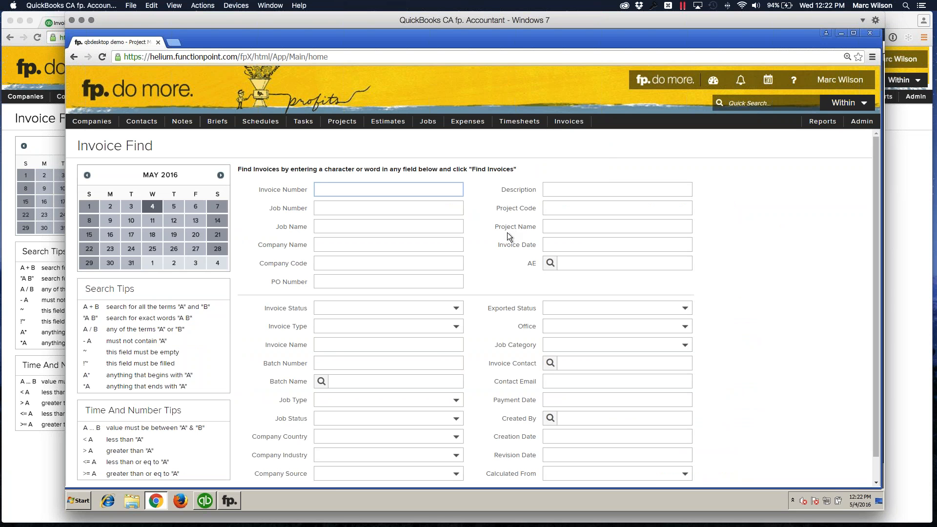
# - Search for invoices with the exported status Posted
pyautogui.click(555, 306)
pyautogui.click(562, 344)
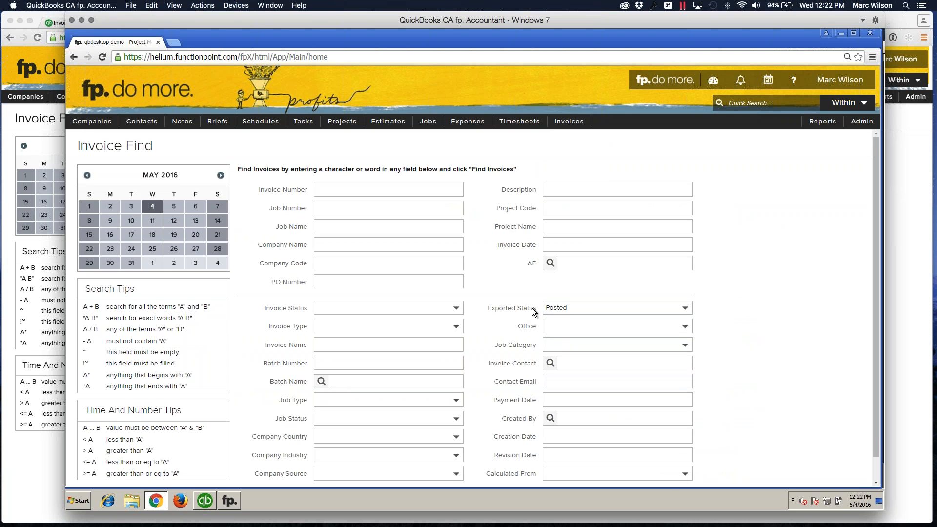
pyautogui.scroll(-2, 532, 308)
pyautogui.click(660, 473)
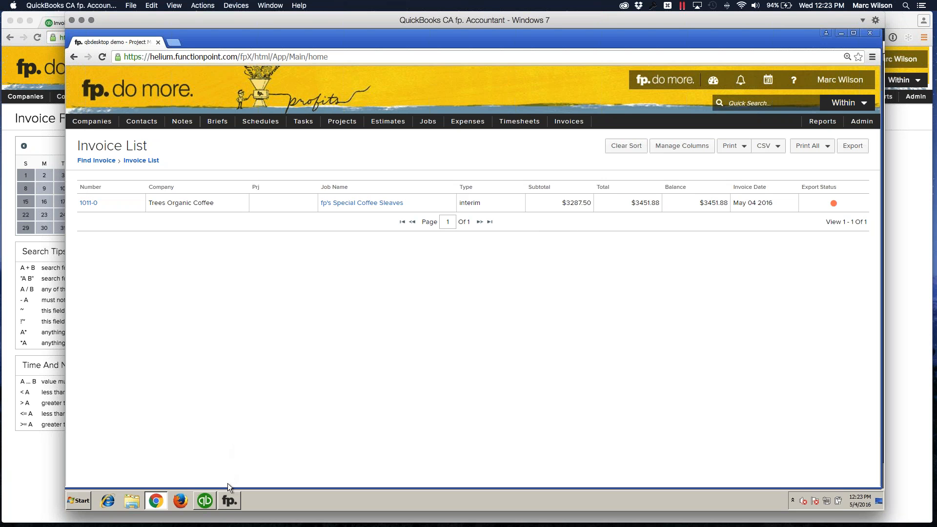
# - Bring up fp. Accountant and synchronize the posted invoice between Function Point and QuickBooks
pyautogui.click(229, 501)
pyautogui.moveTo(220, 62); pyautogui.dragTo(390, 104)
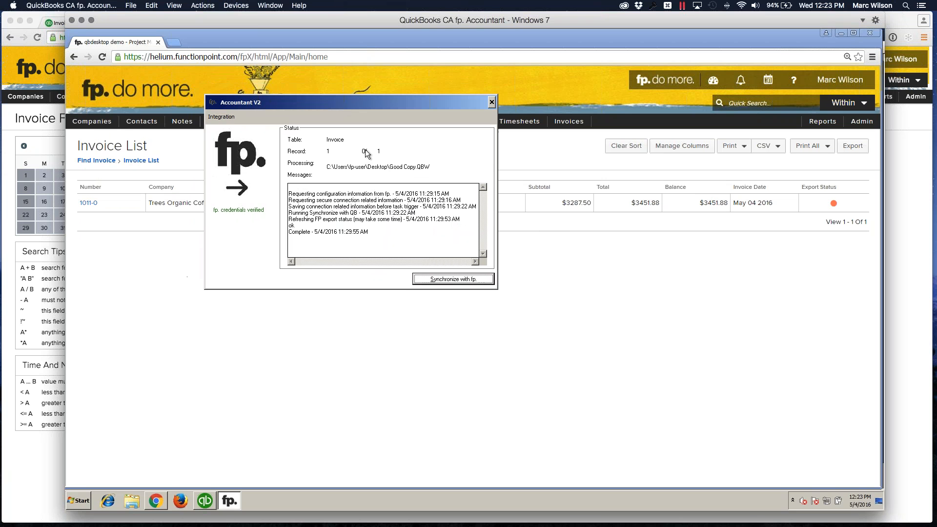
pyautogui.click(437, 282)
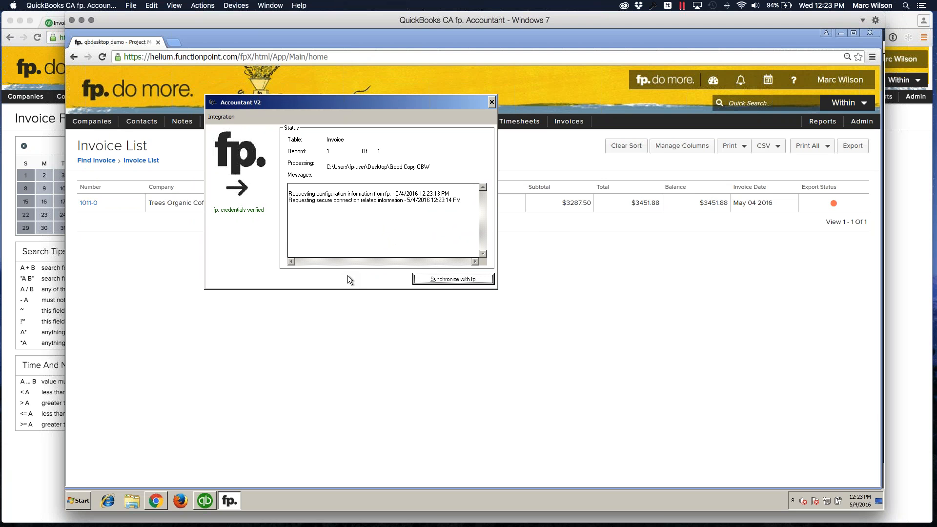
# - Switch to QuickBooks desktop and select invoice 1011-0 among the transactions of customer Trees Organic Coffee
pyautogui.click(206, 505)
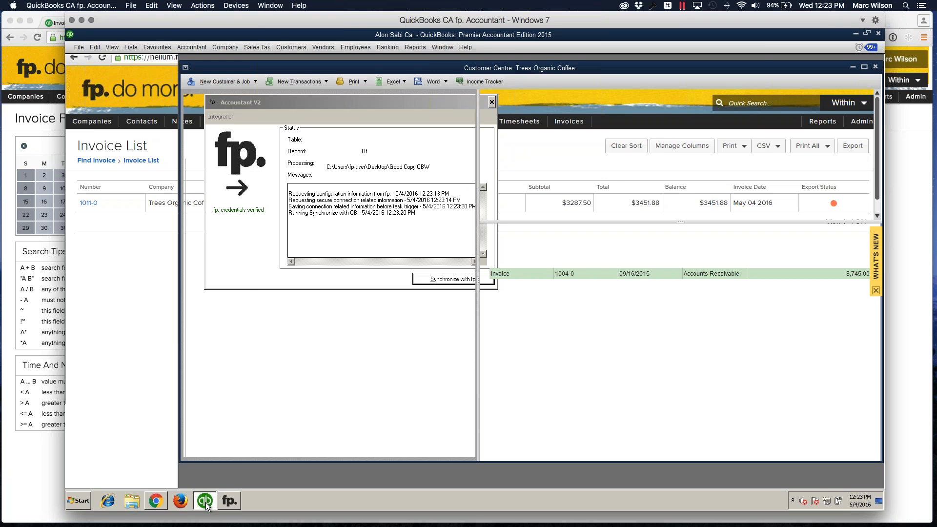
pyautogui.scroll(-5, 234, 341)
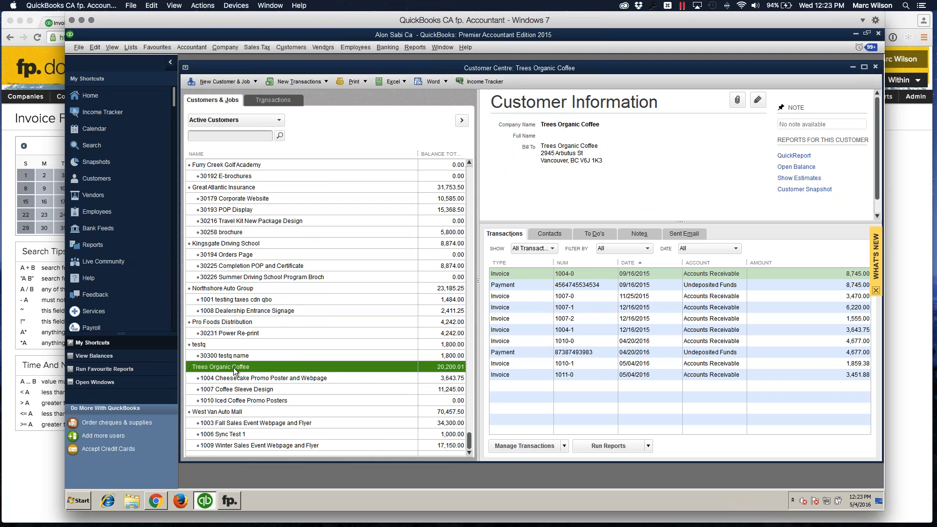
pyautogui.doubleClick(234, 368)
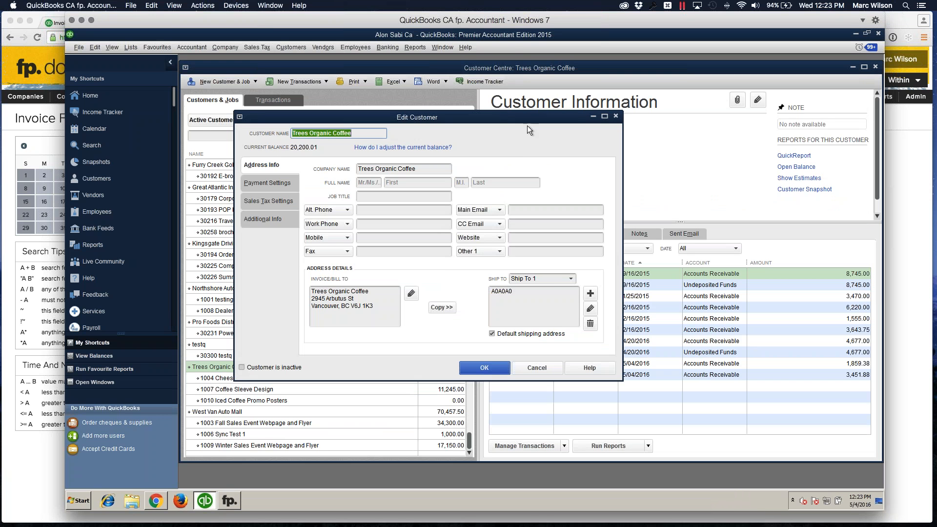
pyautogui.click(614, 116)
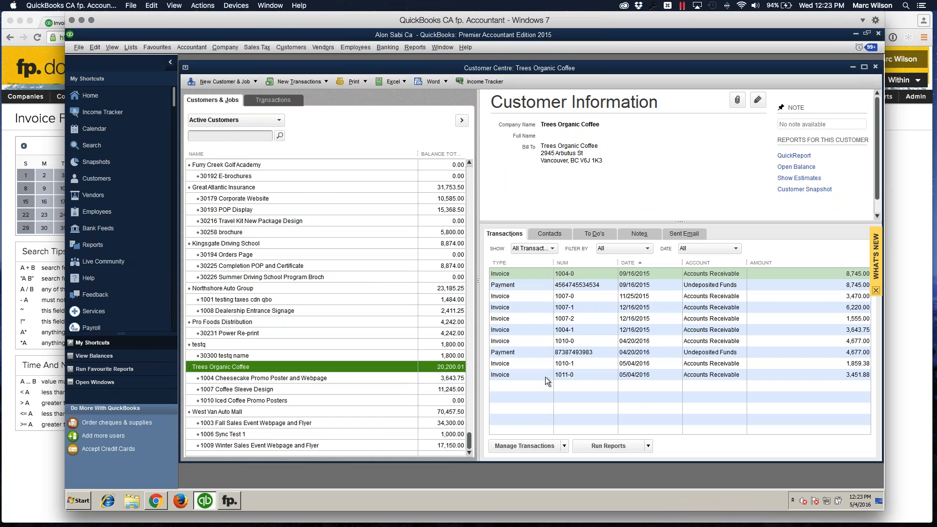
pyautogui.click(578, 374)
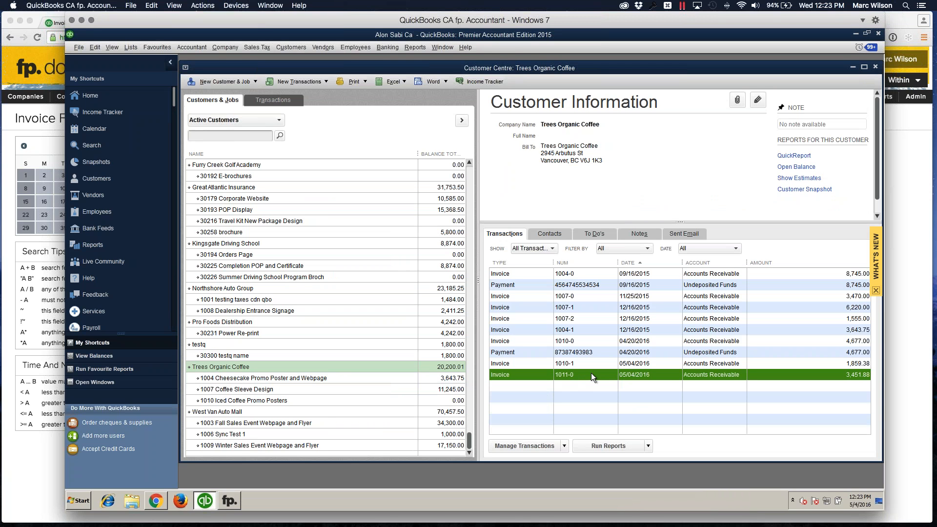
# - Check the synchronization messages in fp. Accountant and open invoice 1011-0 in QuickBooks
pyautogui.click(228, 501)
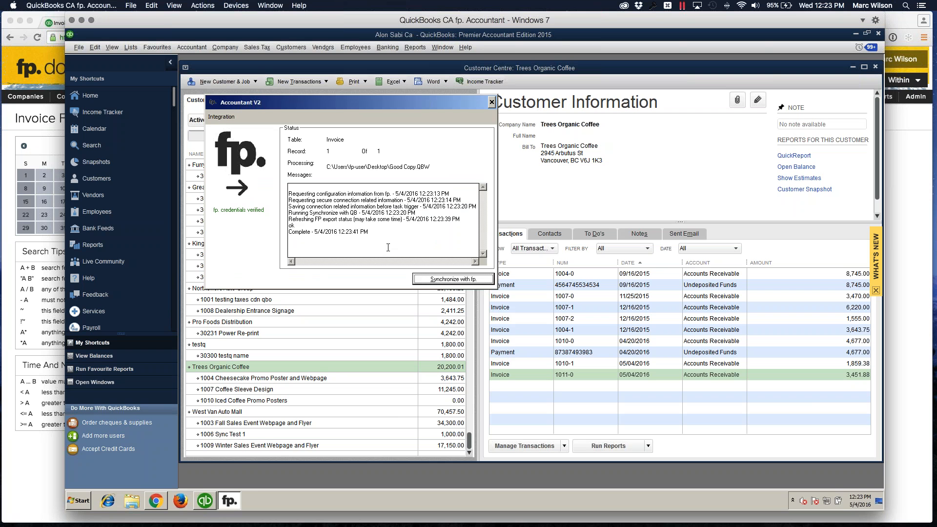
pyautogui.click(551, 394)
pyautogui.click(571, 376)
pyautogui.doubleClick(568, 375)
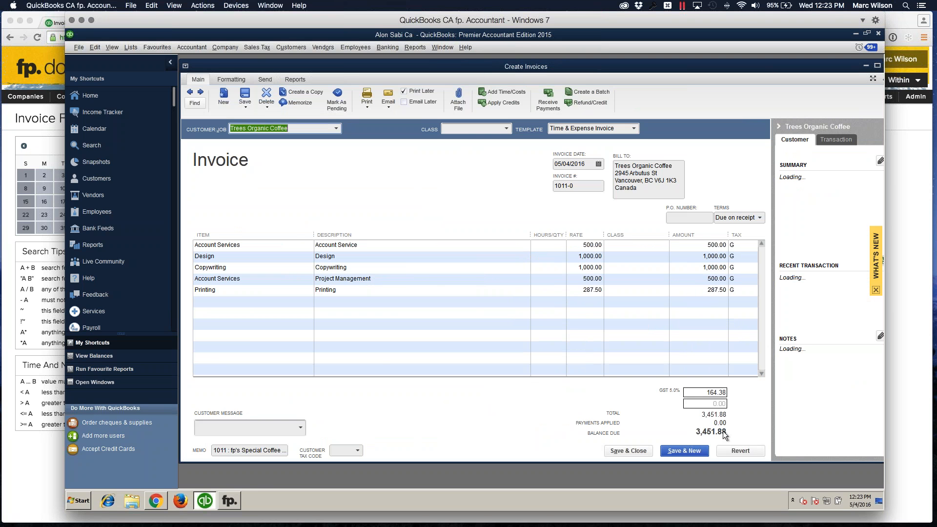
# - Switch from QuickBooks desktop back to Function Point in the Mac's Chrome window
pyautogui.click(156, 502)
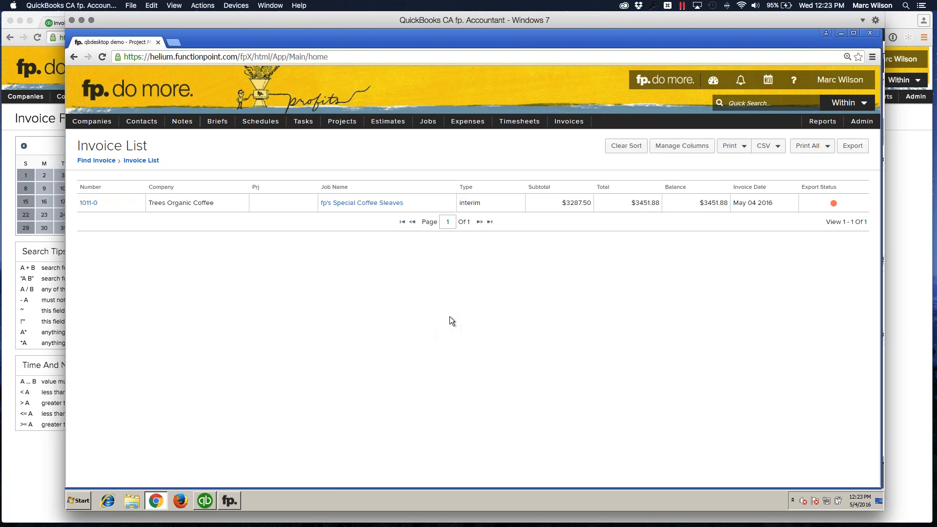
pyautogui.moveTo(569, 122)
pyautogui.moveTo(245, 17); pyautogui.dragTo(936, 22)
pyautogui.click(402, 66)
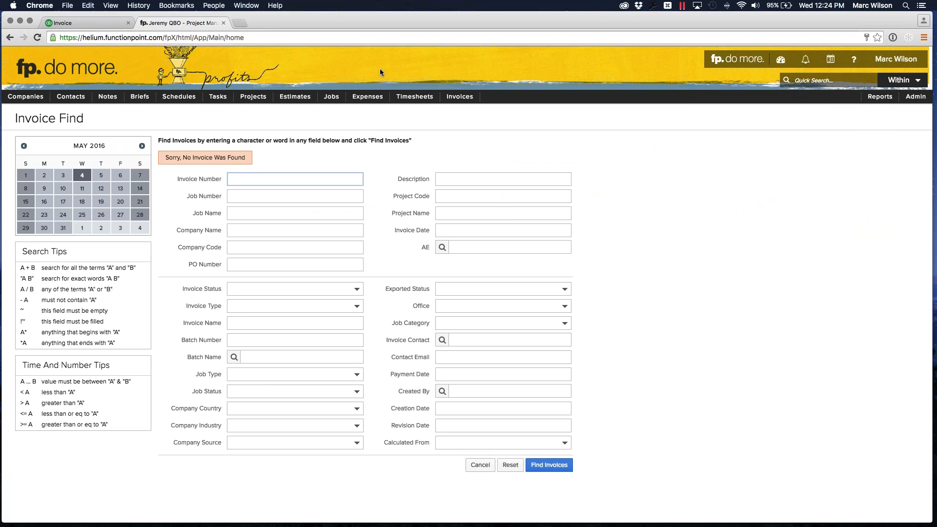
# - Open job 1008, fp's Special Cubano Sandwich Poster, and show its financials
pyautogui.moveTo(334, 99)
pyautogui.moveTo(337, 129)
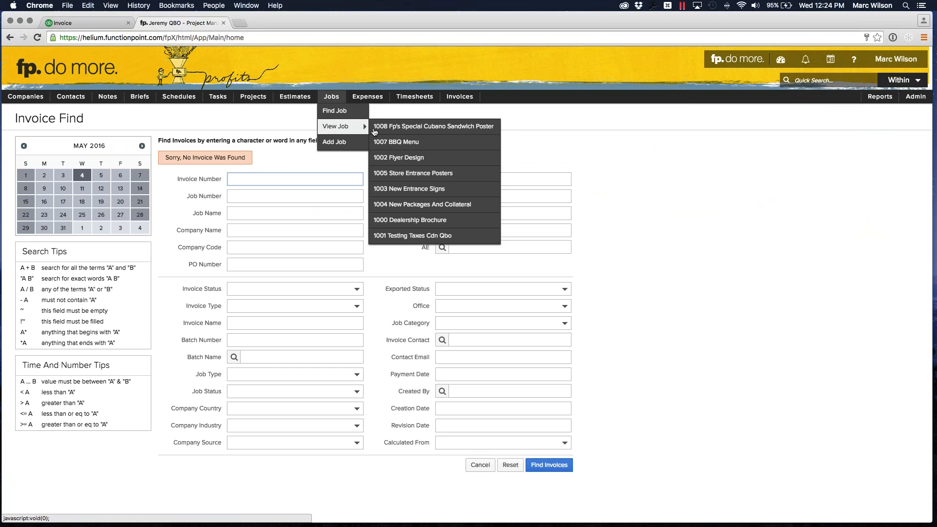
pyautogui.click(453, 128)
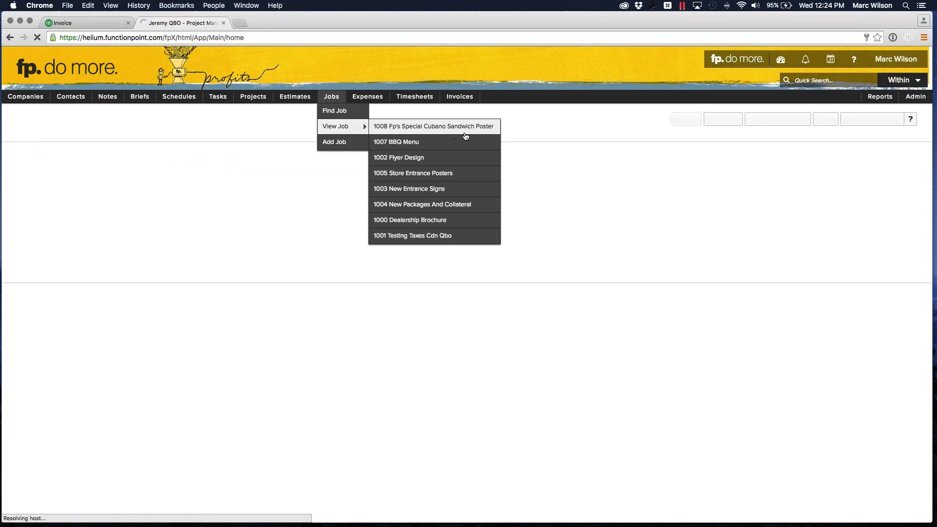
pyautogui.click(295, 147)
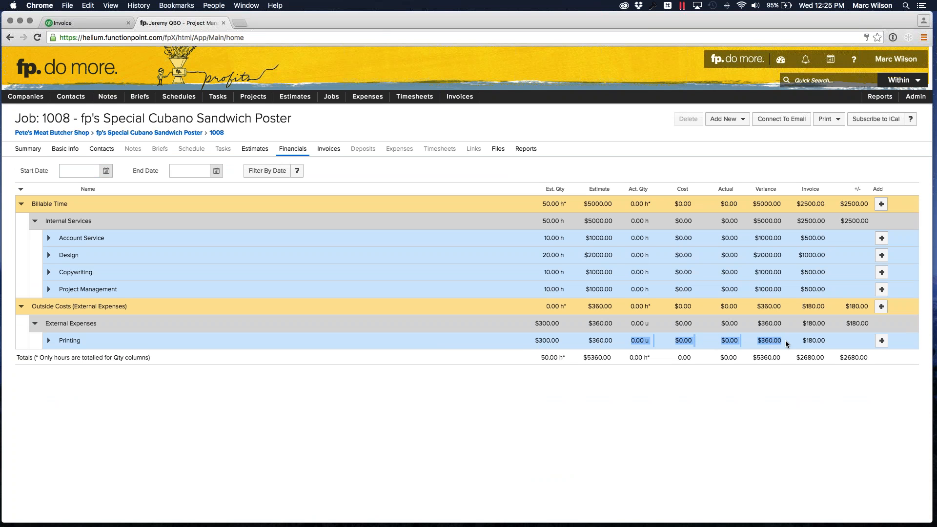
pyautogui.click(741, 341)
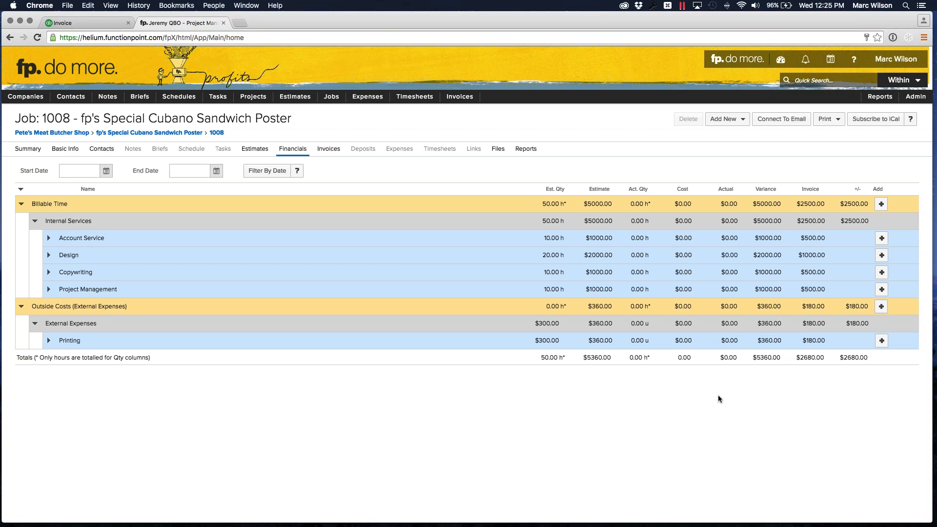
# - Start an external expense for the job's Printing item and choose Sync Vendor as the supplier
pyautogui.click(881, 344)
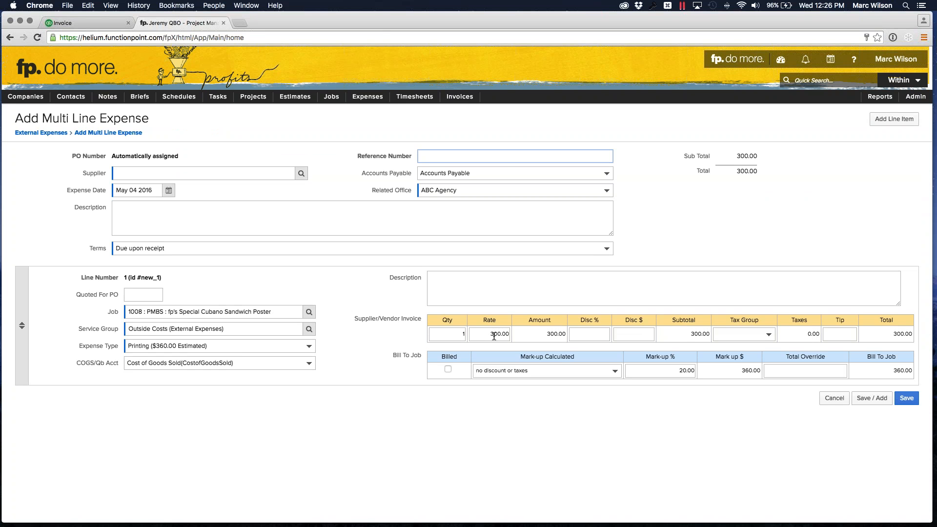
pyautogui.moveTo(368, 99)
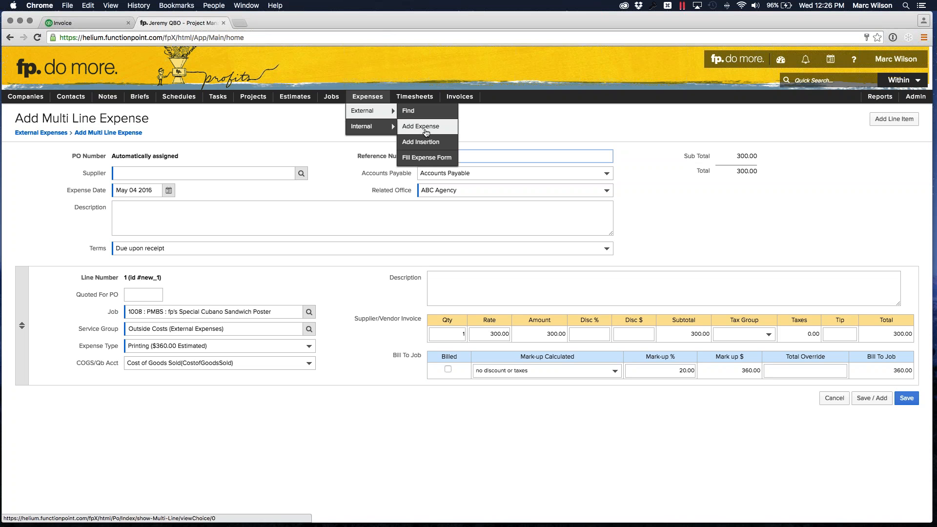
pyautogui.click(247, 175)
pyautogui.write('star')
pyautogui.press('Tab')
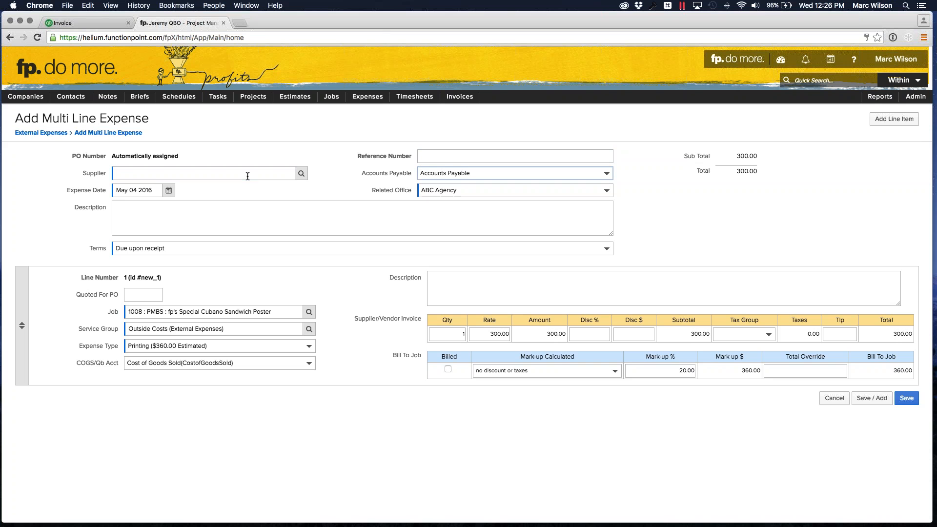
pyautogui.click(304, 173)
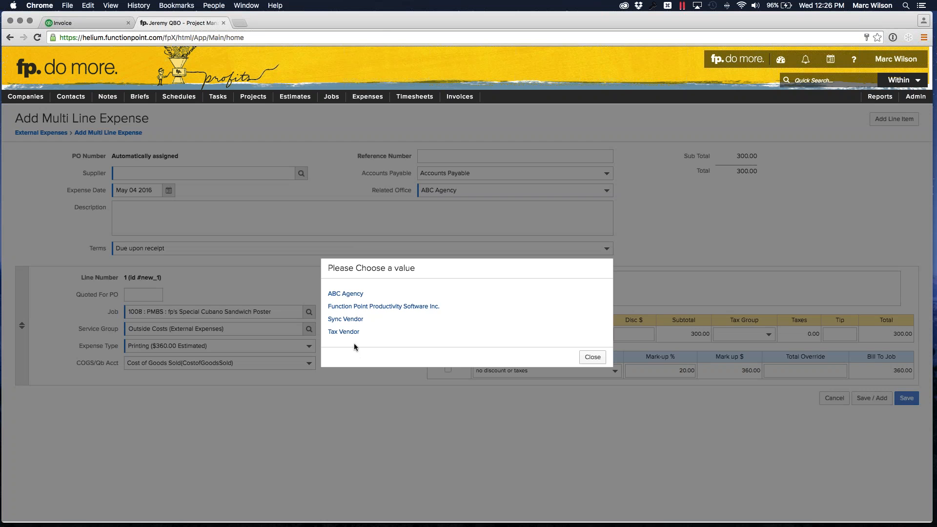
pyautogui.click(348, 319)
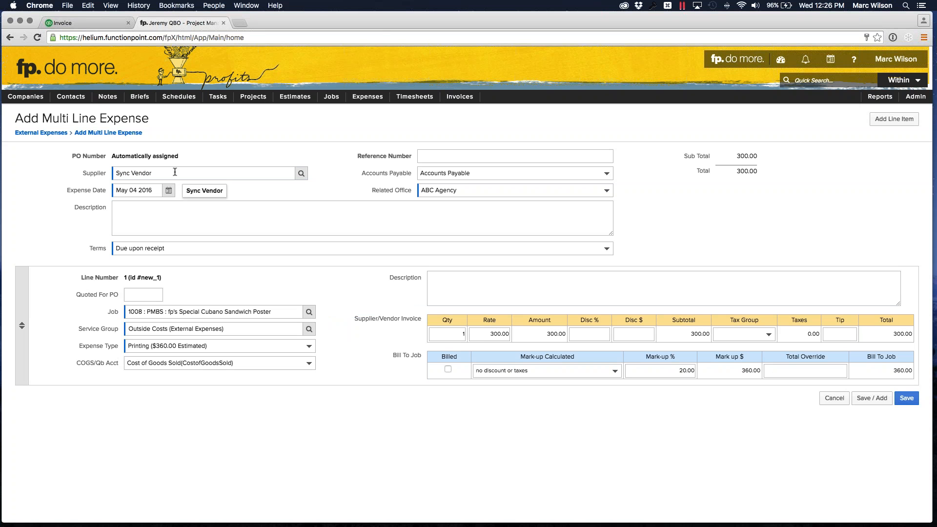
# - Set the expense line's Quoted For PO amount to 300 and clear its quantity and rate
pyautogui.click(435, 154)
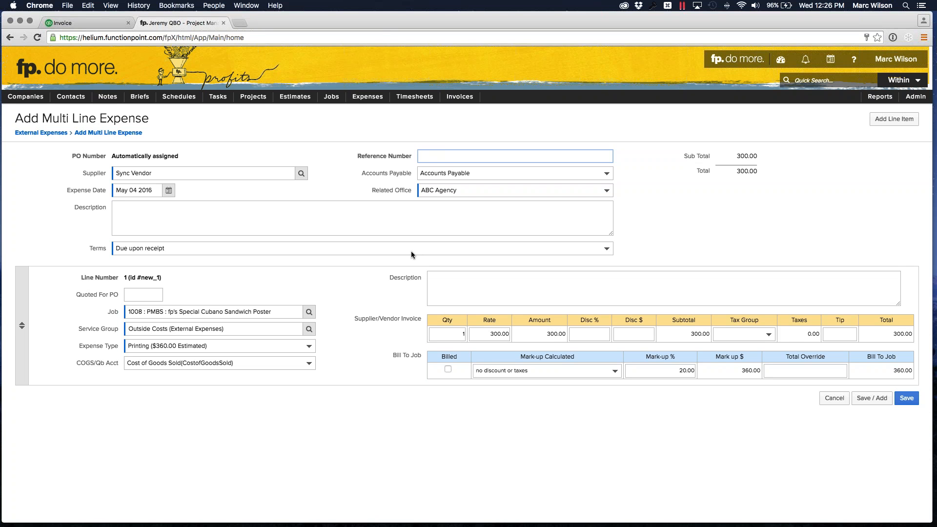
pyautogui.click(446, 283)
pyautogui.click(149, 293)
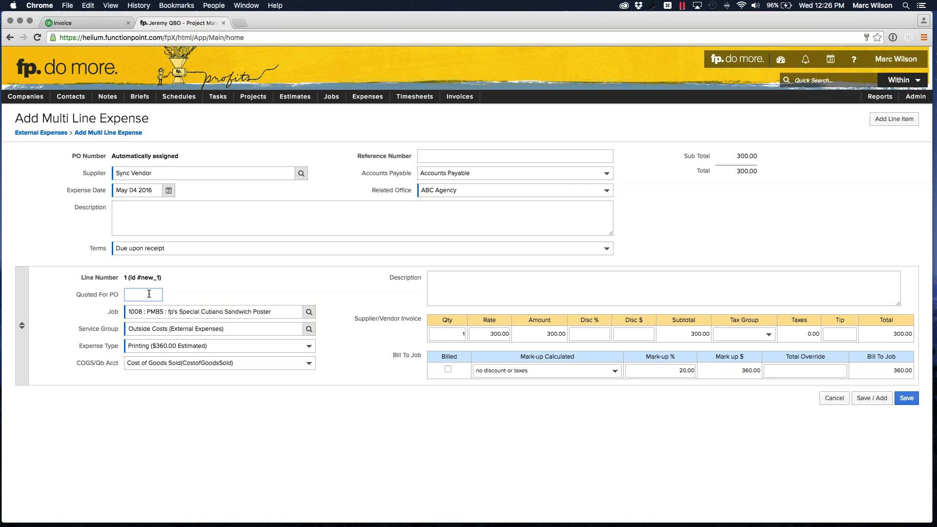
pyautogui.write('300')
pyautogui.click(458, 333)
pyautogui.click(489, 334)
pyautogui.doubleClick(458, 334)
pyautogui.press('BackSpace')
pyautogui.moveTo(487, 335); pyautogui.dragTo(531, 334)
pyautogui.press('BackSpace')
# - Describe the expense line as "Enter the expense description." and save the expense
pyautogui.click(515, 288)
pyautogui.write('Enter the')
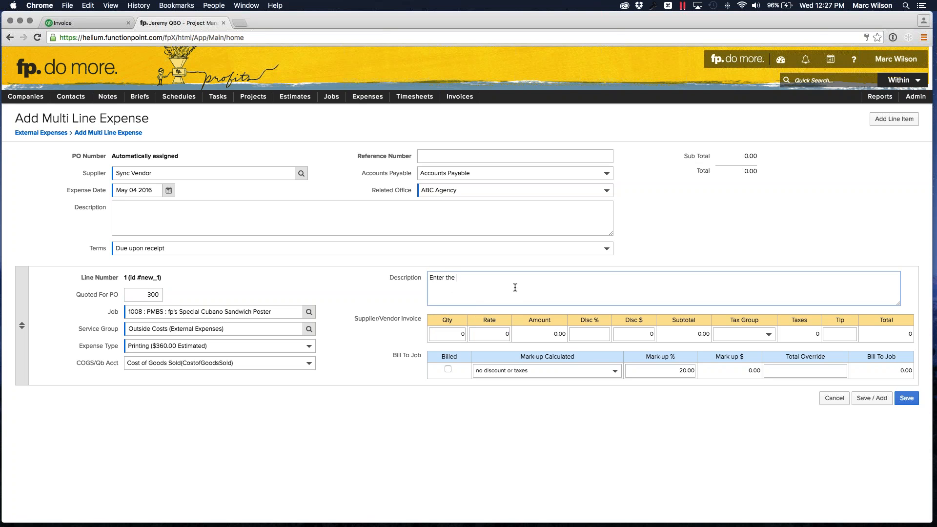
pyautogui.write(' expense description.')
pyautogui.click(609, 441)
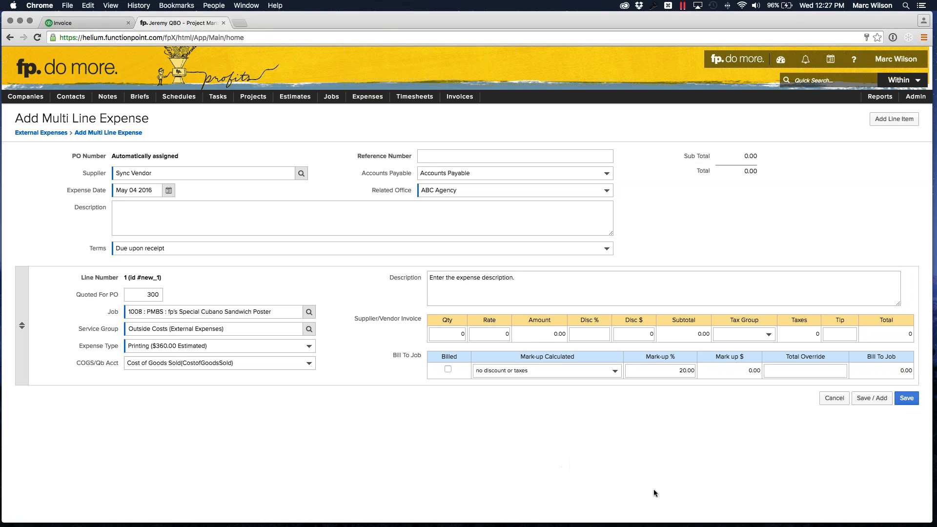
pyautogui.click(908, 404)
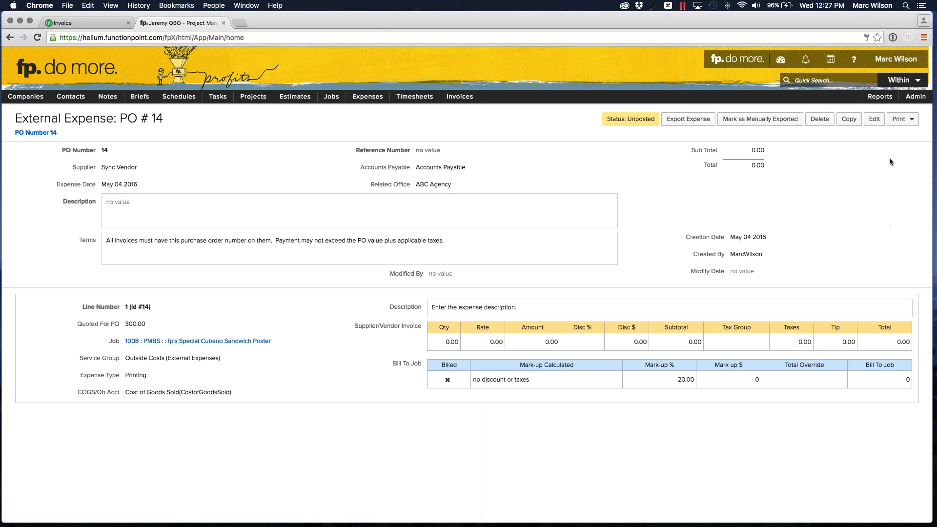
# - View the standard purchase order printout of the expense and close it
pyautogui.moveTo(890, 123)
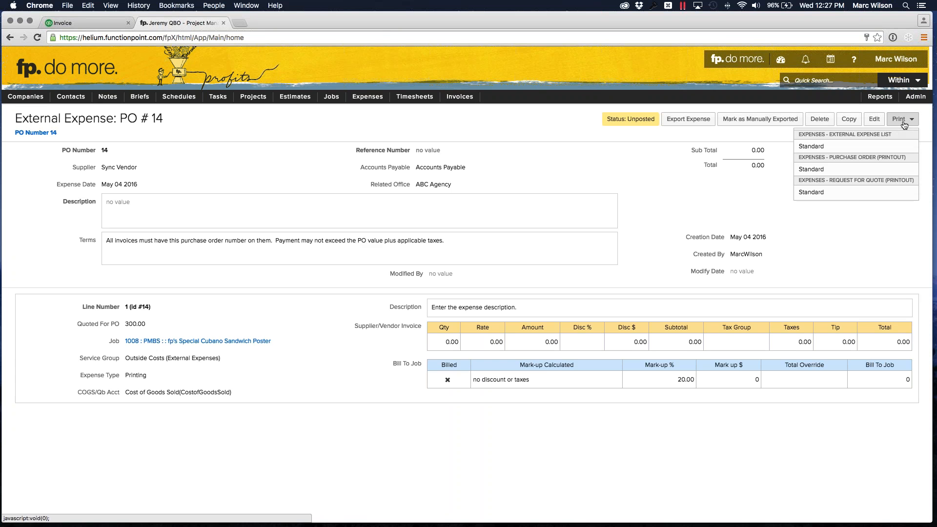
pyautogui.click(858, 168)
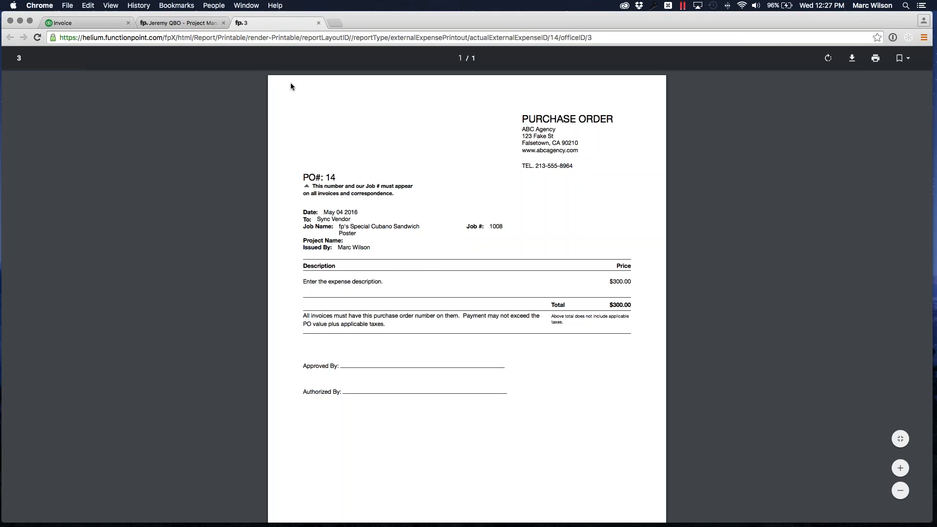
pyautogui.click(318, 23)
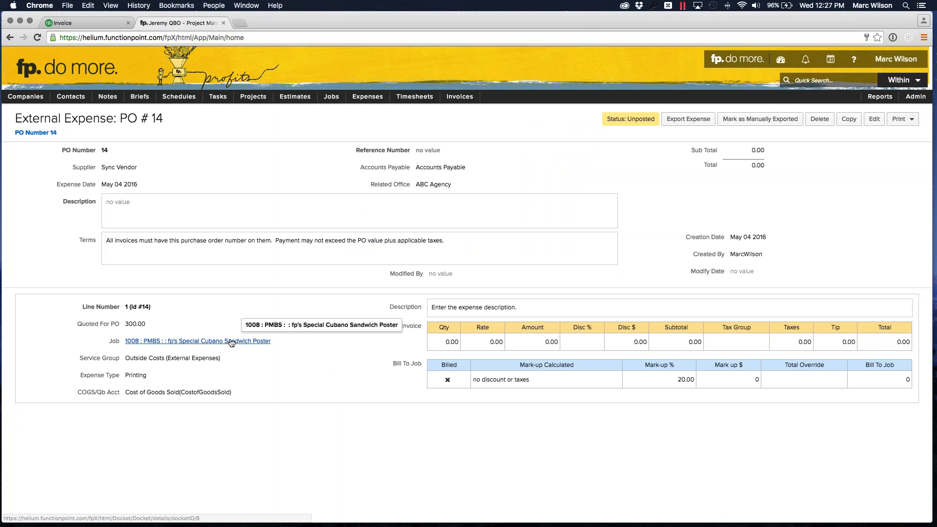
# - Return to job 1008's financials, check the Printing row's quoted amount, and expand the row to list its actual external expenses
pyautogui.click(220, 341)
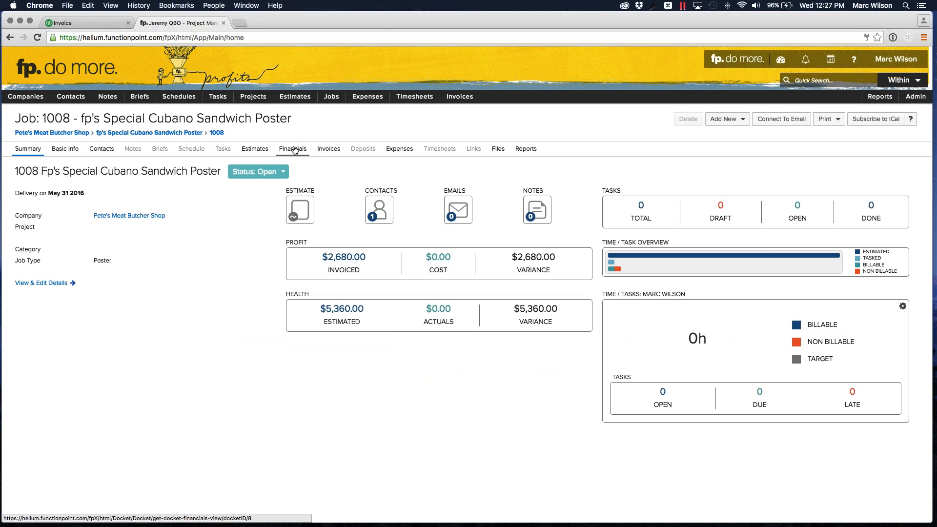
pyautogui.click(295, 150)
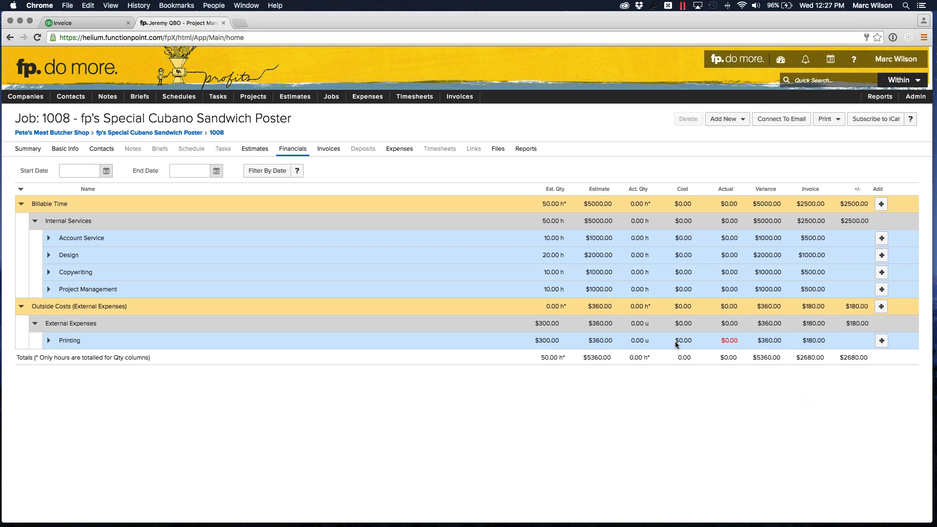
pyautogui.moveTo(718, 340); pyautogui.dragTo(743, 342)
pyautogui.moveTo(728, 340)
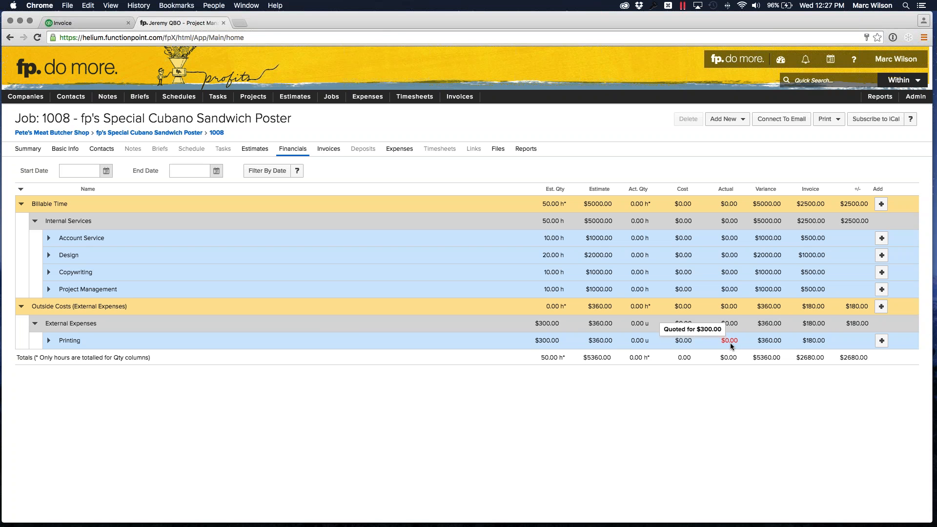
pyautogui.doubleClick(728, 342)
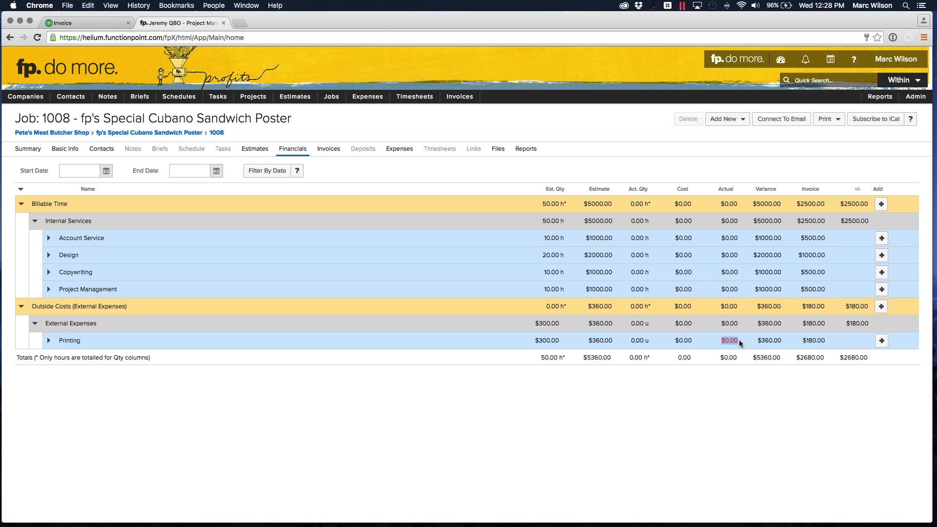
pyautogui.click(728, 342)
pyautogui.moveTo(728, 345)
pyautogui.click(49, 341)
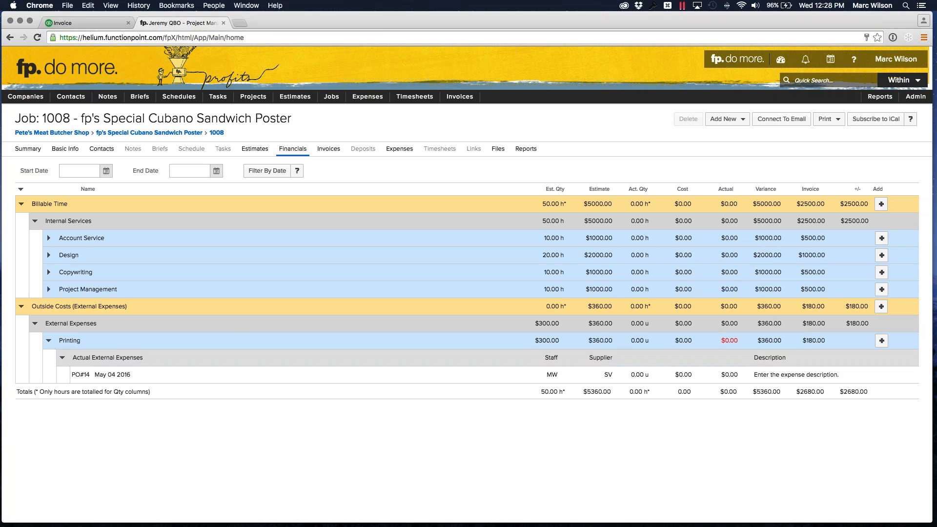
# - Open the Printing row's purchase order expense for editing and set its reference number to Inv45689
pyautogui.click(101, 375)
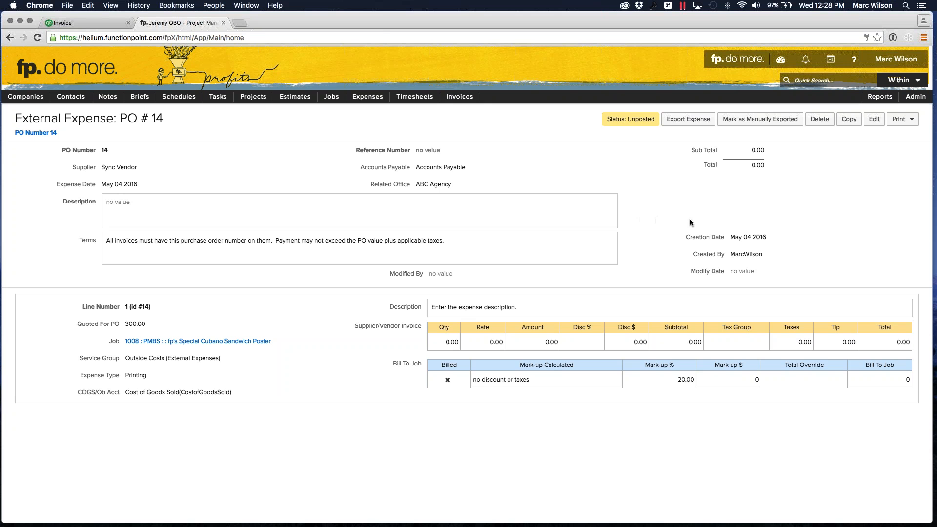
pyautogui.click(871, 125)
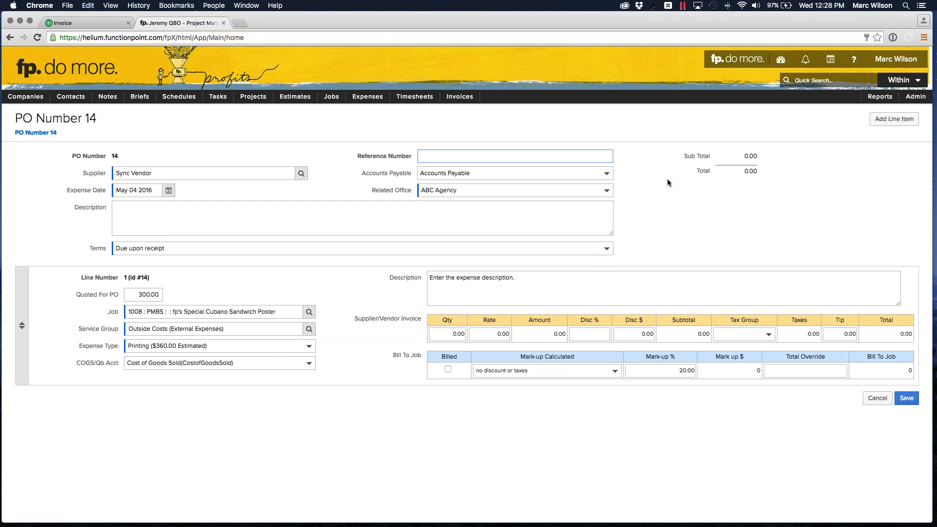
pyautogui.write('Inv')
pyautogui.write('456')
pyautogui.write('789')
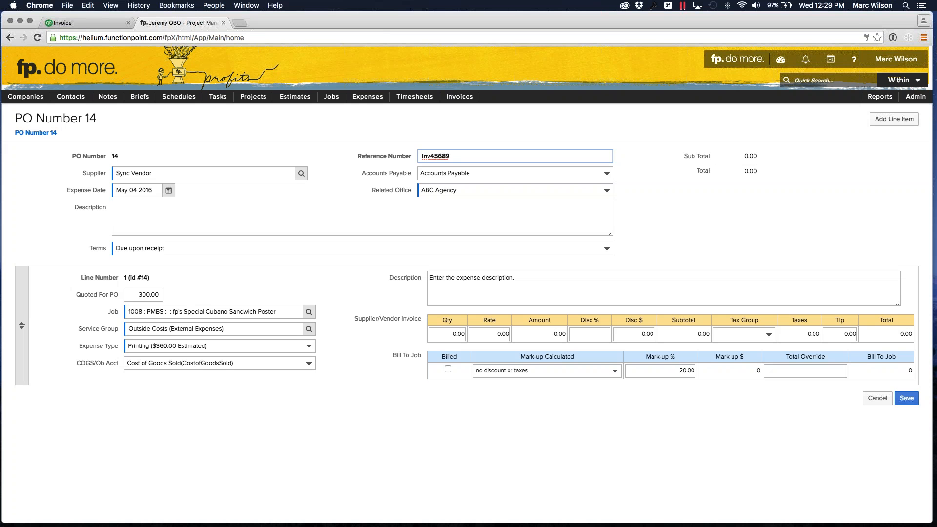
# - Enter "Memo Description" as the purchase order's overall description
pyautogui.click(316, 208)
pyautogui.write('Me')
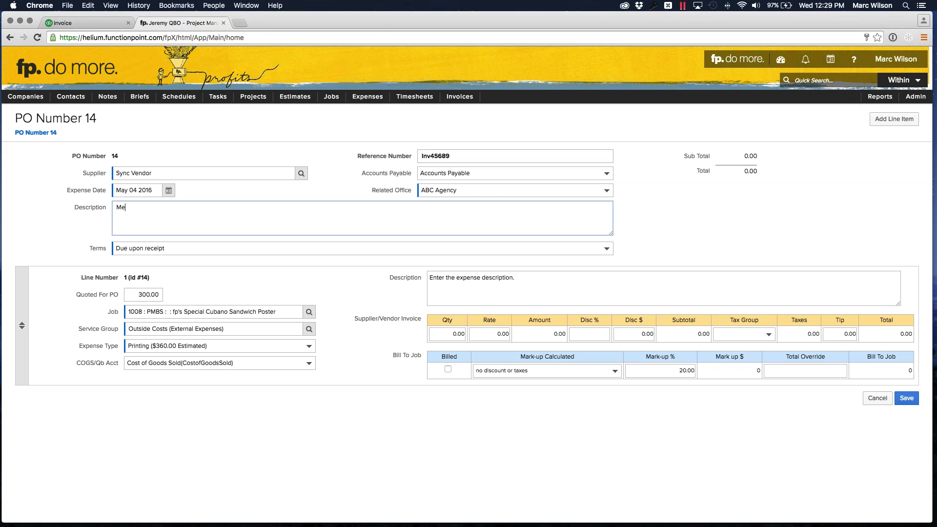
pyautogui.write('mo Description')
pyautogui.click(691, 208)
pyautogui.click(172, 209)
pyautogui.moveTo(175, 209); pyautogui.dragTo(114, 209)
pyautogui.click(163, 217)
# - Set the expense line's supplier invoice quantity to 1 and rate to 200, and save the expense
pyautogui.click(447, 334)
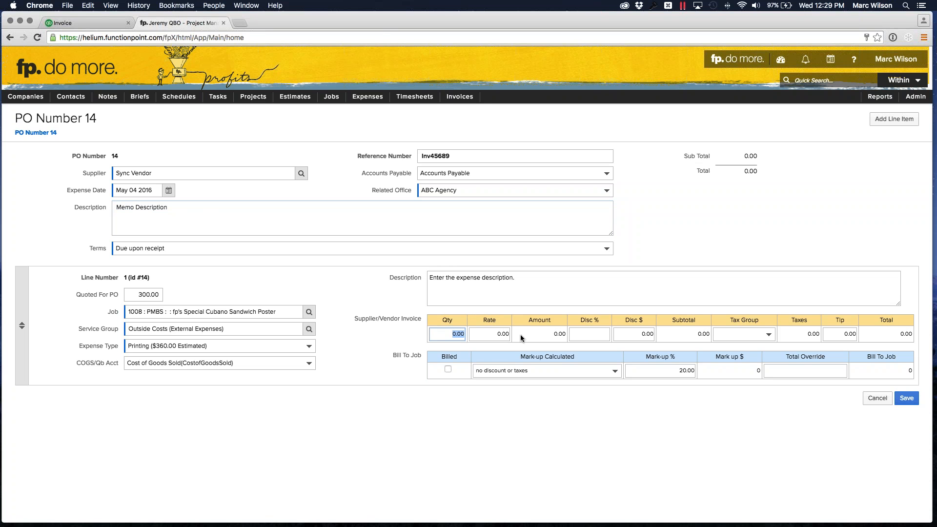
pyautogui.write('1')
pyautogui.press('Tab')
pyautogui.write('200')
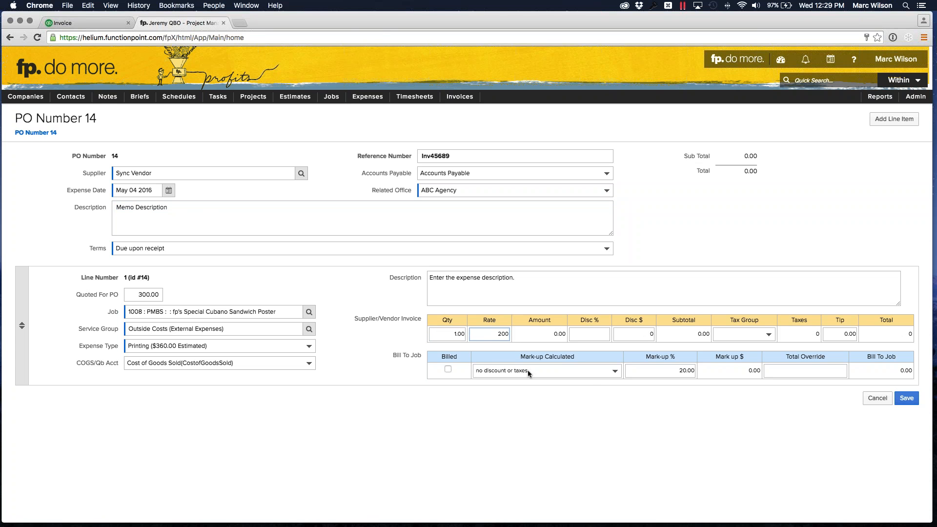
pyautogui.click(593, 427)
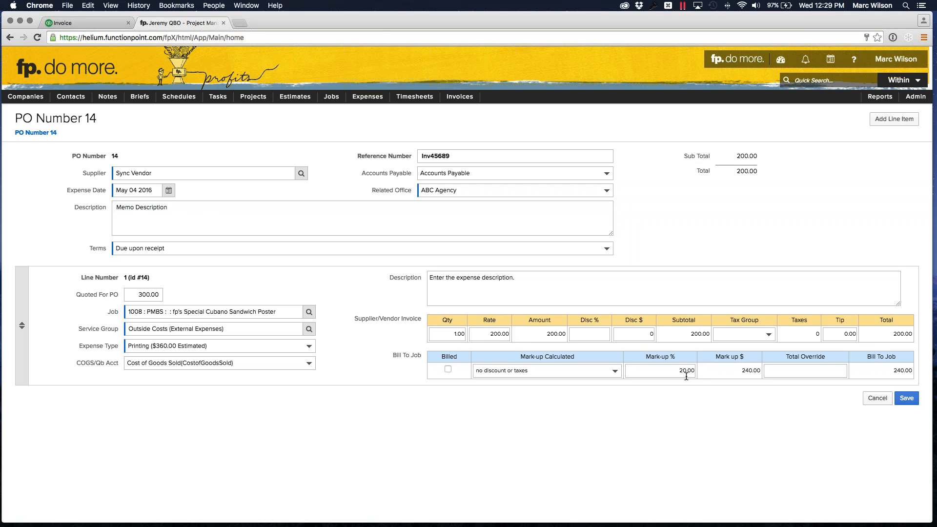
pyautogui.click(907, 398)
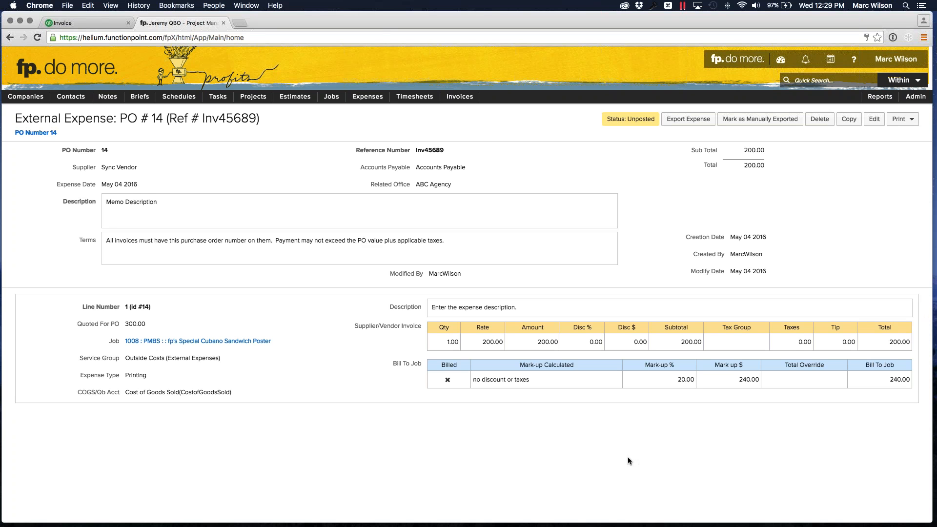
# - Export the expense to QuickBooks and open Sync Vendor_Vendor's transaction list in QuickBooks Online
pyautogui.click(679, 125)
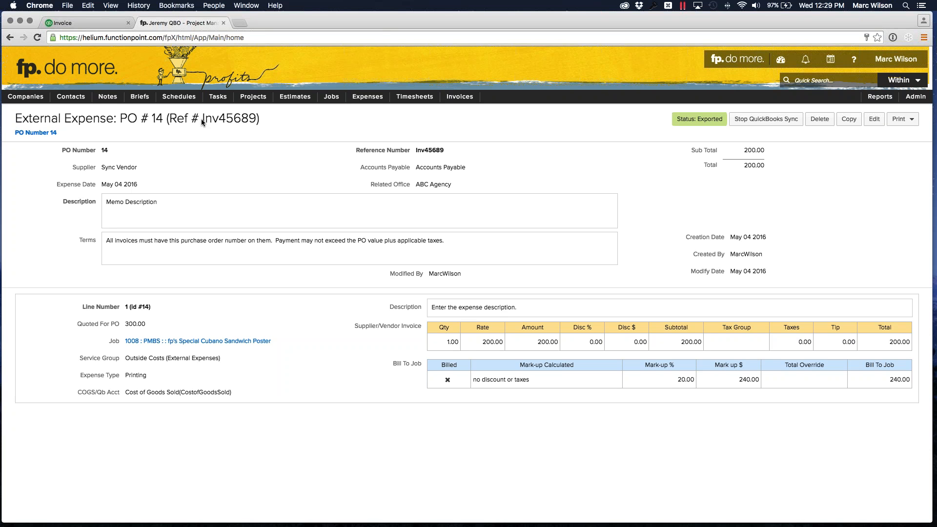
pyautogui.click(83, 21)
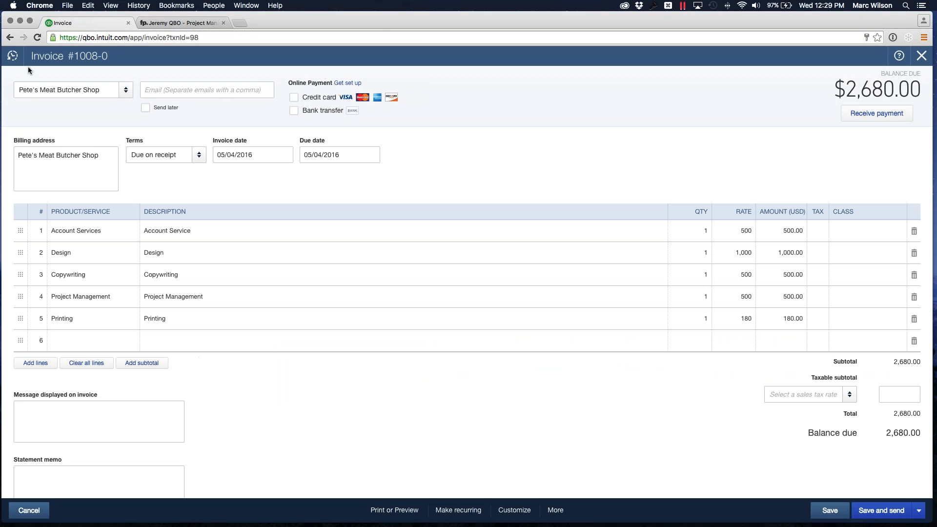
pyautogui.click(921, 57)
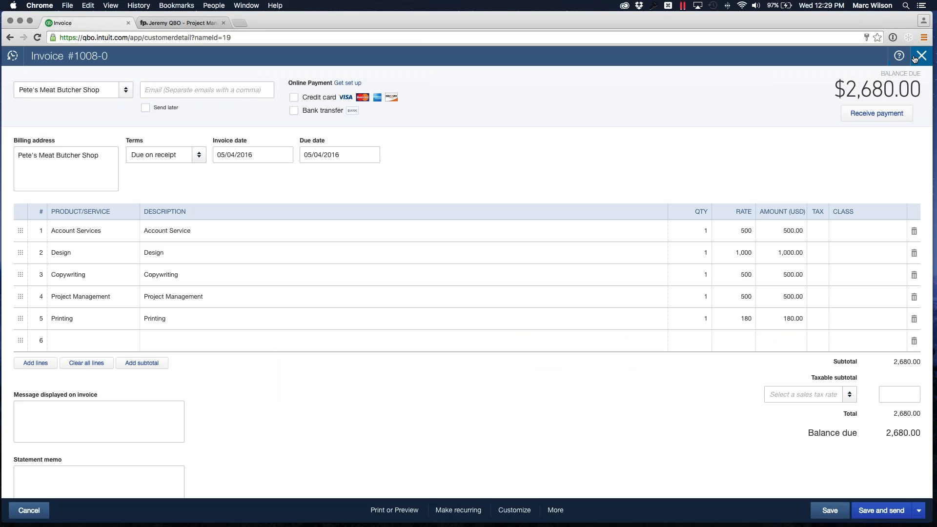
pyautogui.click(41, 152)
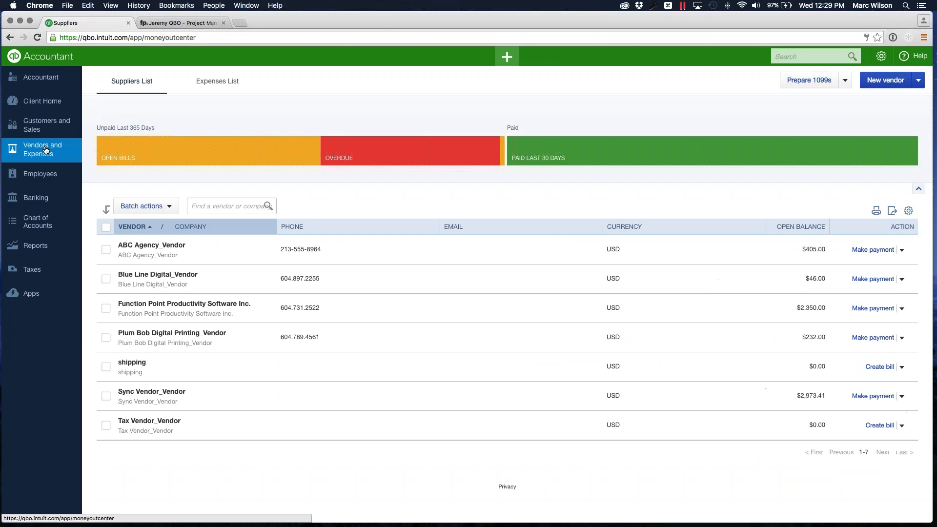
pyautogui.click(151, 391)
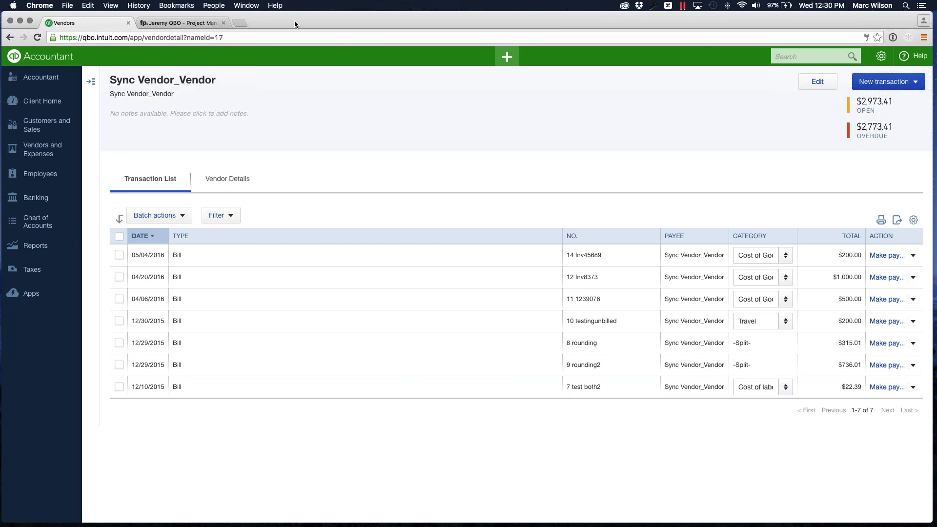
# - Compare the expense's PO number and reference in Function Point with the vendor's bill number in QuickBooks Online
pyautogui.click(156, 24)
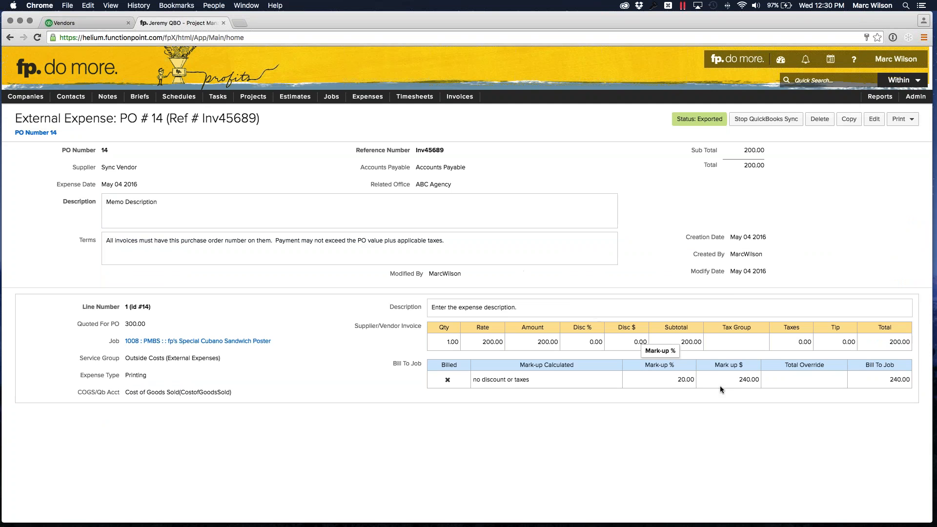
pyautogui.click(68, 23)
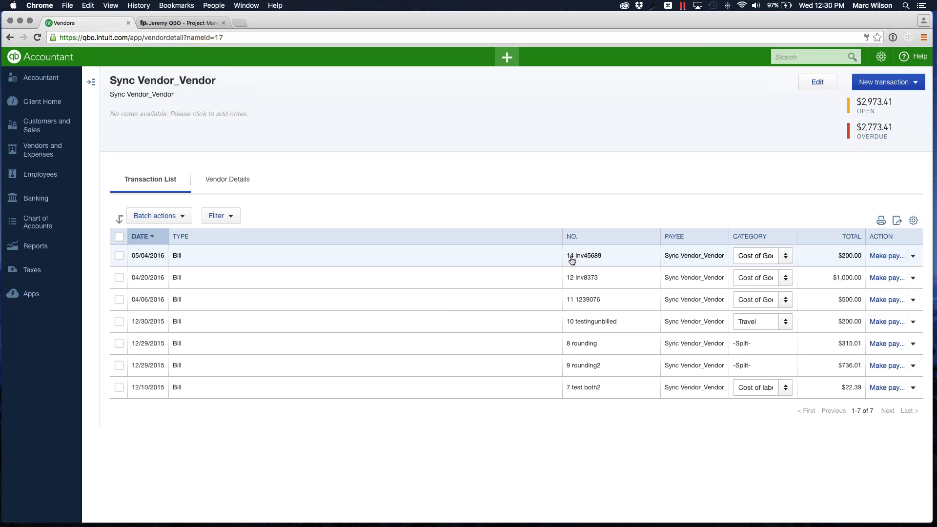
pyautogui.click(179, 25)
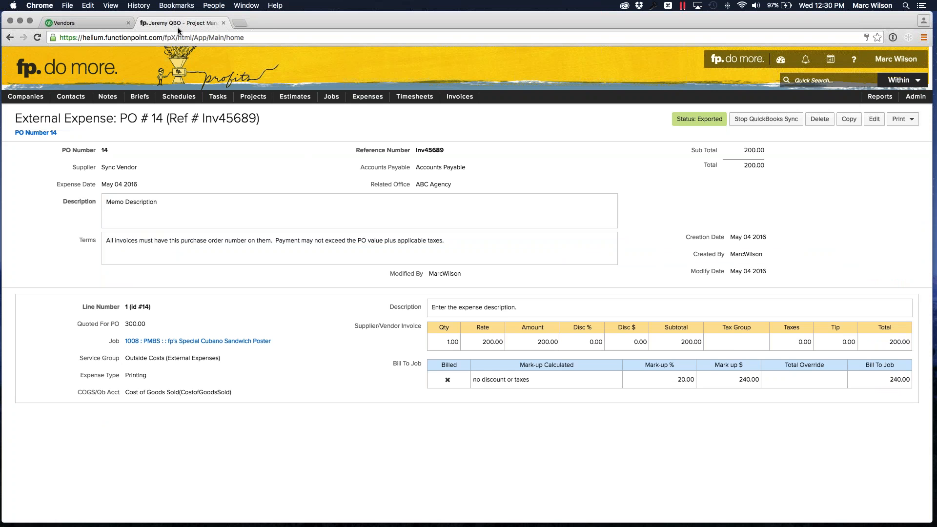
pyautogui.doubleClick(106, 150)
# - Open the vendor's Inv45689 bill in QuickBooks Online, review its details, and close it
pyautogui.click(87, 24)
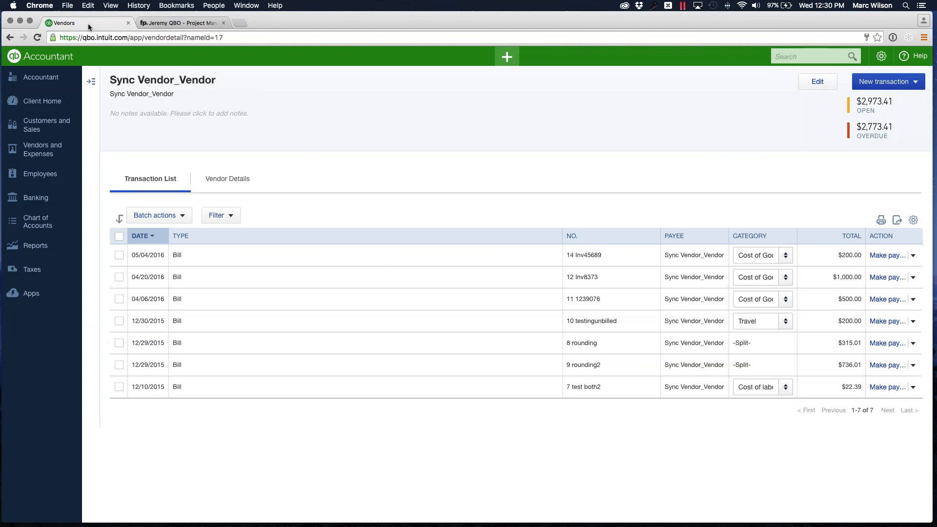
pyautogui.click(175, 259)
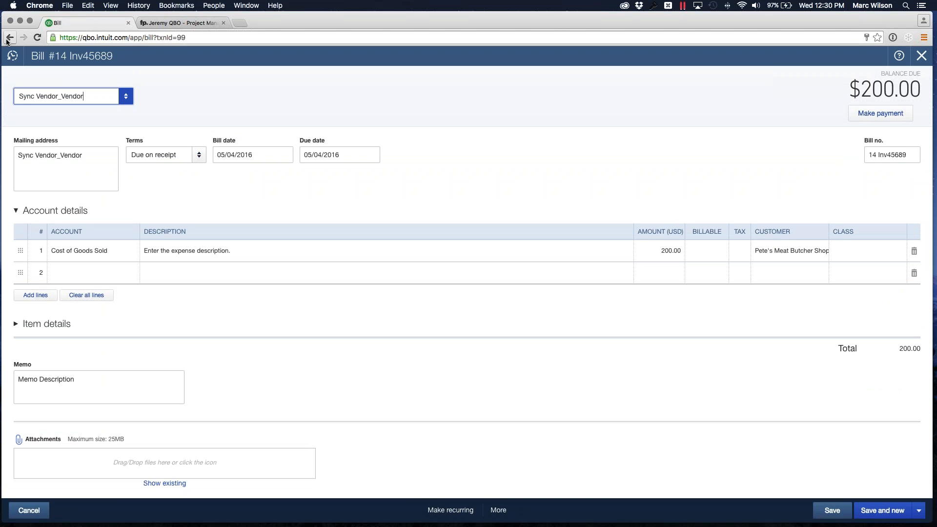
pyautogui.click(913, 58)
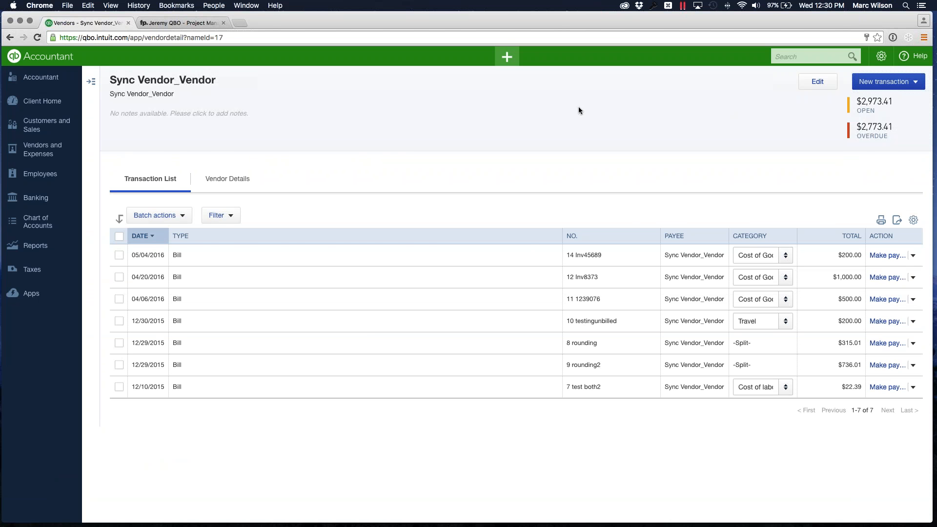
# - Return to job 1008's financials in Function Point, check the Printing row's amounts, and expand it to list its actual external expenses
pyautogui.click(179, 24)
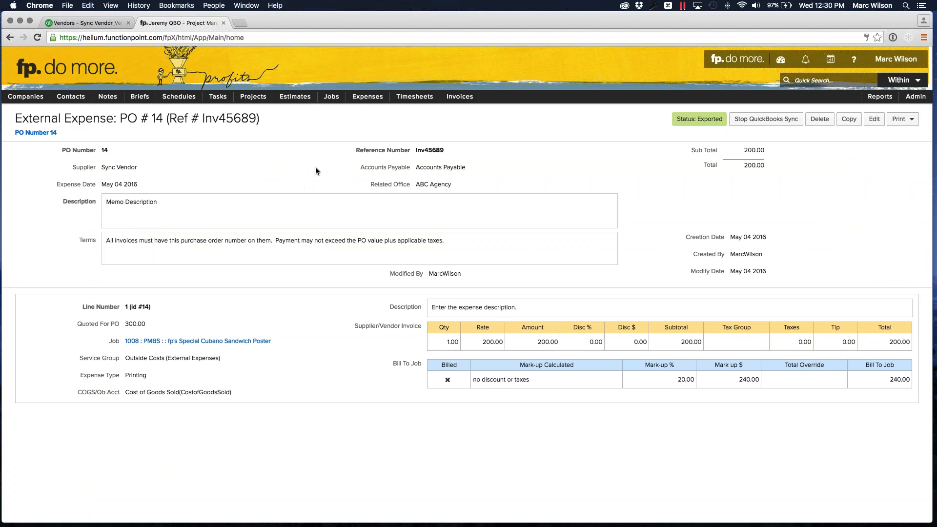
pyautogui.moveTo(331, 96)
pyautogui.moveTo(342, 126)
pyautogui.click(415, 128)
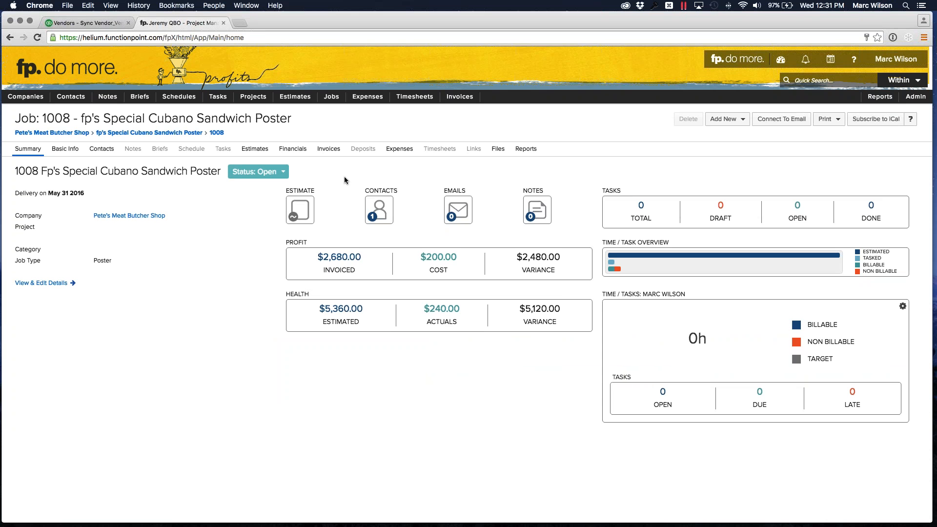
pyautogui.click(293, 149)
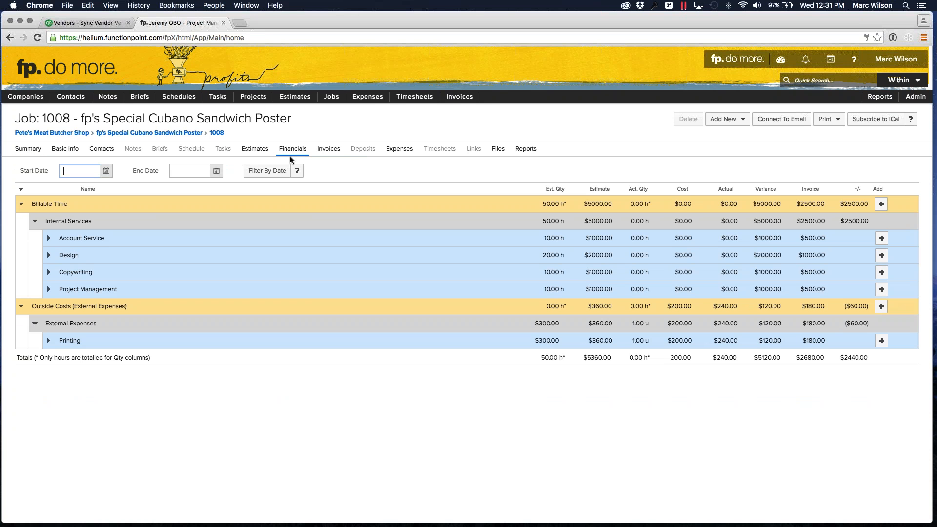
pyautogui.click(535, 341)
pyautogui.click(563, 346)
pyautogui.click(49, 341)
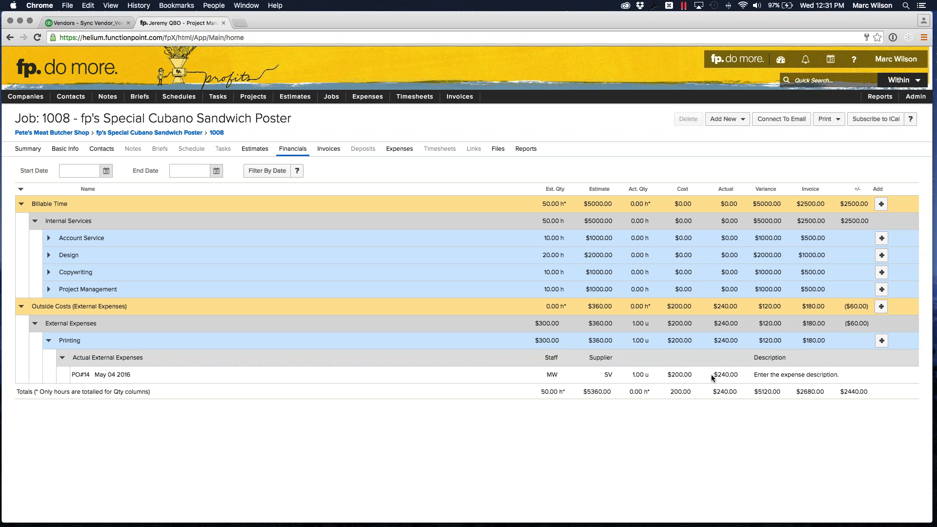
# - Copy the Printing row's existing expense to a new one and set the copy's reference number to Inv45690
pyautogui.click(105, 377)
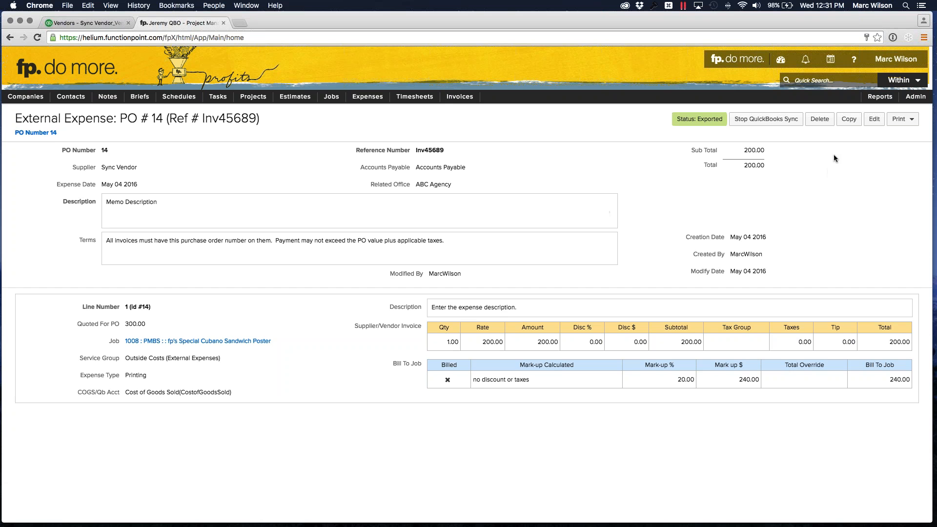
pyautogui.click(849, 120)
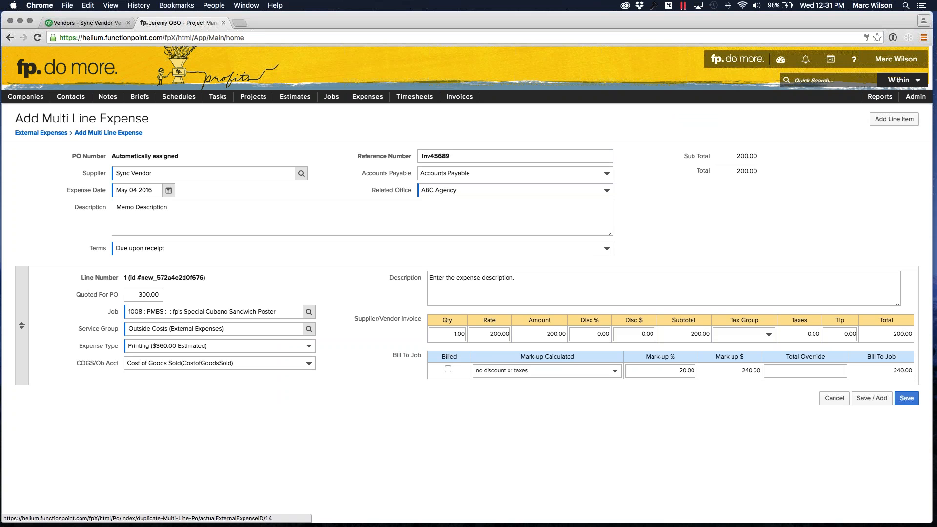
pyautogui.click(460, 156)
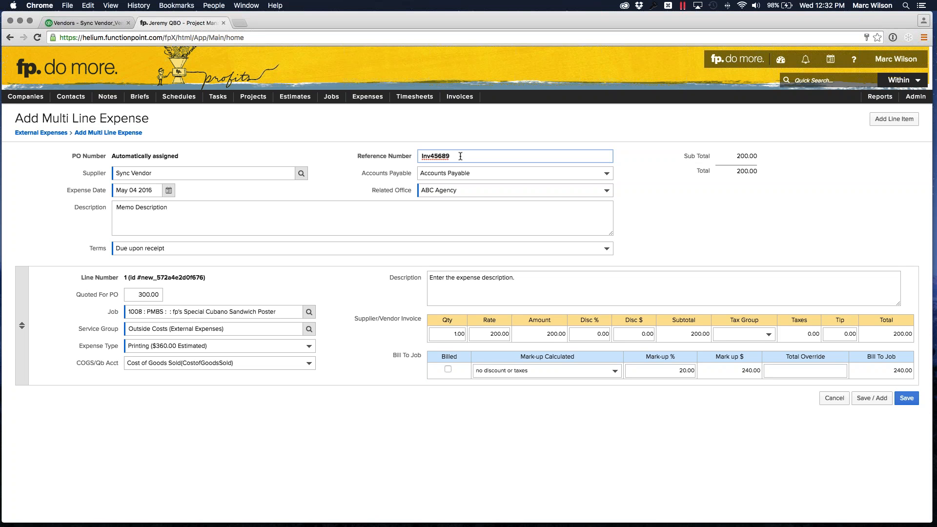
pyautogui.press('BackSpace')
pyautogui.press('BackSpace')
pyautogui.write('90')
# - Set the copied expense line's rate and Quoted For PO amount to 100 each, and save it
pyautogui.click(486, 336)
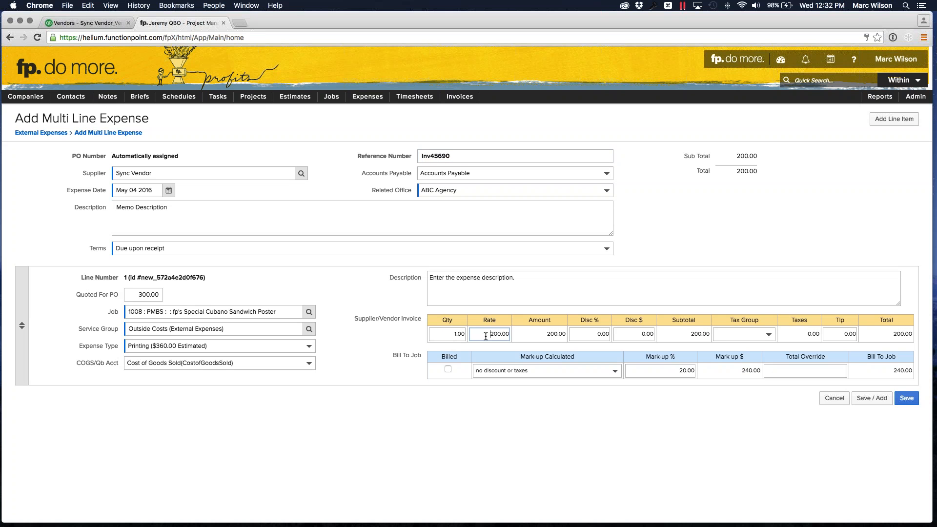
pyautogui.press('Delete')
pyautogui.write('1')
pyautogui.click(675, 231)
pyautogui.click(146, 294)
pyautogui.write('100')
pyautogui.click(385, 272)
pyautogui.click(907, 400)
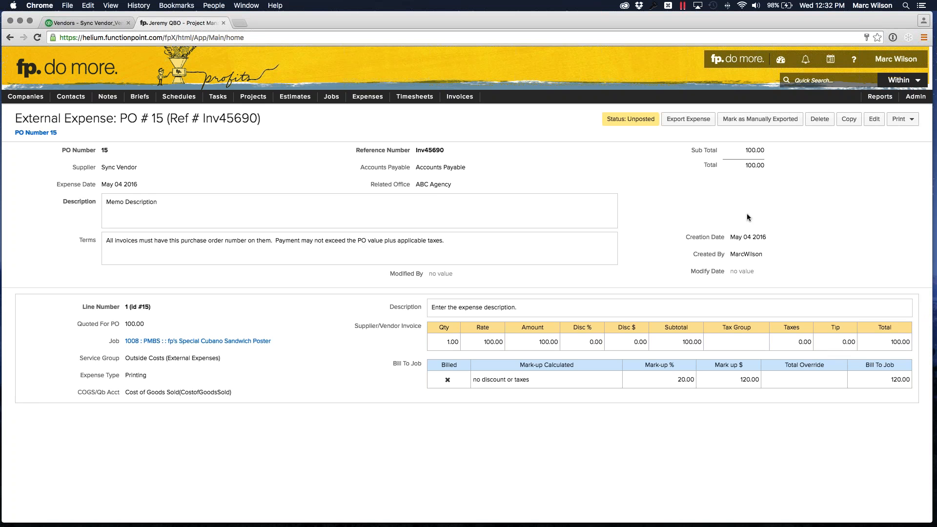
# - Export the copied expense to QuickBooks and reload Sync Vendor_Vendor's bills in QuickBooks Online
pyautogui.click(682, 123)
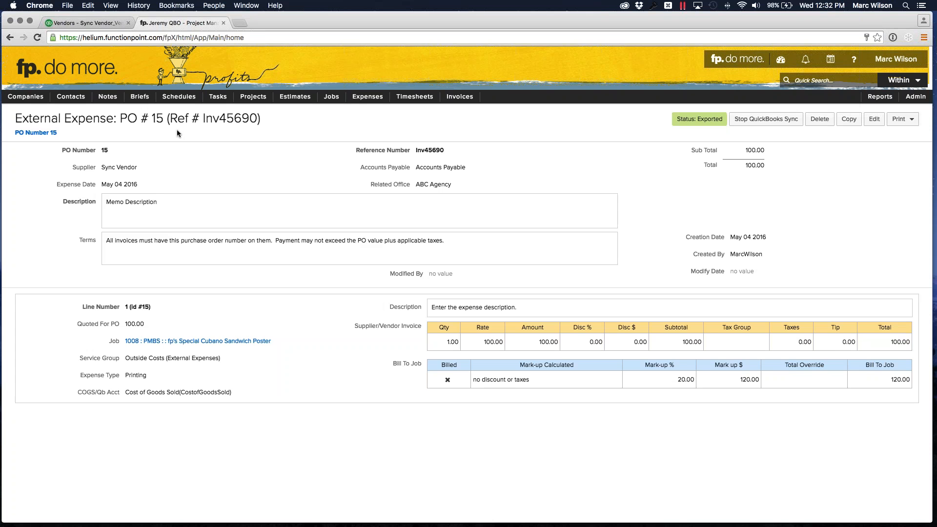
pyautogui.click(73, 22)
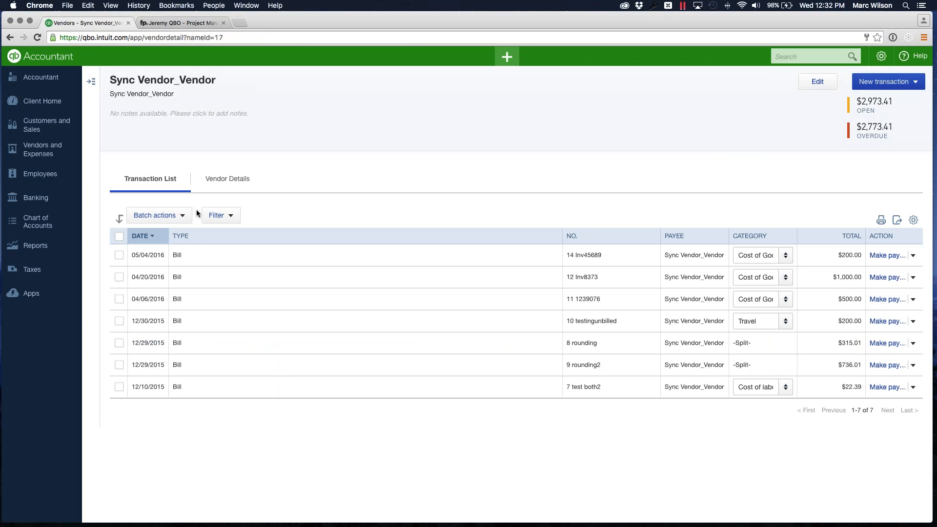
pyautogui.click(39, 153)
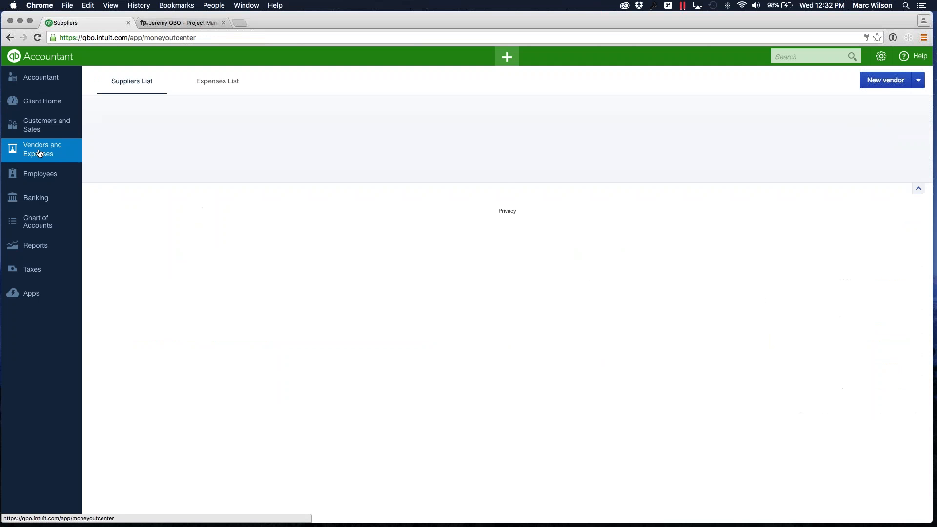
pyautogui.click(142, 394)
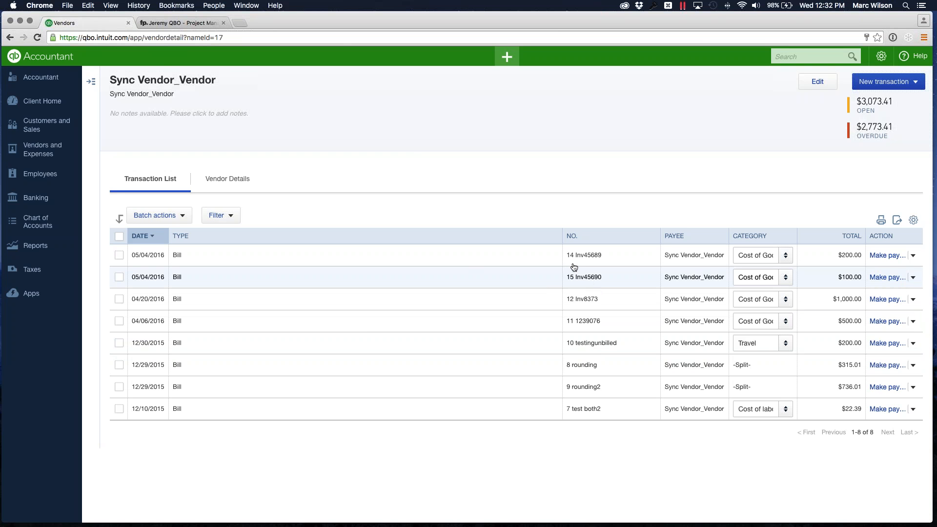
# - Switch back to Function Point and examine the copied expense's PO number and reference number
pyautogui.click(180, 22)
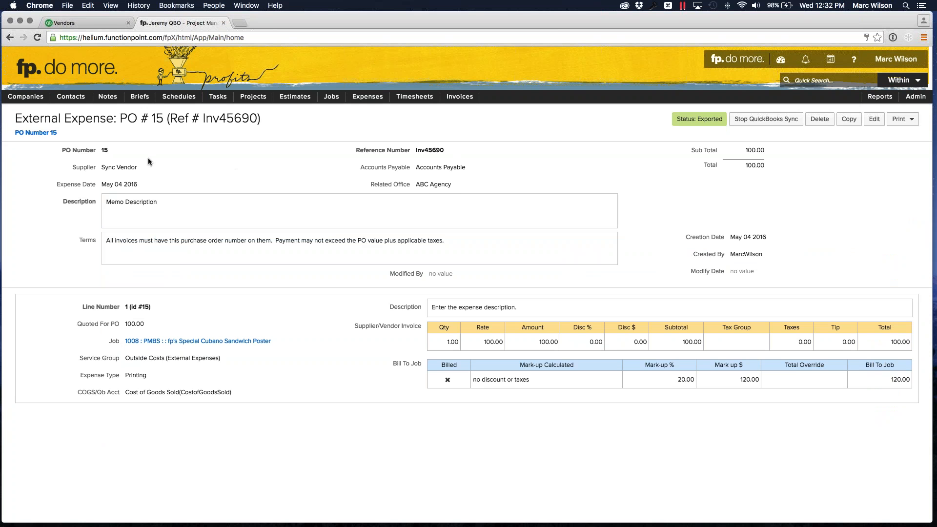
pyautogui.moveTo(101, 151); pyautogui.dragTo(108, 151)
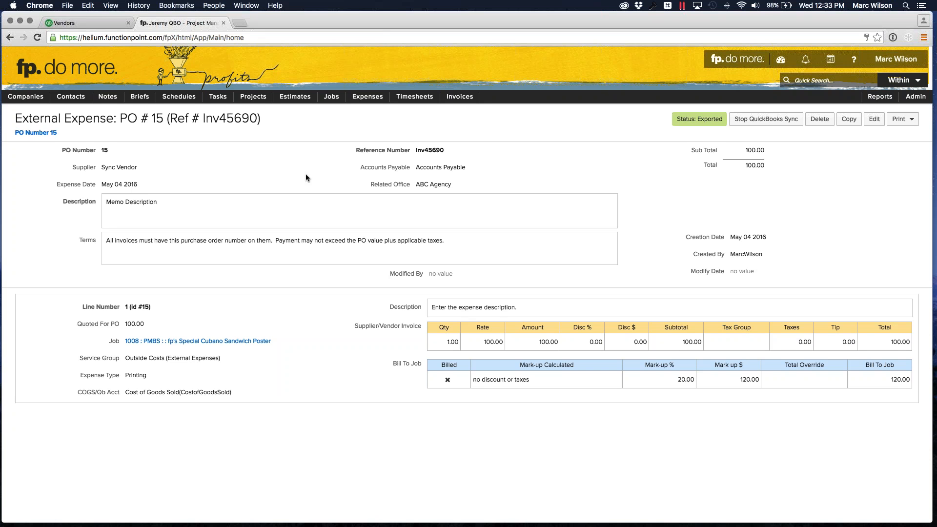
pyautogui.moveTo(420, 151); pyautogui.dragTo(440, 149)
pyautogui.click(440, 149)
pyautogui.click(447, 151)
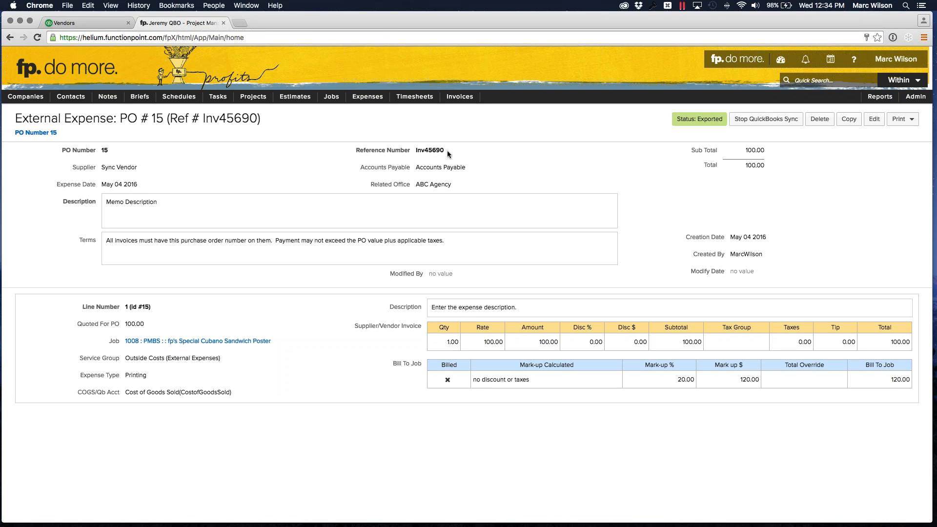
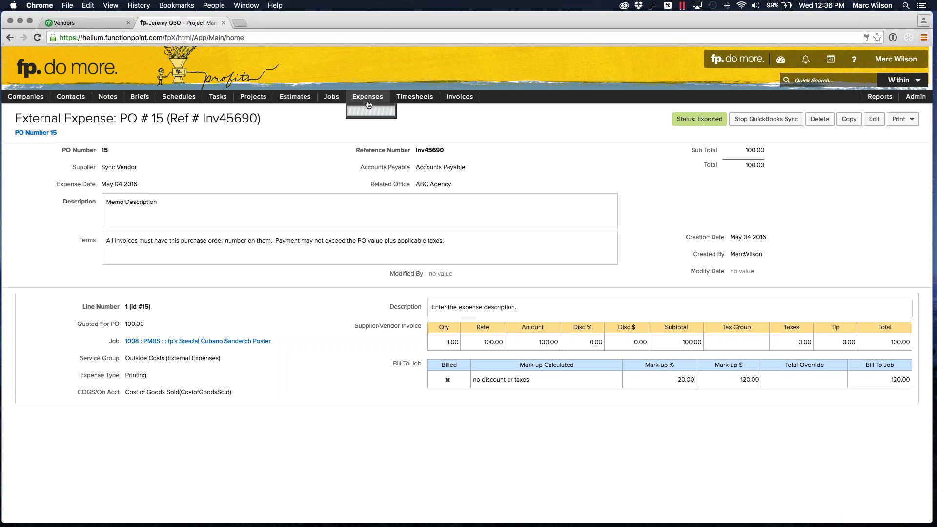
# - Start a new external expense, add a second line item, and review the header and line item fields
pyautogui.moveTo(379, 114)
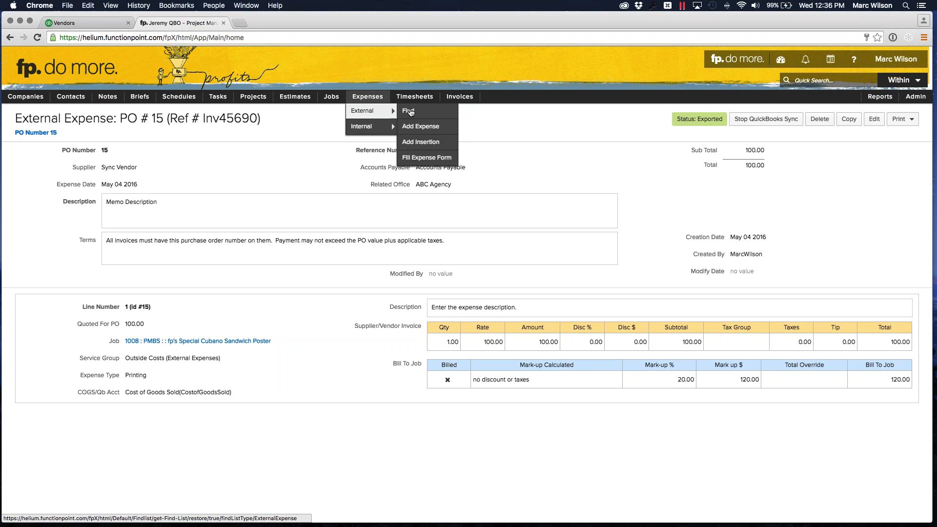
pyautogui.click(419, 127)
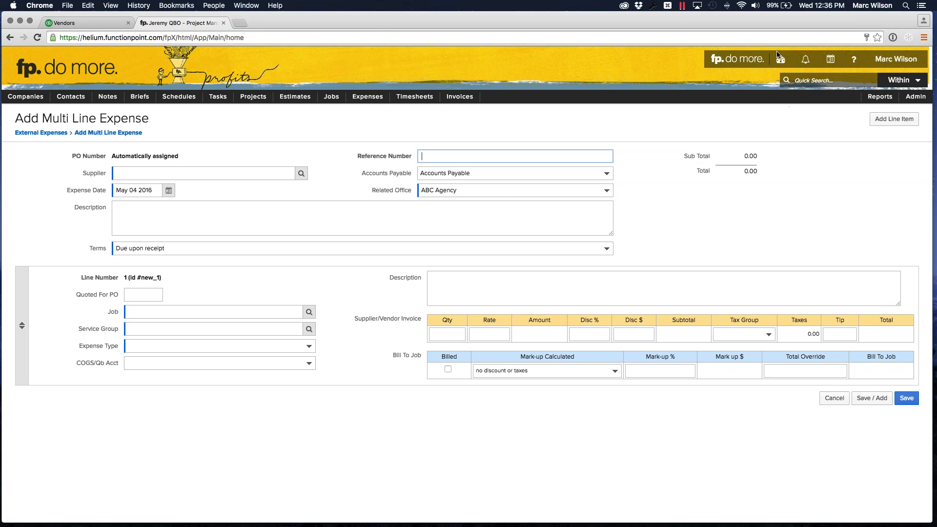
pyautogui.click(420, 131)
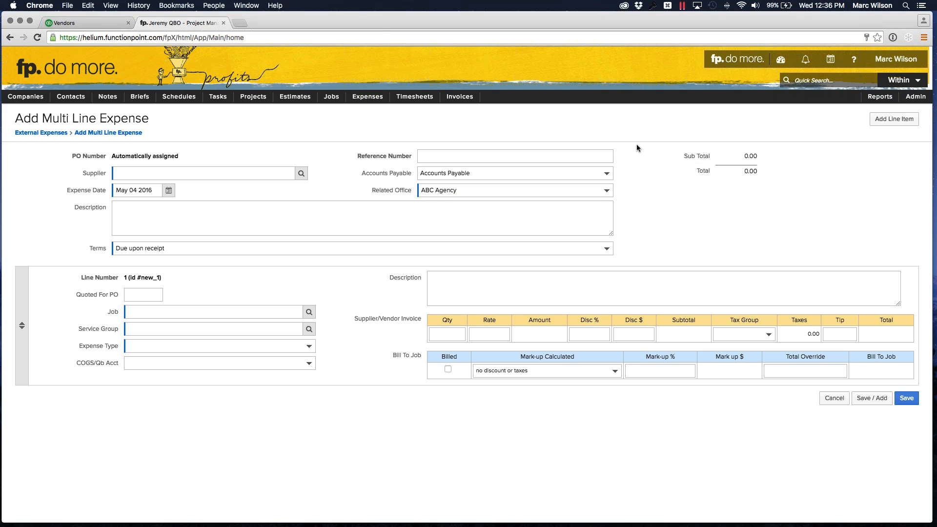
pyautogui.click(881, 120)
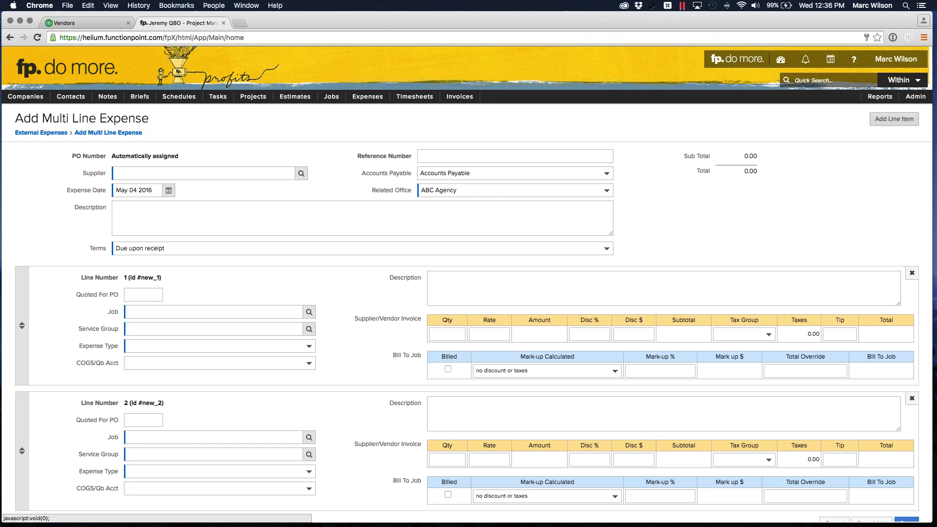
pyautogui.scroll(-1, 391, 321)
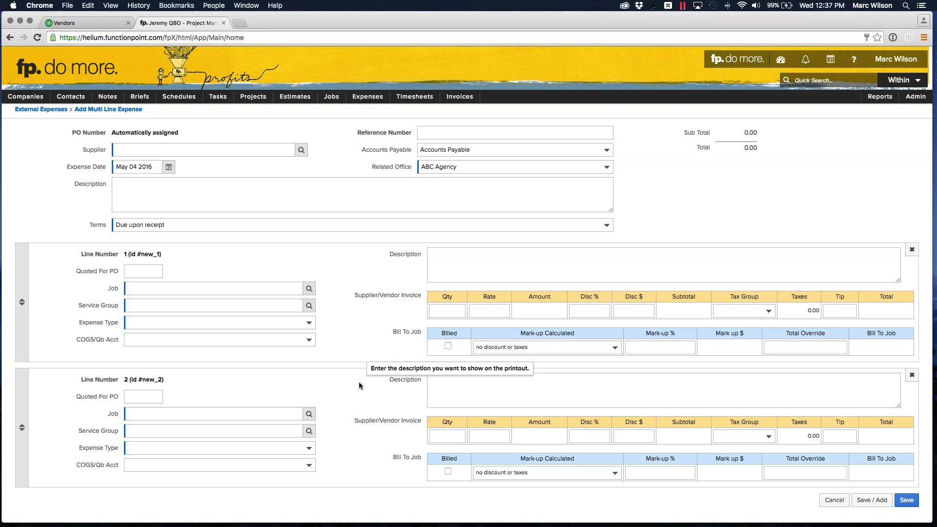
pyautogui.scroll(1, 368, 381)
pyautogui.scroll(2, 369, 385)
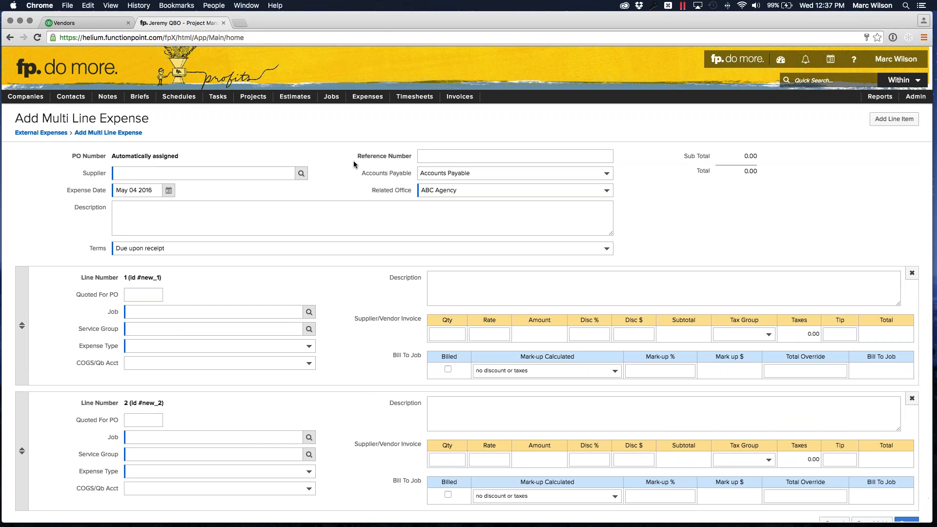
pyautogui.click(455, 156)
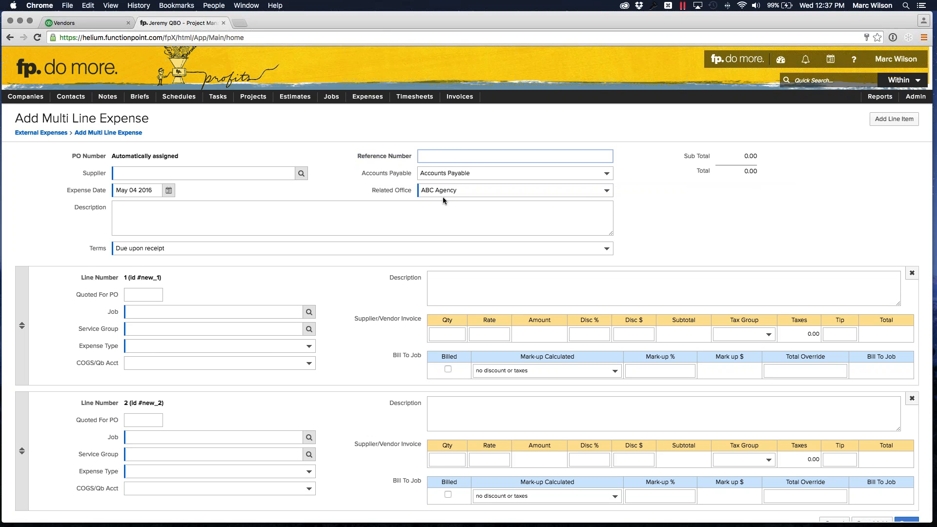
pyautogui.scroll(-1, 412, 280)
pyautogui.scroll(1, 412, 279)
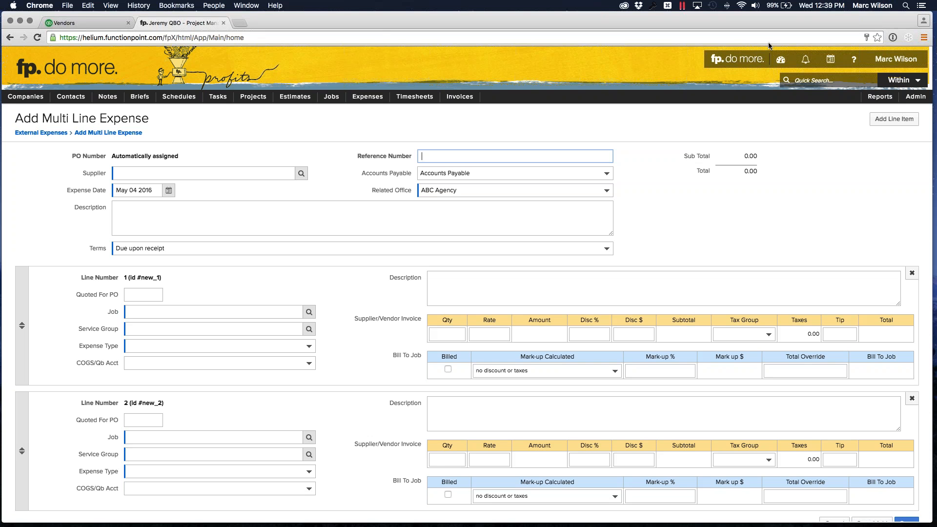
pyautogui.click(389, 126)
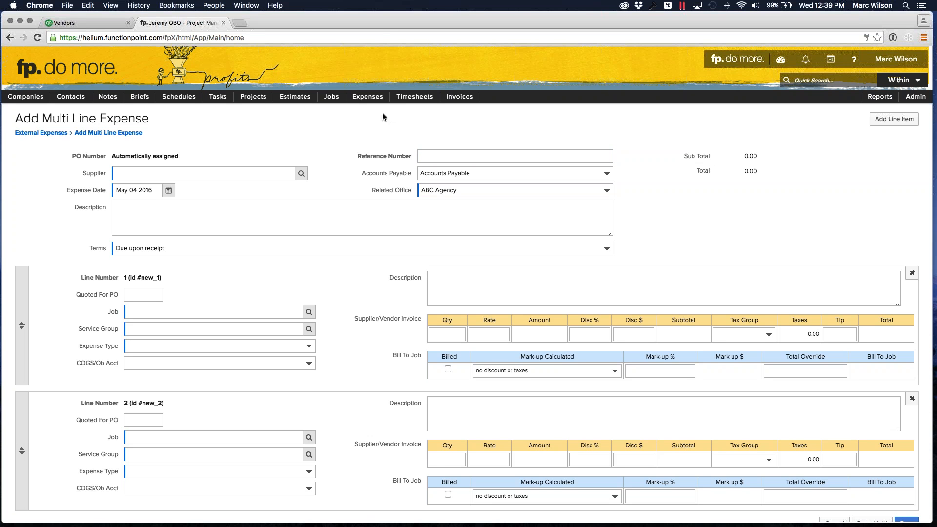
# - Search the external expenses for those with the exported status Unposted
pyautogui.moveTo(369, 102)
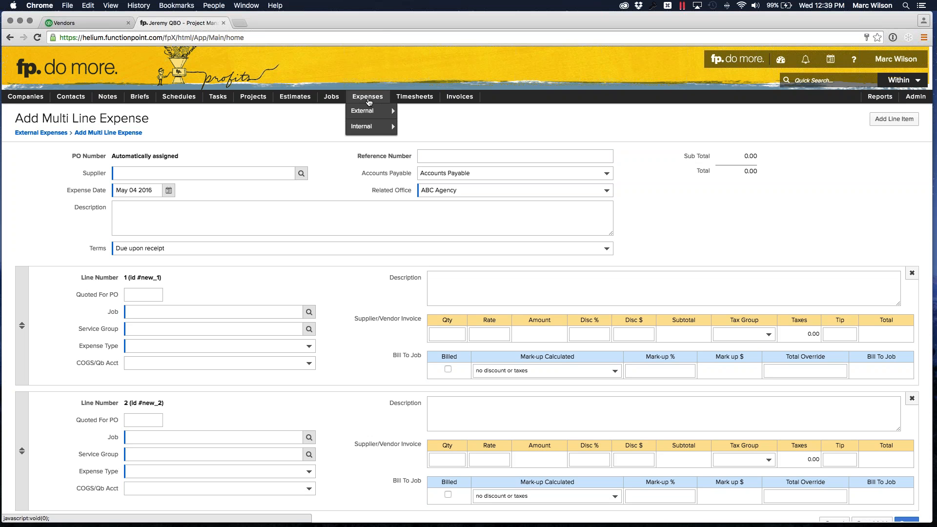
pyautogui.click(437, 117)
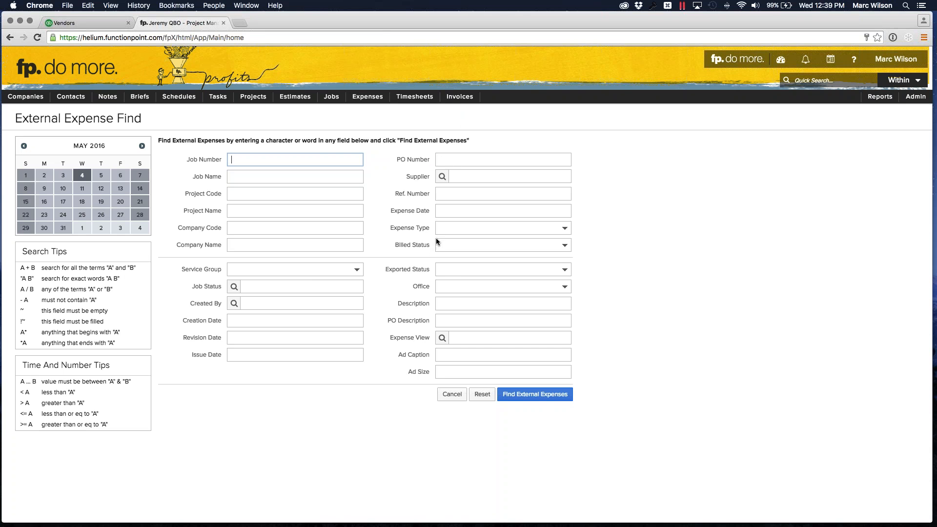
pyautogui.click(456, 273)
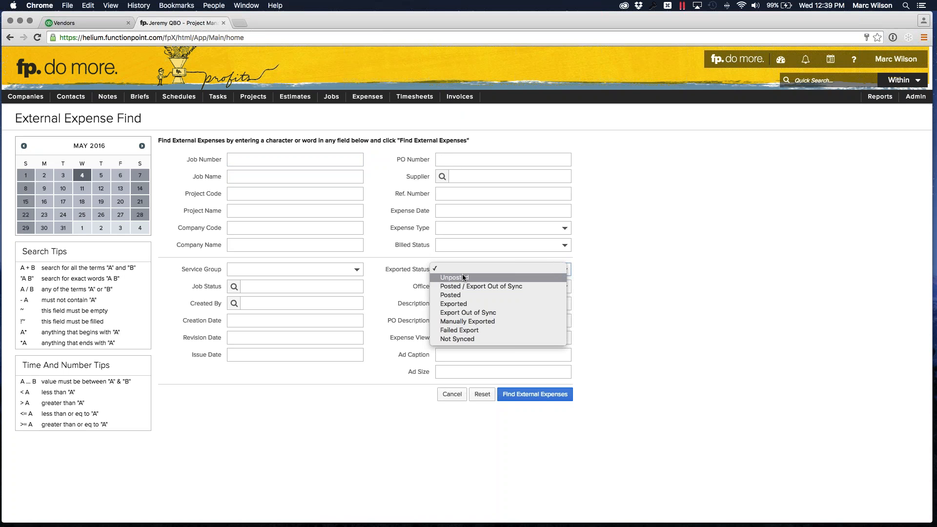
pyautogui.press('Return')
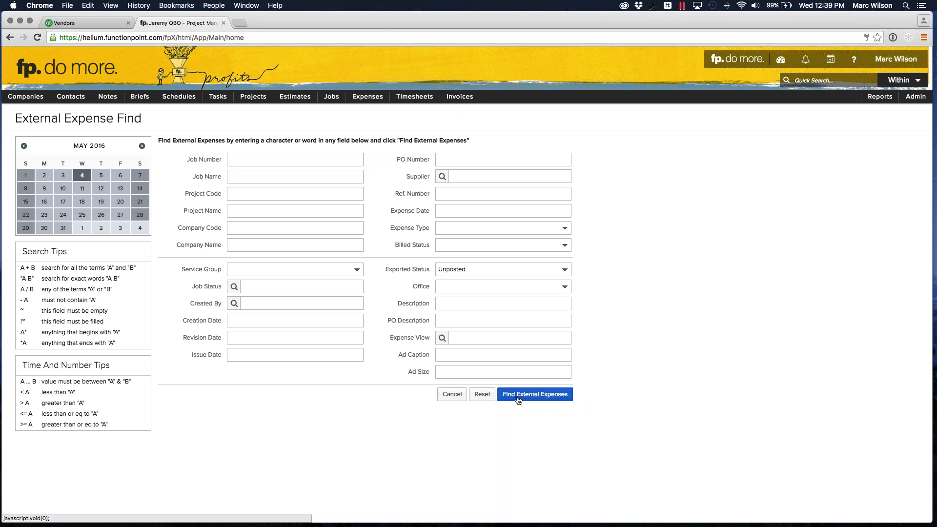
pyautogui.click(534, 400)
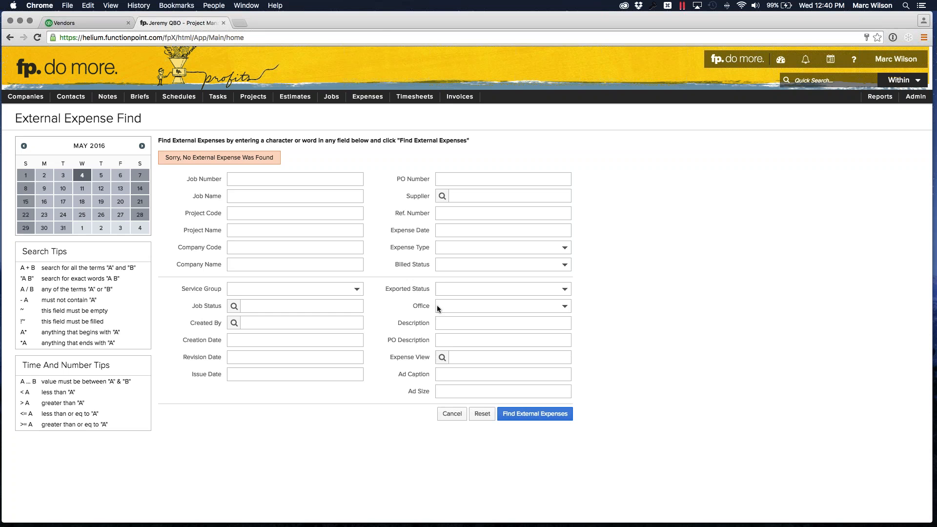
# - Set the external expense search to the exported status Exported and the expense date range to 2 weeks ago ... today
pyautogui.click(460, 289)
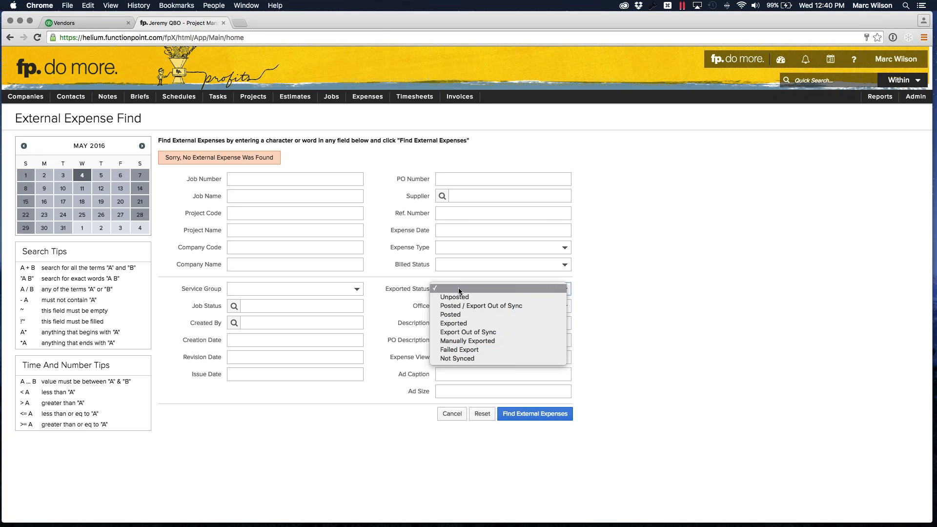
pyautogui.click(463, 323)
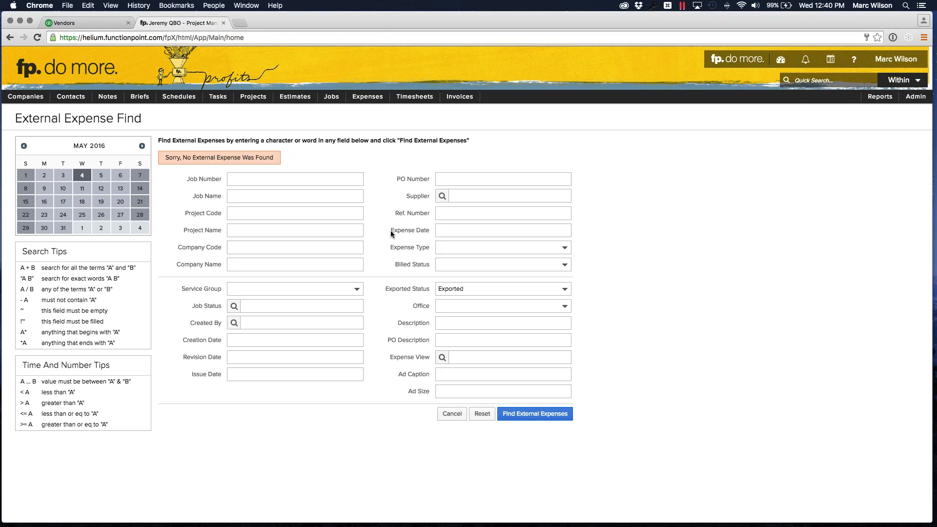
pyautogui.click(461, 230)
pyautogui.write('2 weeks ago... today')
pyautogui.click(667, 239)
# - Replace the search's expense date range with april 1 ... may 4
pyautogui.click(536, 230)
pyautogui.moveTo(520, 231); pyautogui.dragTo(431, 231)
pyautogui.write('a')
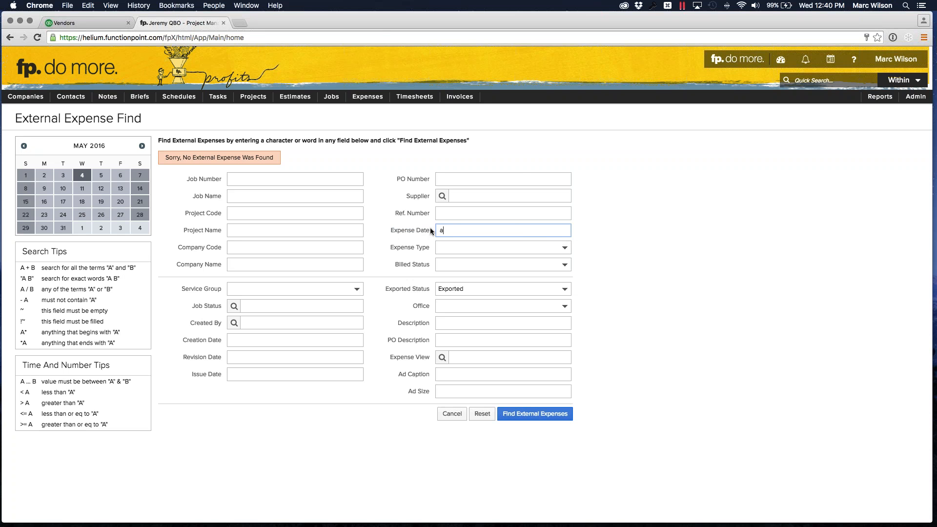
pyautogui.write('pril 1... may 4')
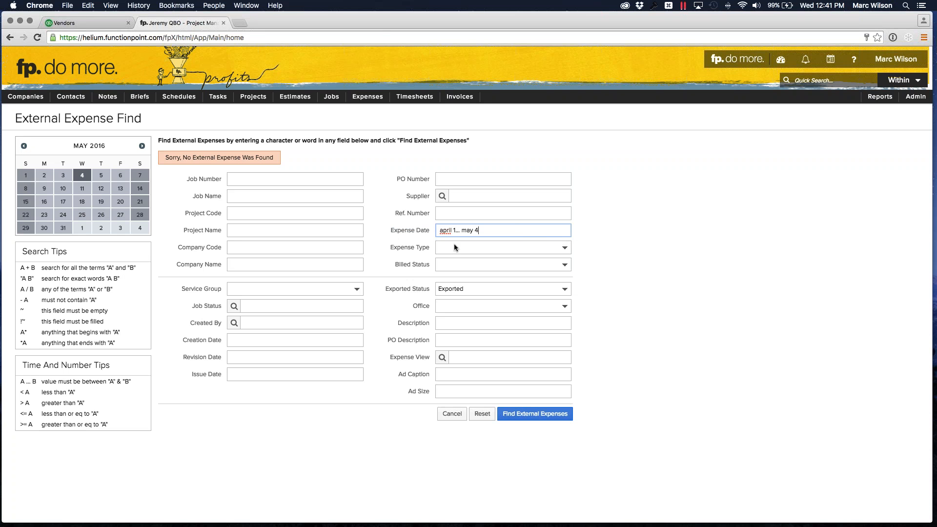
pyautogui.click(684, 200)
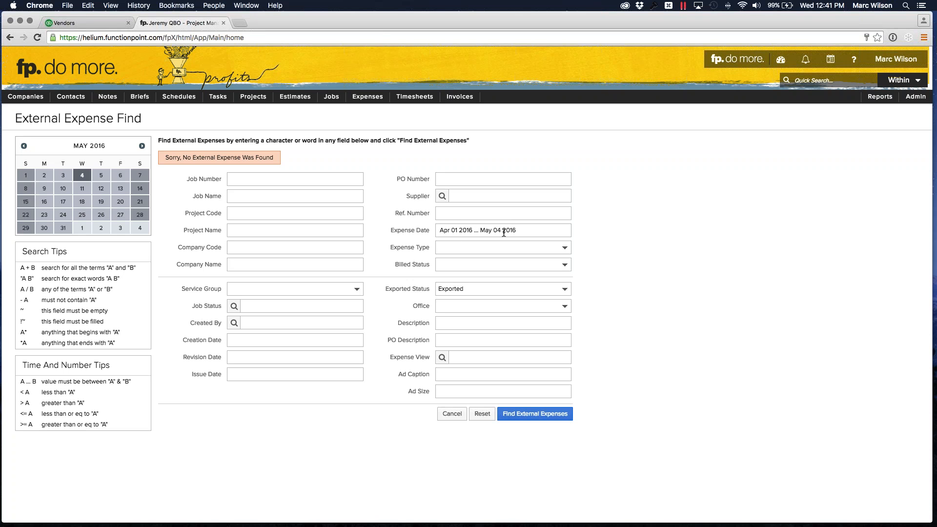
# - Clear the expense date range and search for all exported external expenses
pyautogui.moveTo(504, 232); pyautogui.dragTo(408, 230)
pyautogui.press('BackSpace')
pyautogui.click(724, 231)
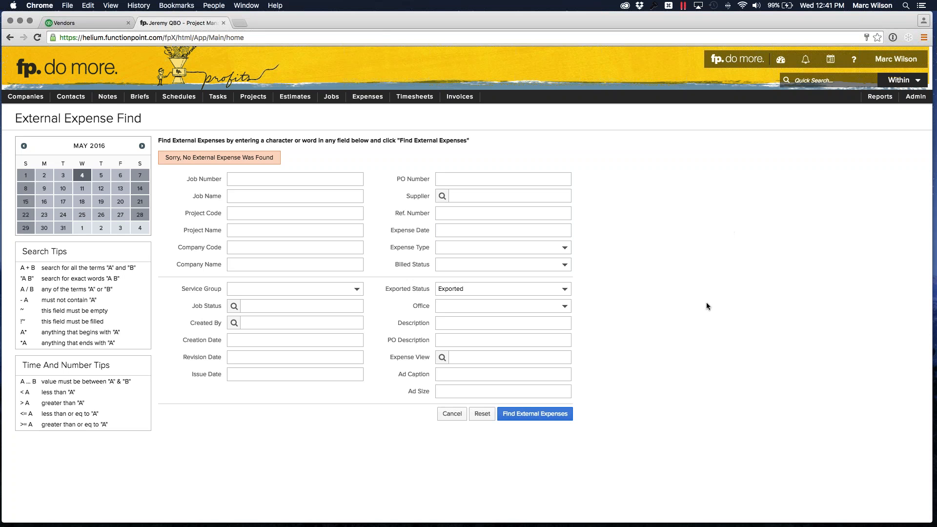
pyautogui.click(526, 418)
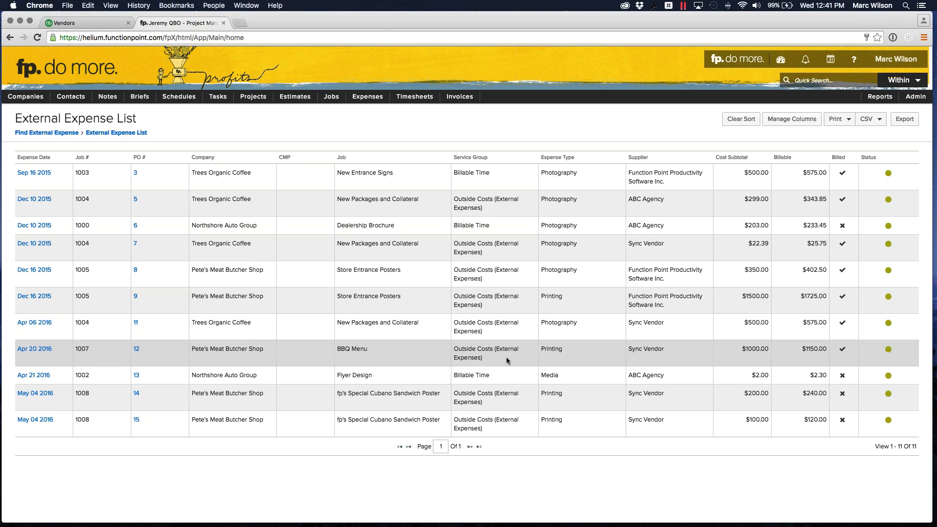
# - Remove the Service Group and CMP columns from the expense list's column setup and add Invoice Amount and Invoice Date
pyautogui.moveTo(745, 172); pyautogui.dragTo(825, 174)
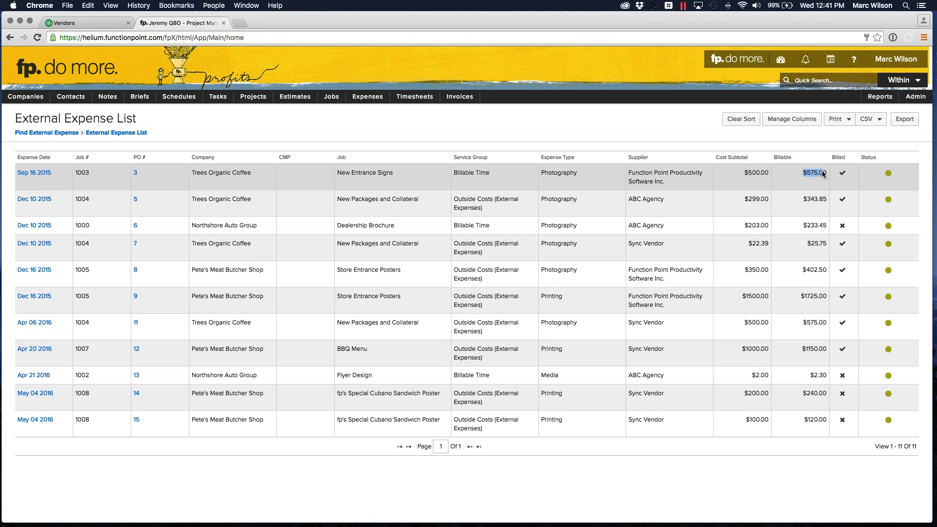
pyautogui.click(823, 175)
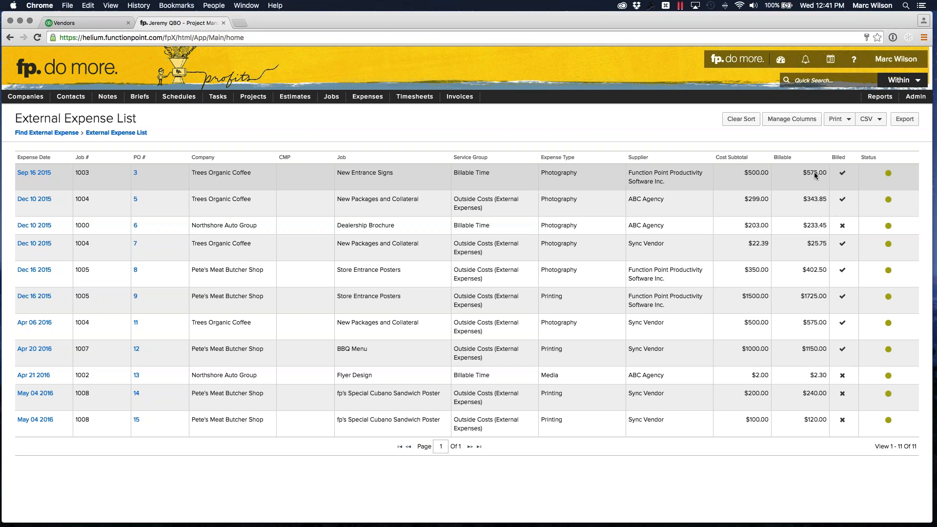
pyautogui.click(792, 119)
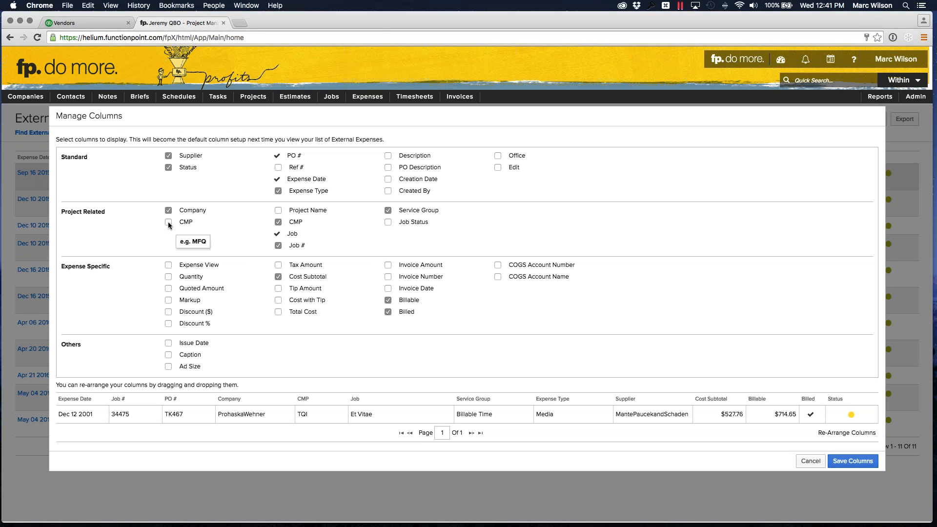
pyautogui.click(388, 211)
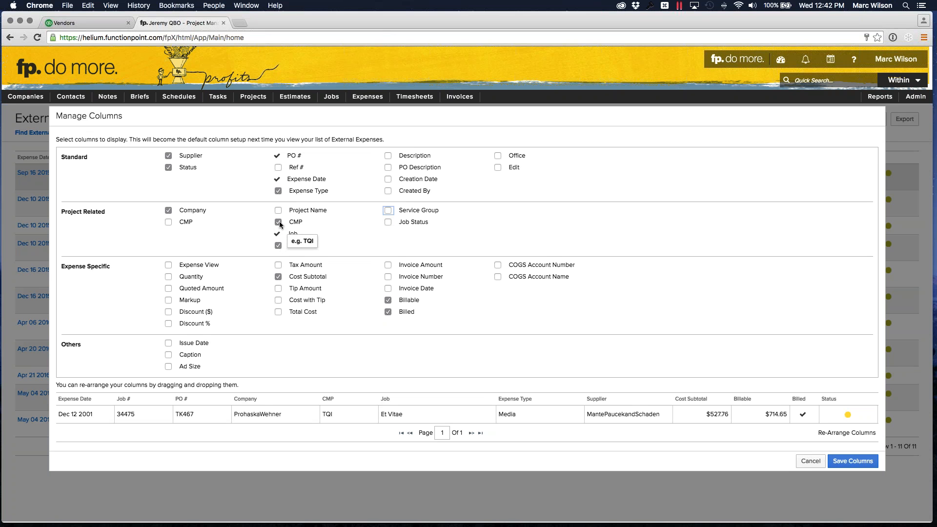
pyautogui.click(279, 223)
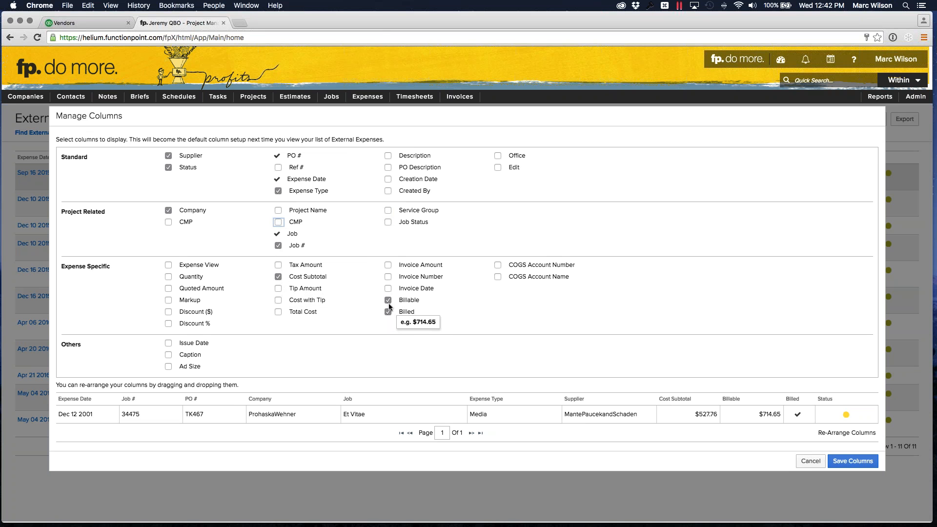
pyautogui.click(388, 266)
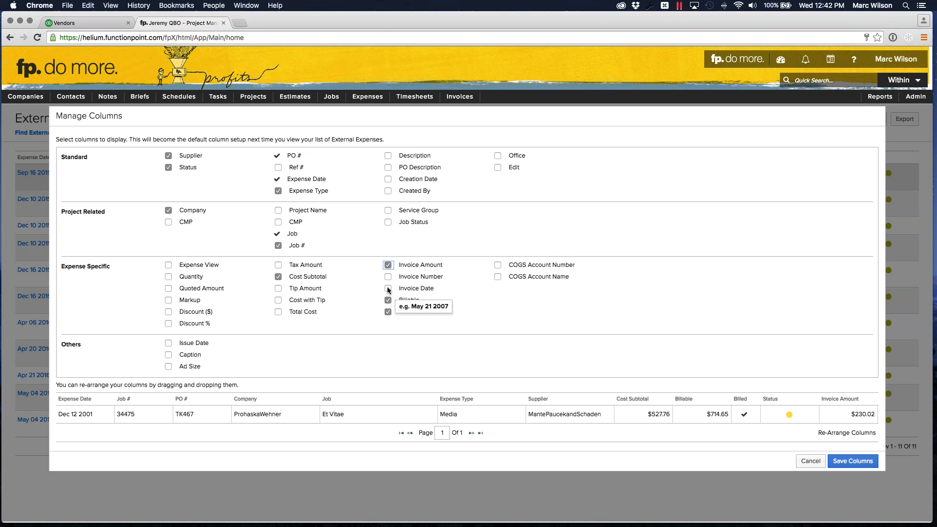
pyautogui.click(388, 289)
pyautogui.click(388, 289)
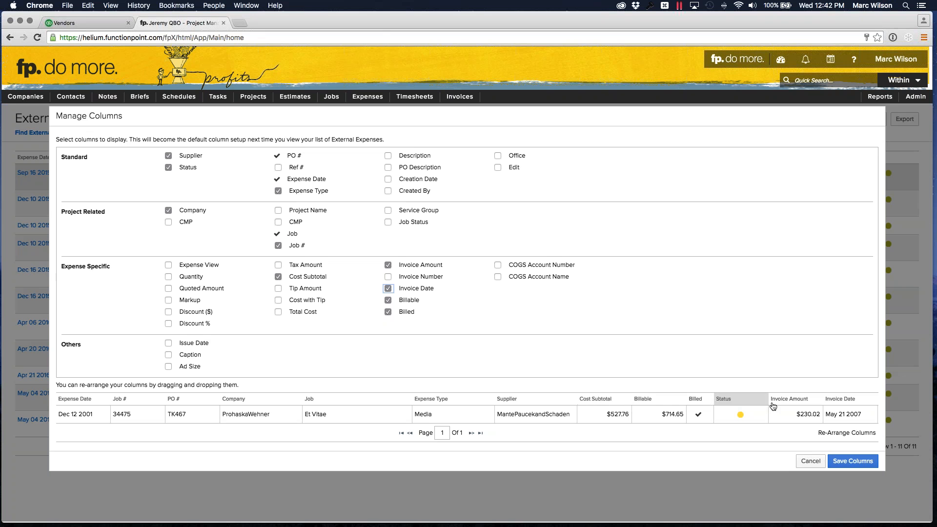
# - Move the Invoice Amount and Invoice Date columns ahead of Status and save the column setup
pyautogui.moveTo(786, 405); pyautogui.dragTo(713, 405)
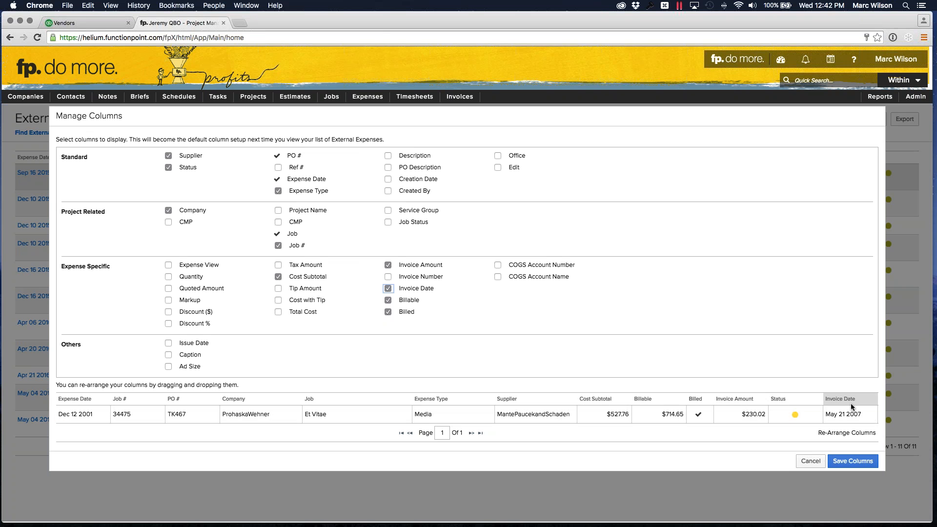
pyautogui.moveTo(854, 408); pyautogui.dragTo(821, 409)
pyautogui.click(852, 462)
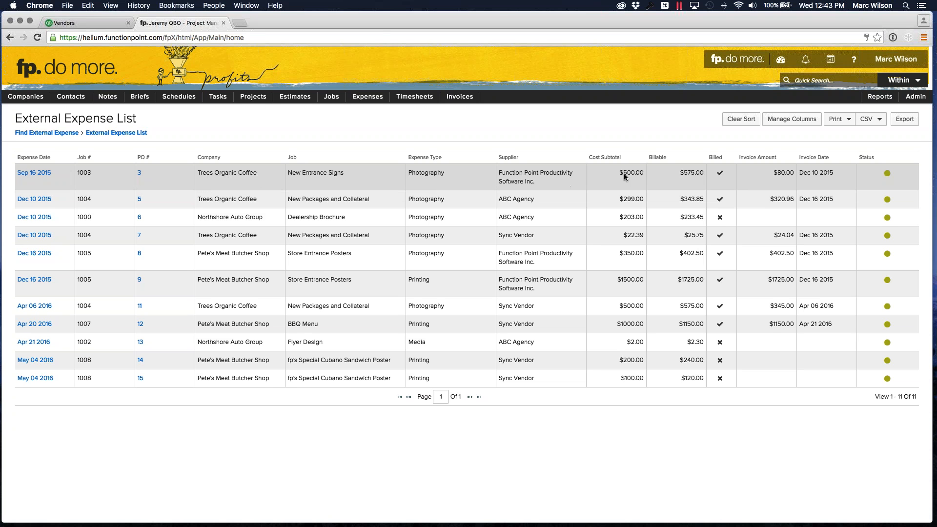
# - Examine the New Entrance Signs expense's billable amount, billed mark, invoice amount, invoice date and status
pyautogui.moveTo(681, 176); pyautogui.dragTo(703, 177)
pyautogui.click(711, 178)
pyautogui.moveTo(789, 174); pyautogui.dragTo(790, 175)
pyautogui.click(802, 174)
pyautogui.moveTo(887, 175)
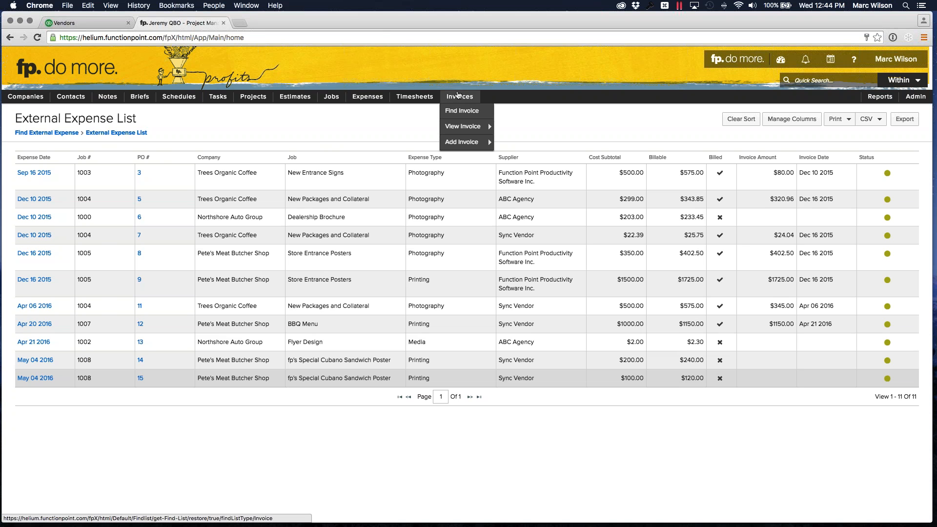
# - Search for invoices with Exported status and an invoice date from 1 month ago to today
pyautogui.click(461, 112)
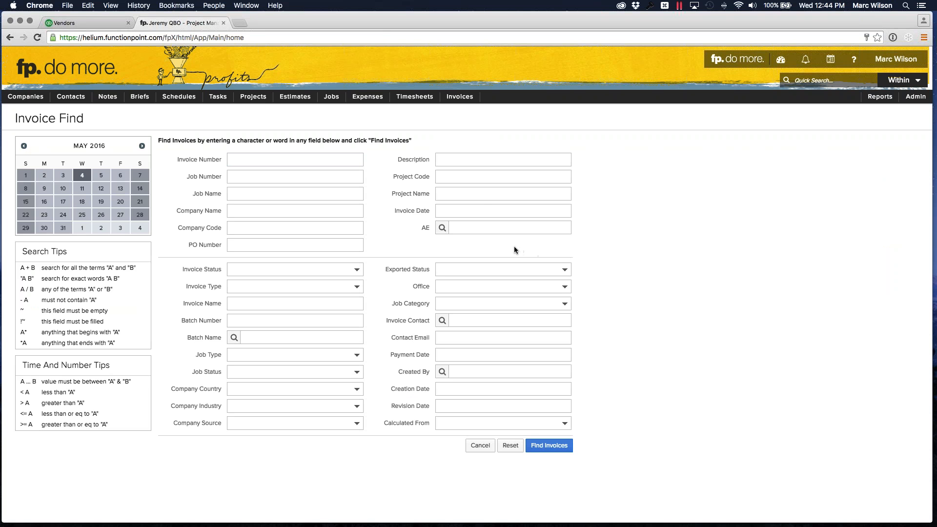
pyautogui.click(483, 212)
pyautogui.write('1 month ago... today')
pyautogui.click(658, 217)
pyautogui.click(469, 269)
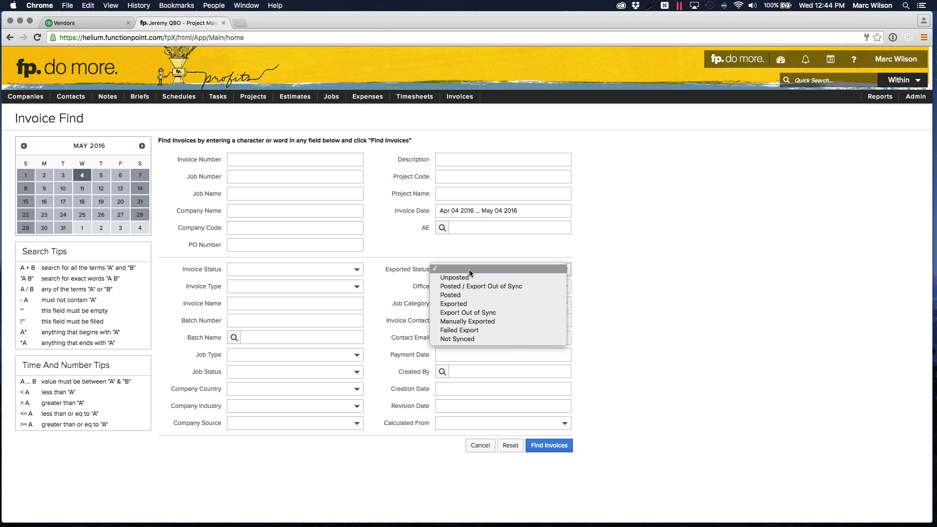
pyautogui.click(493, 303)
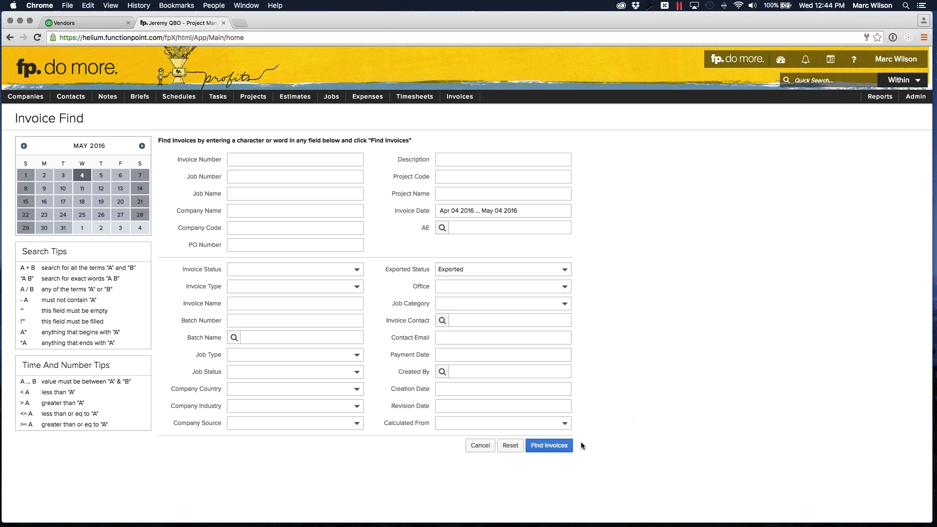
pyautogui.click(547, 445)
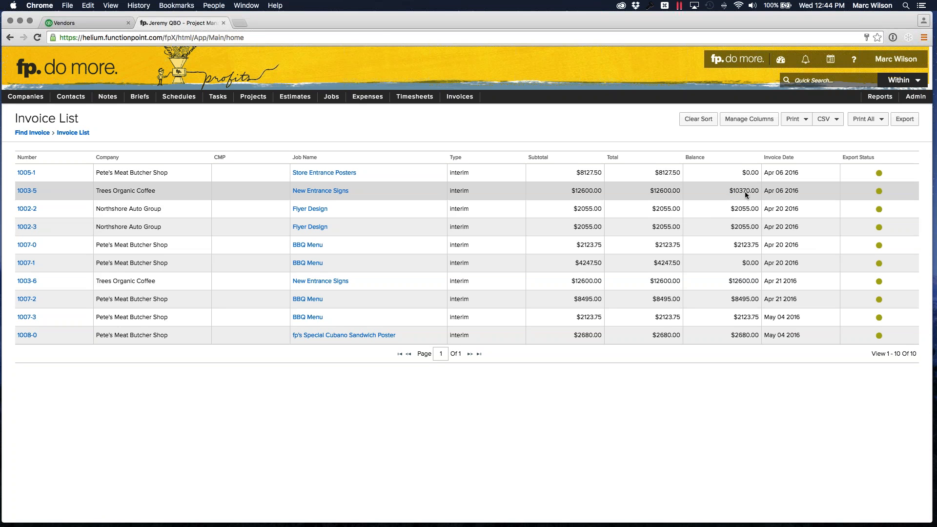
# - Compare the balances of the exported invoices, including 1003-5, 1007-1 and 1005-1, to see which have been paid
pyautogui.doubleClick(740, 209)
pyautogui.doubleClick(751, 245)
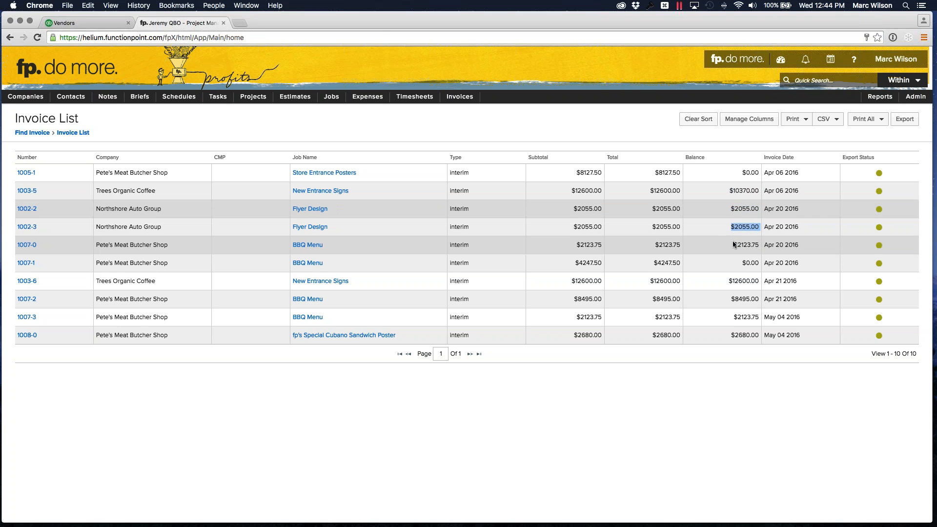
pyautogui.click(753, 265)
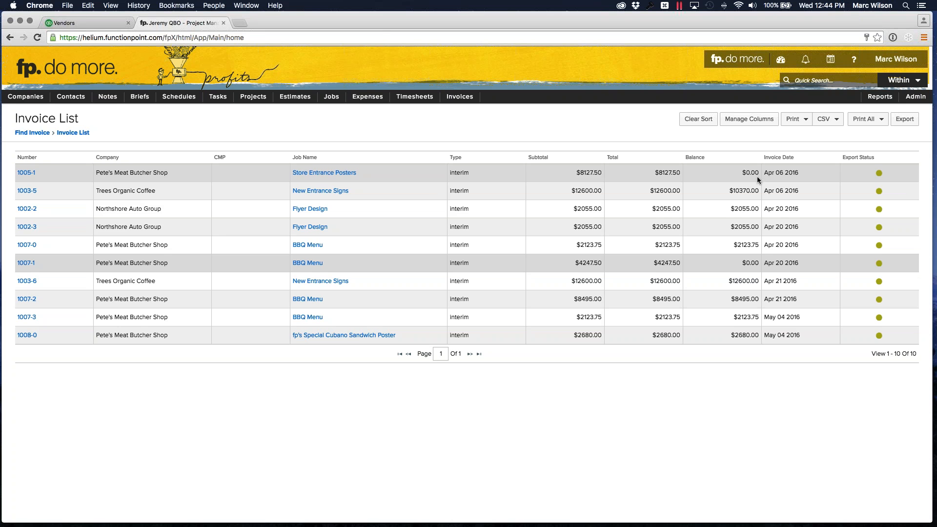
pyautogui.click(733, 191)
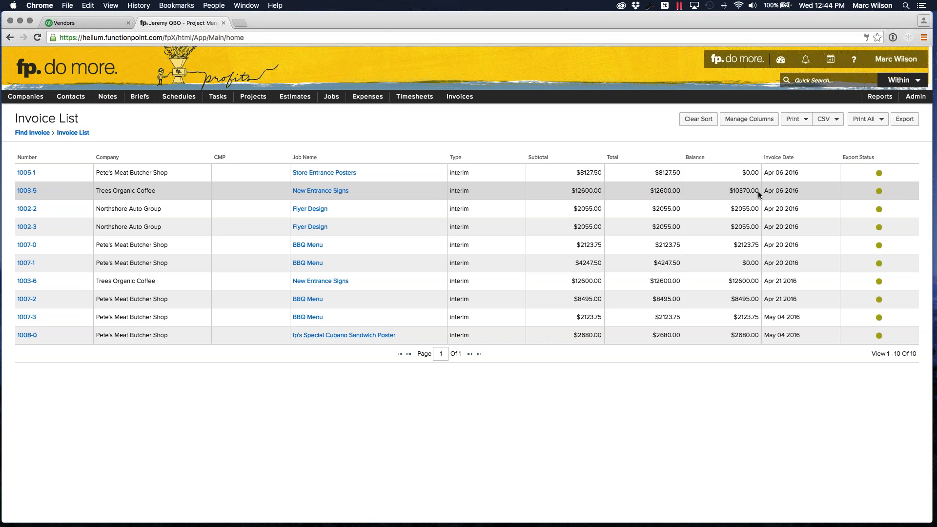
# - Add Int Serv Total, Int Exp Total, Ext Exp Total and Calculated From to the invoice list's column setup
pyautogui.click(749, 119)
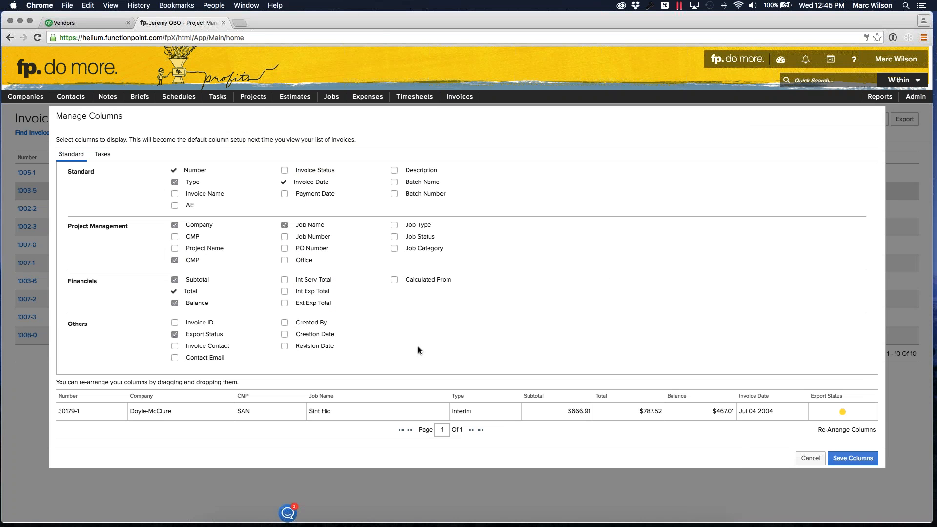
pyautogui.moveTo(341, 526)
pyautogui.rightClick(289, 509)
pyautogui.click(293, 470)
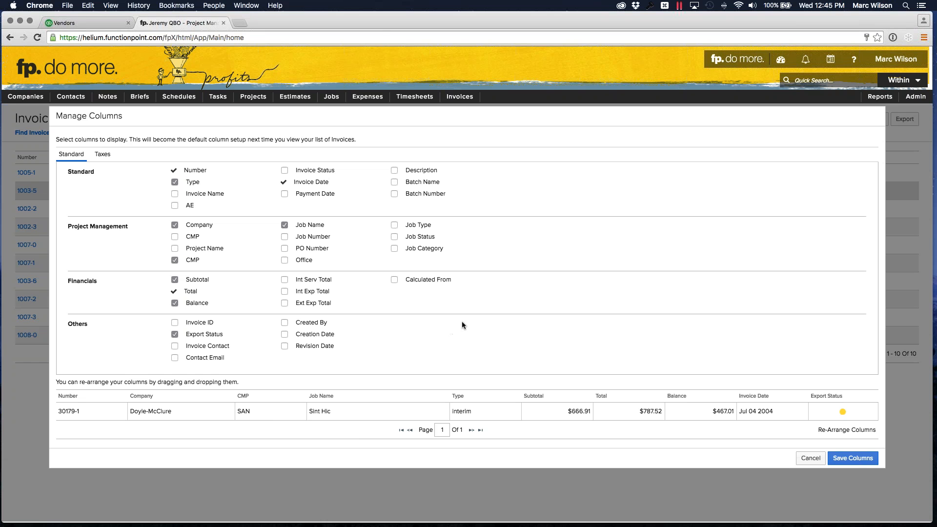
pyautogui.click(284, 279)
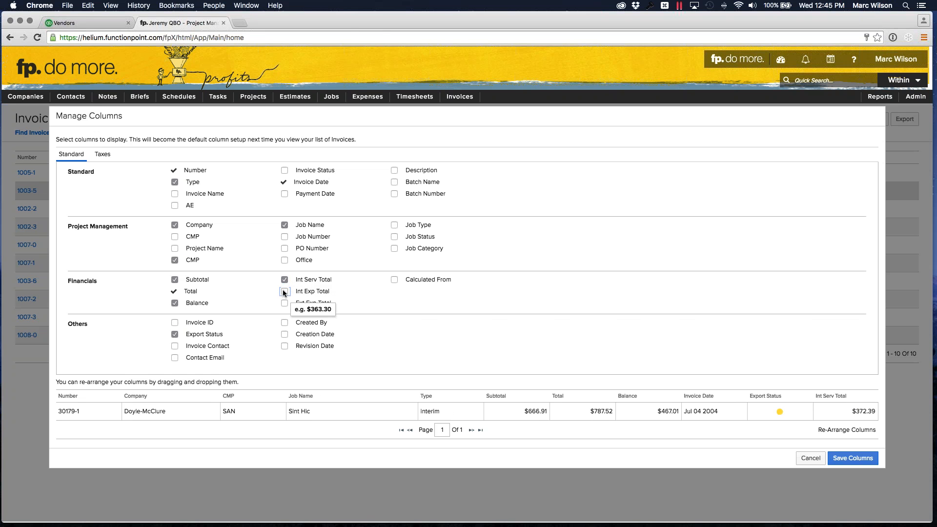
pyautogui.click(284, 291)
pyautogui.click(284, 303)
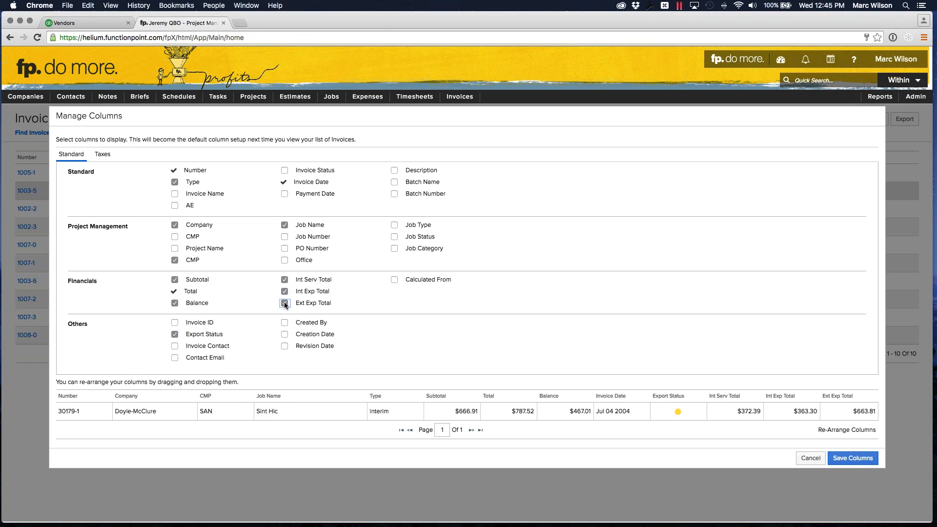
pyautogui.click(395, 280)
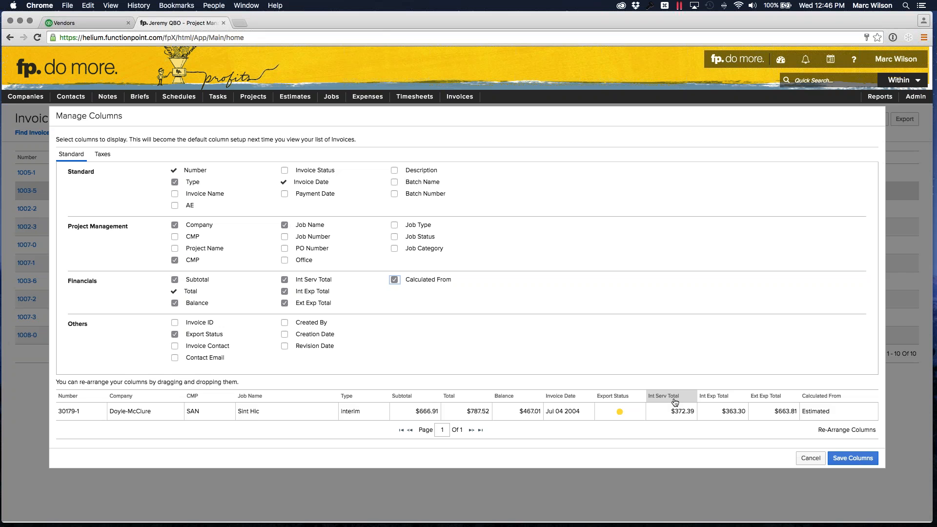
# - Move Int Serv Total, Int Exp Total and Ext Exp Total between Subtotal and Total, and save the column setup
pyautogui.moveTo(675, 402); pyautogui.dragTo(458, 404)
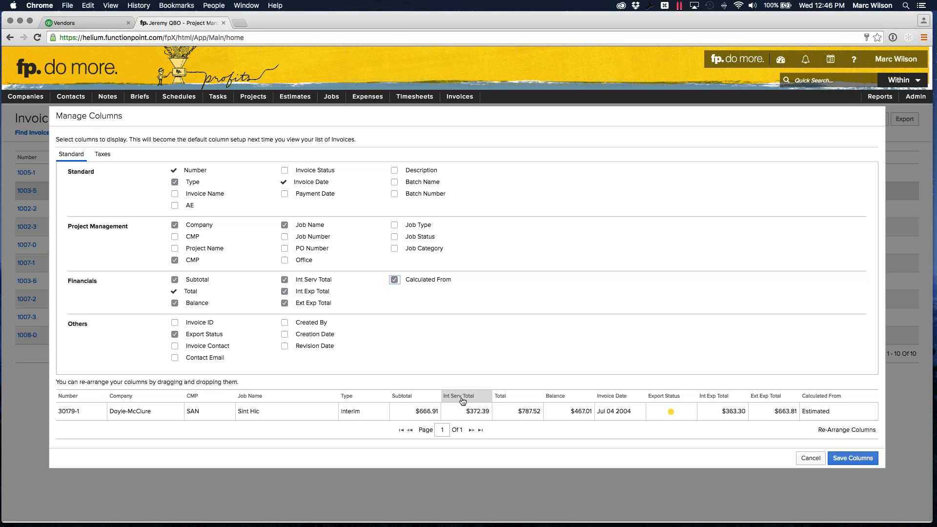
pyautogui.moveTo(719, 400); pyautogui.dragTo(505, 407)
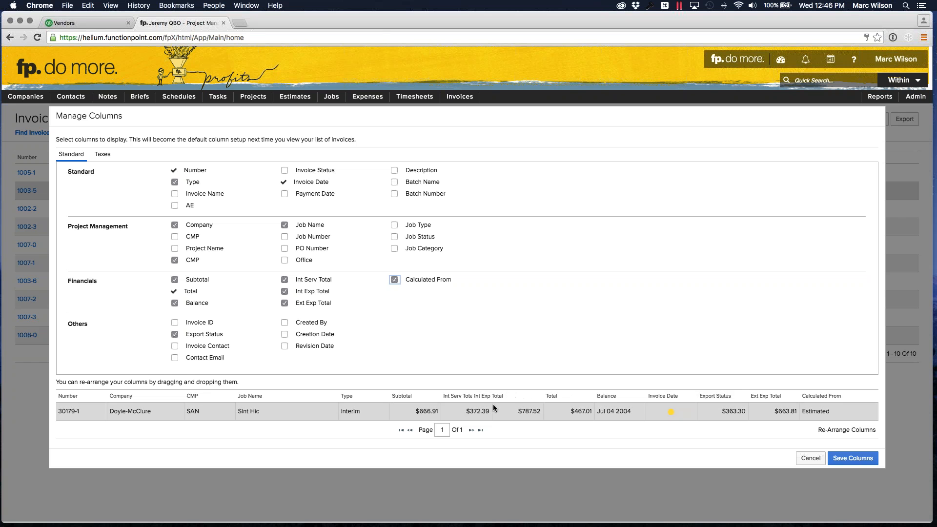
pyautogui.moveTo(776, 399); pyautogui.dragTo(572, 404)
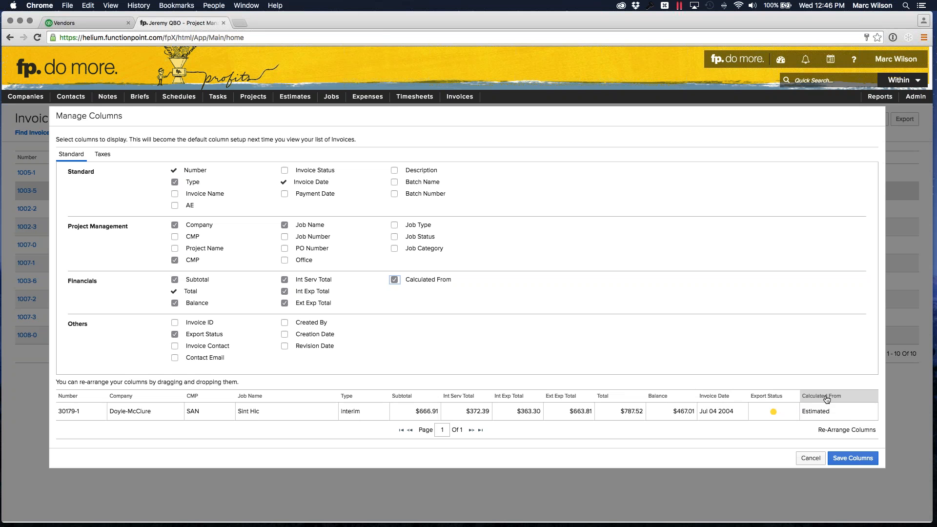
pyautogui.click(853, 458)
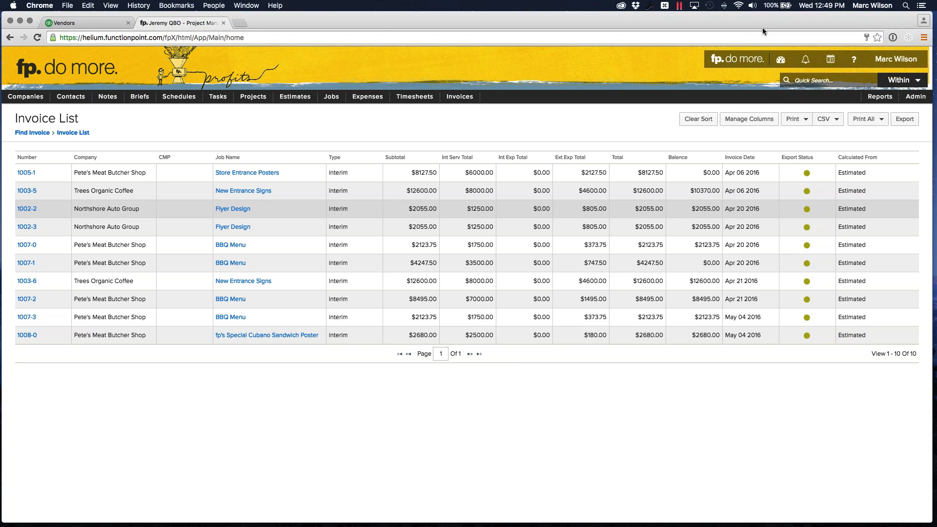
# - Open the QuickBooks integration setup and review how internal services map to QuickBooks income items
pyautogui.click(915, 96)
pyautogui.moveTo(854, 157)
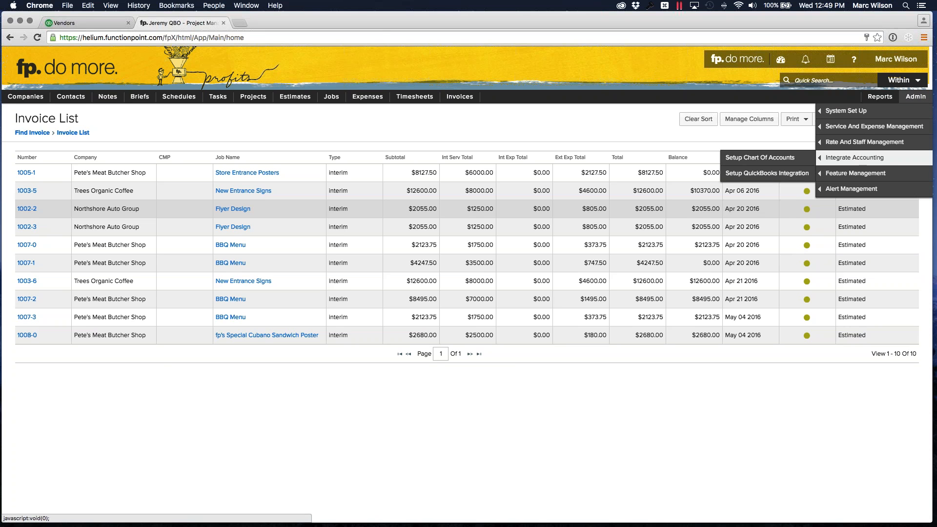
pyautogui.click(783, 177)
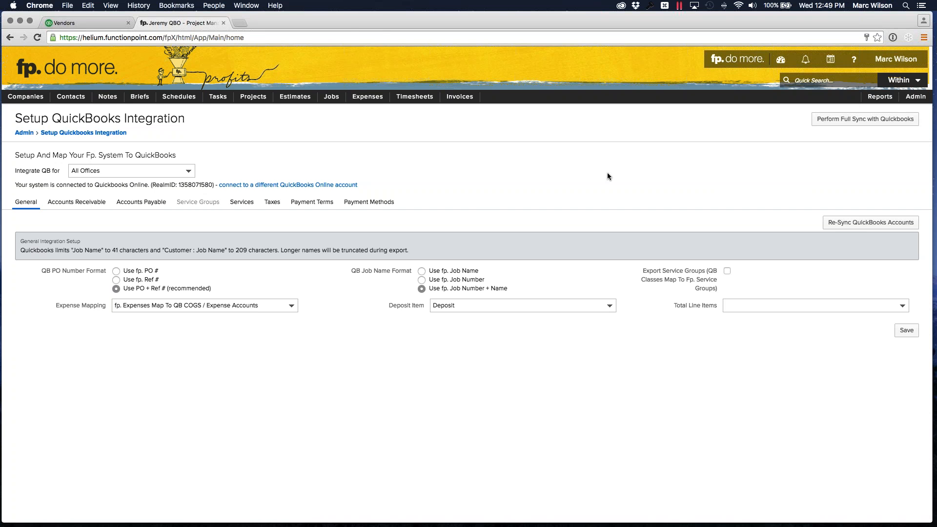
pyautogui.click(241, 204)
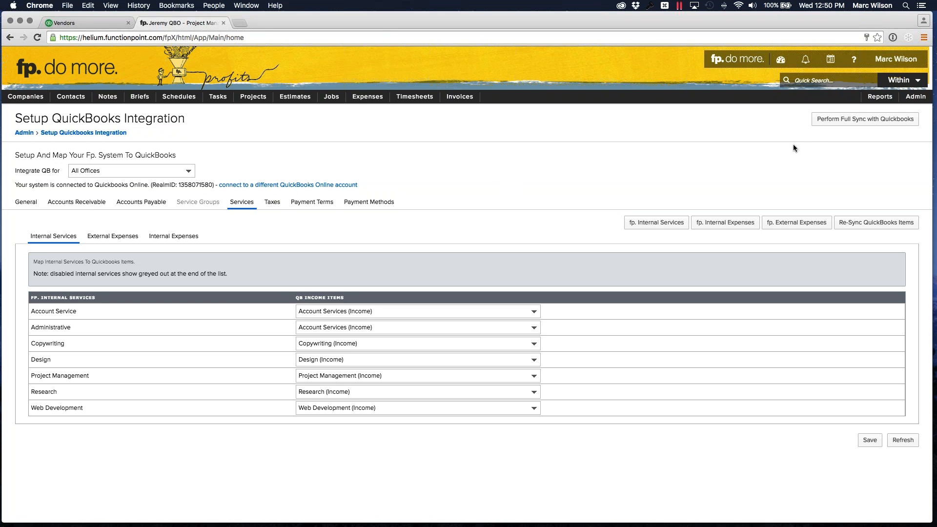
pyautogui.click(854, 59)
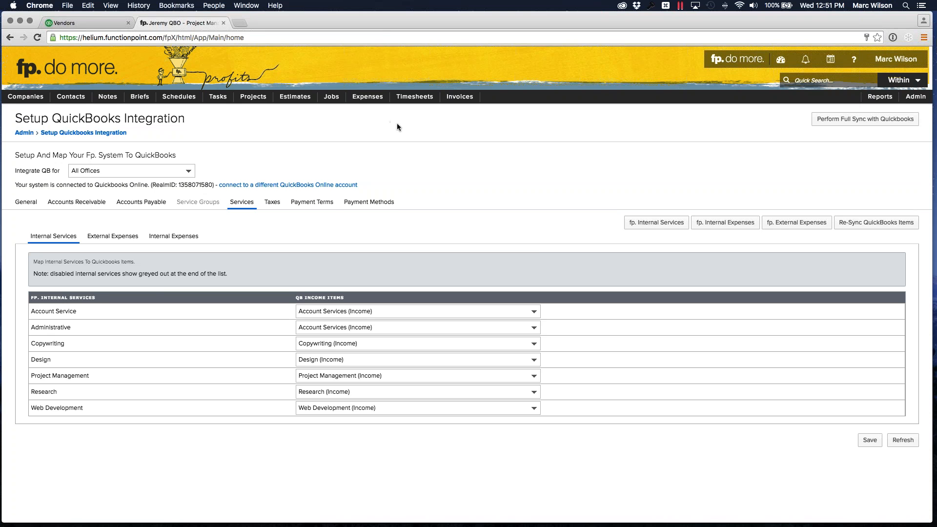
# - Open the details of invoice 1008-0 for Pete's Meat Butcher Shop
pyautogui.moveTo(460, 97)
pyautogui.moveTo(464, 126)
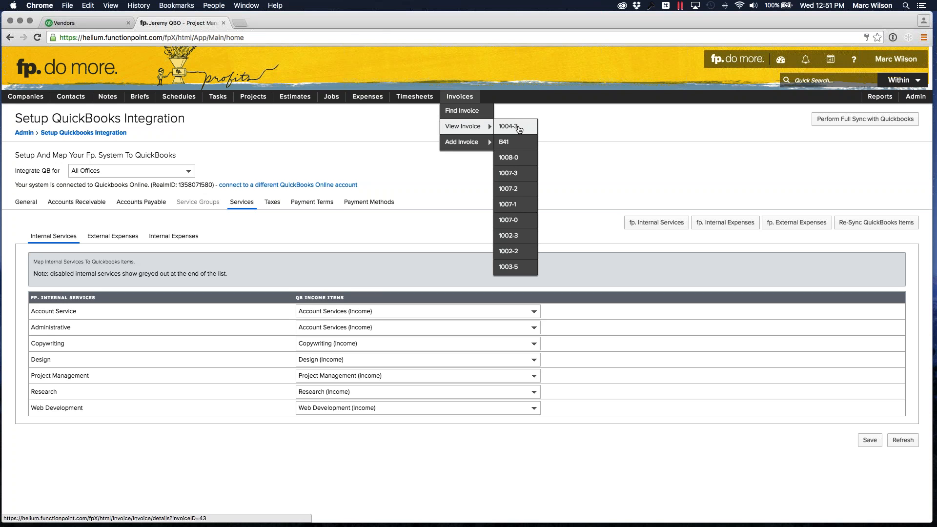
pyautogui.click(516, 159)
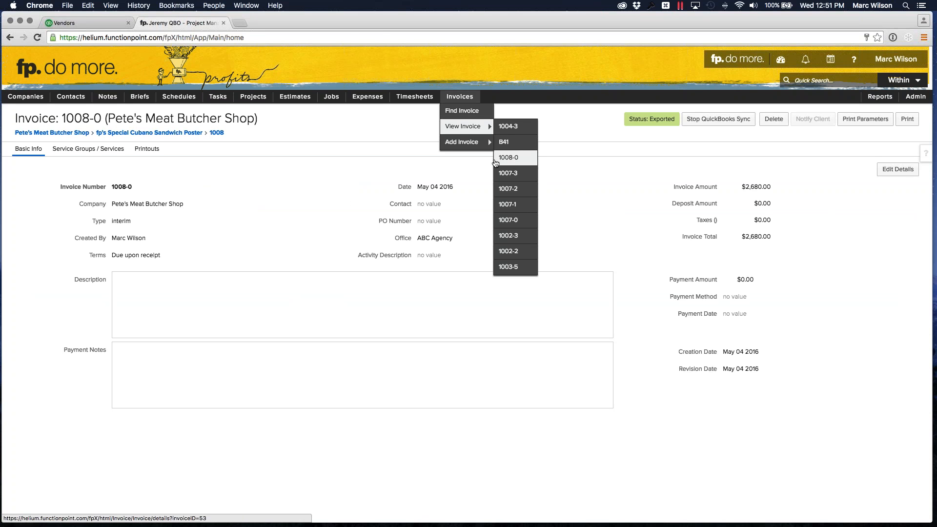
pyautogui.click(507, 162)
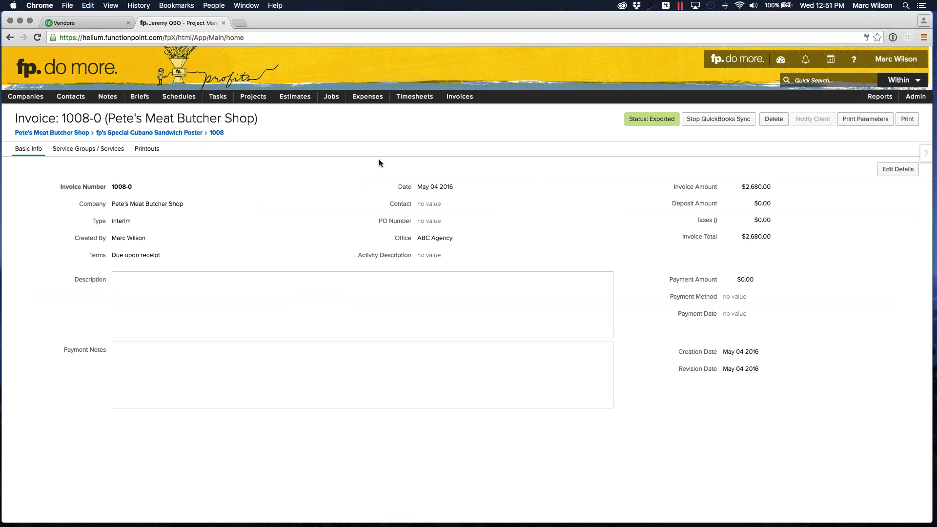
# - Switch to QuickBooks Online and open the Pete's Meat Butcher Shop customer's transaction list
pyautogui.click(92, 23)
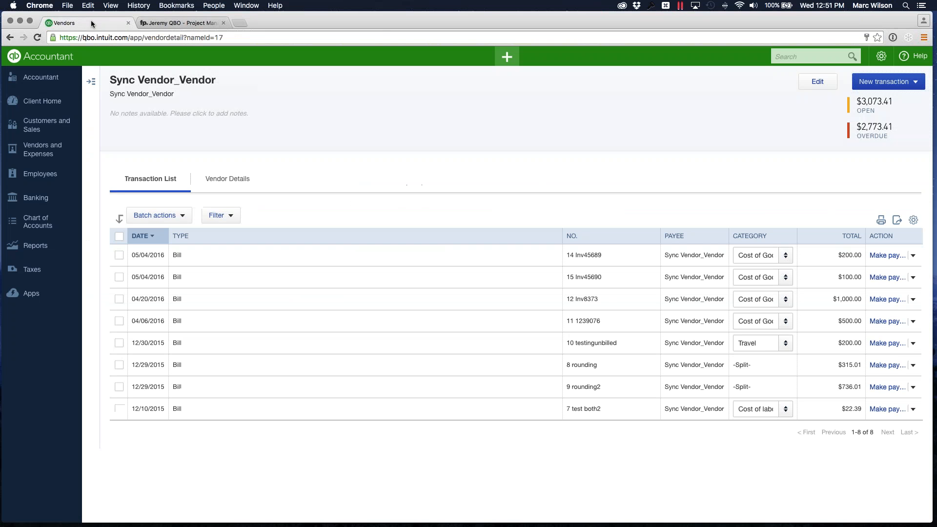
pyautogui.click(37, 128)
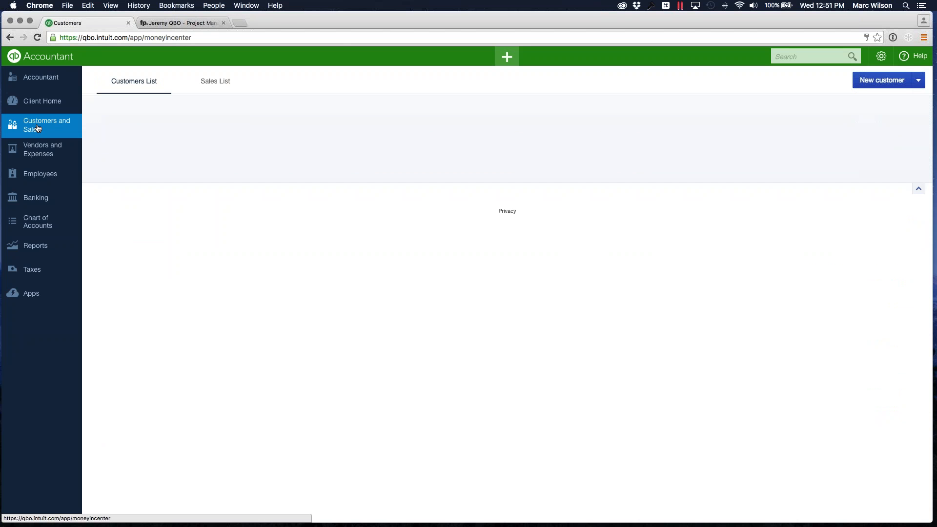
pyautogui.click(168, 23)
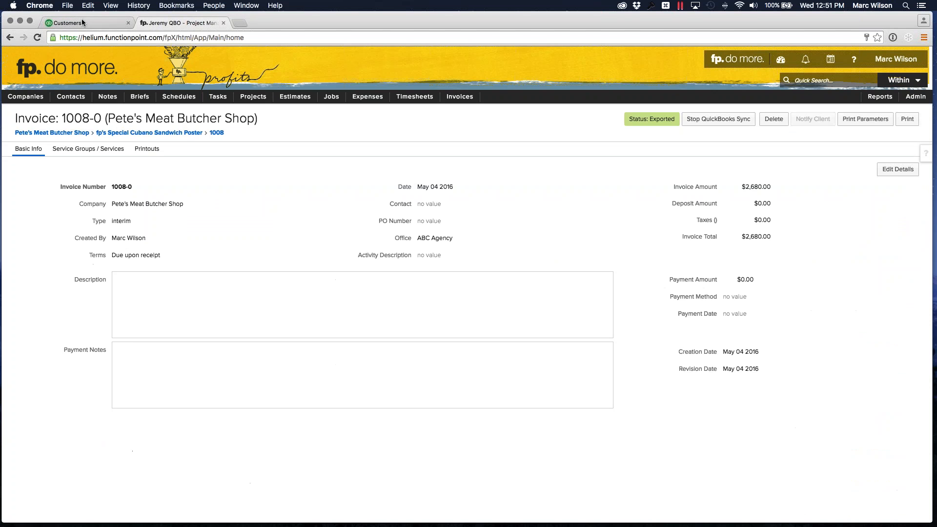
pyautogui.click(83, 23)
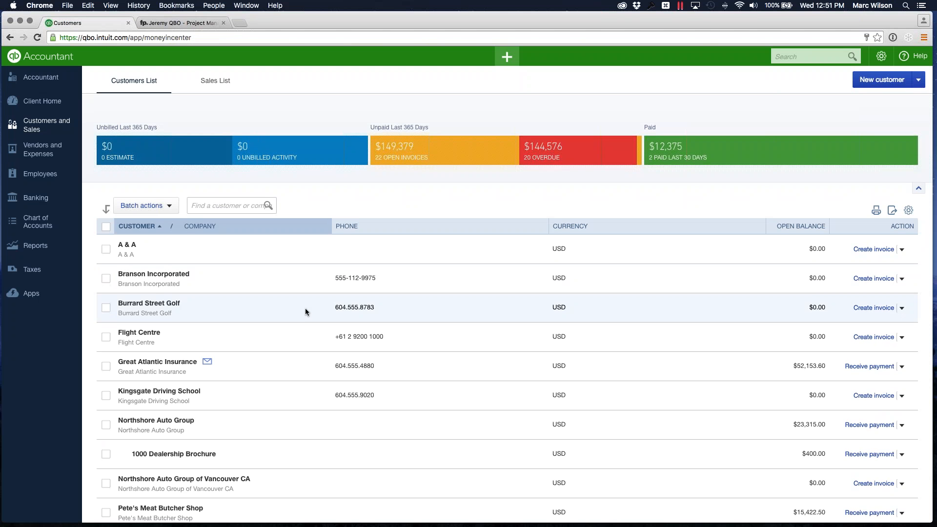
pyautogui.scroll(-4, 296, 308)
pyautogui.click(297, 328)
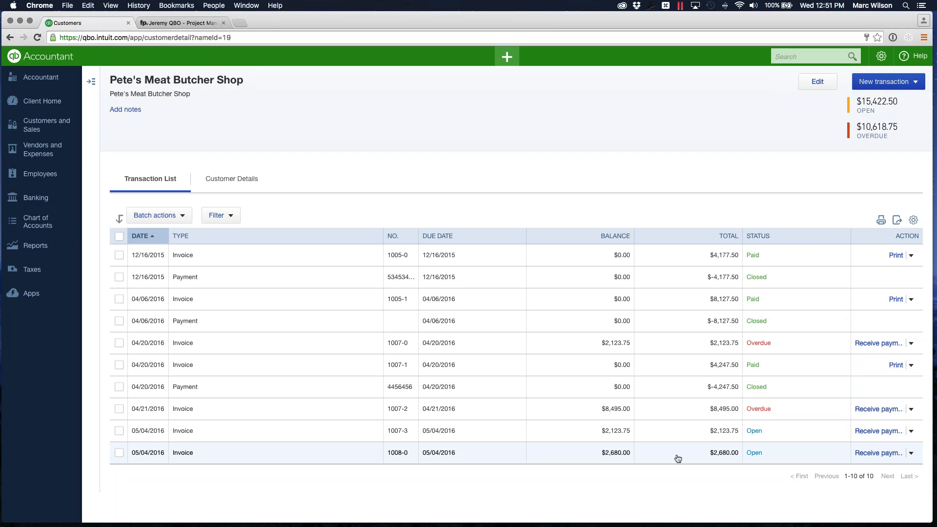
# - Receive full payment for invoice 1008-0 with payment method Check and reference number 5467816, and save it
pyautogui.click(890, 455)
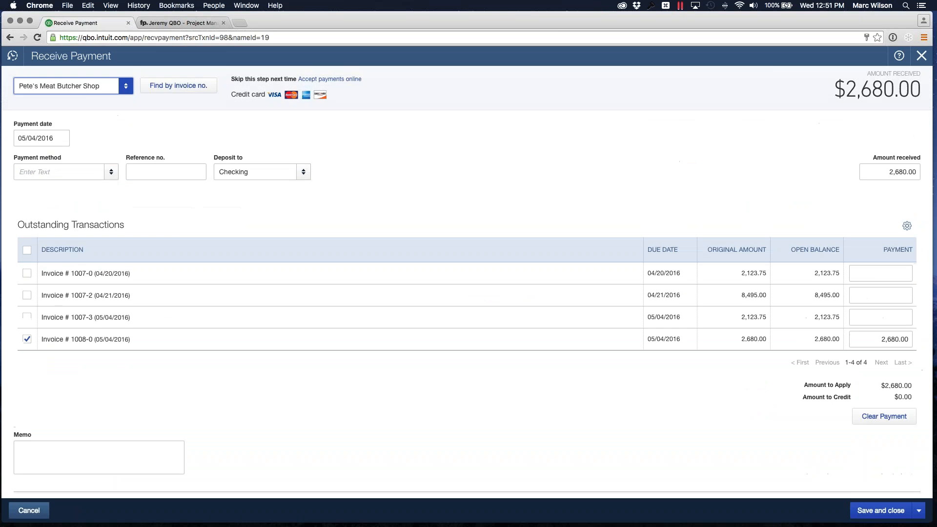
pyautogui.click(169, 172)
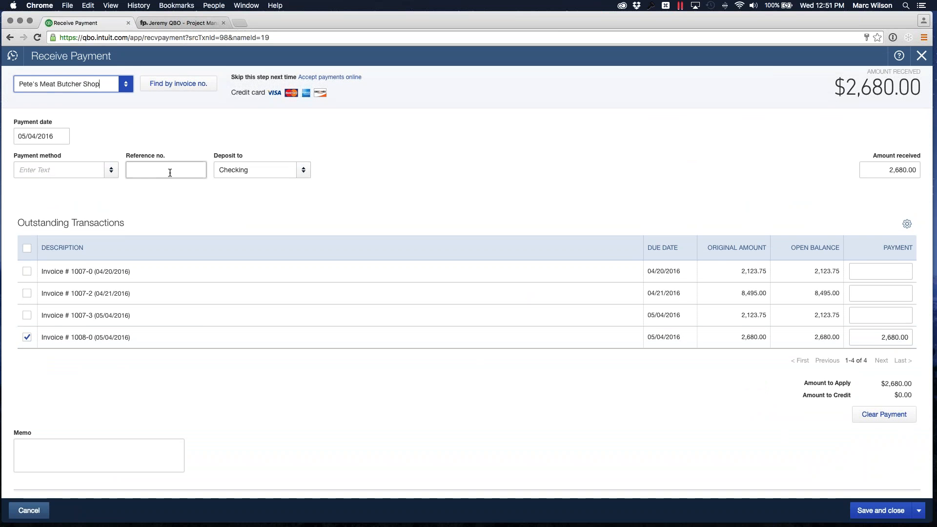
pyautogui.click(64, 169)
pyautogui.click(48, 223)
pyautogui.click(172, 168)
pyautogui.write('5467816')
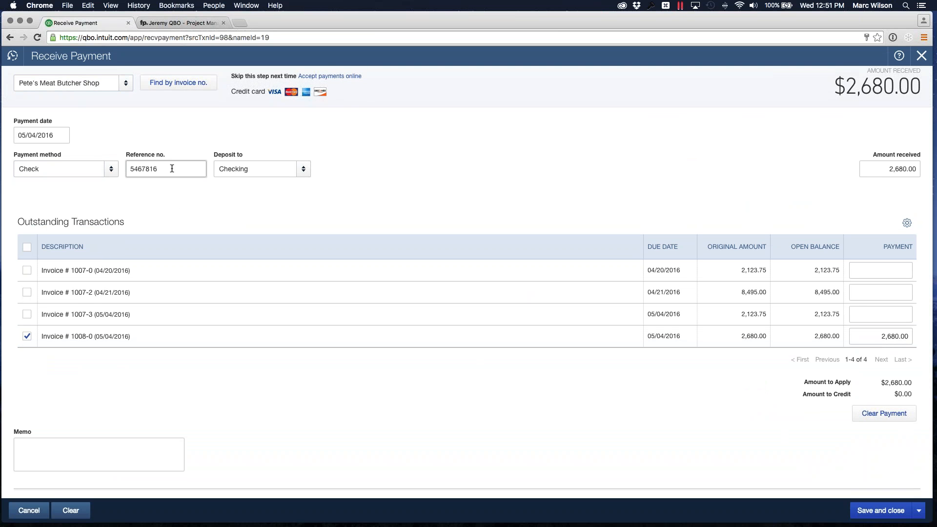
pyautogui.click(626, 161)
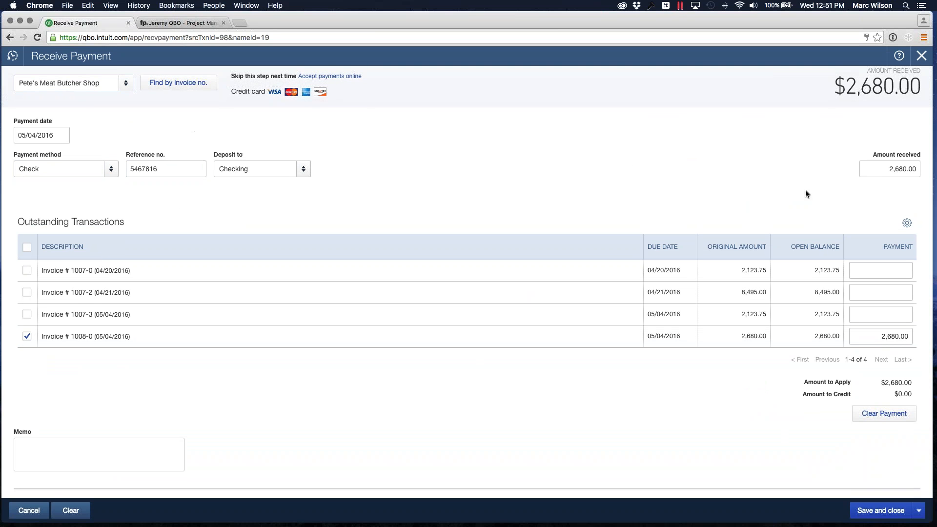
pyautogui.click(885, 513)
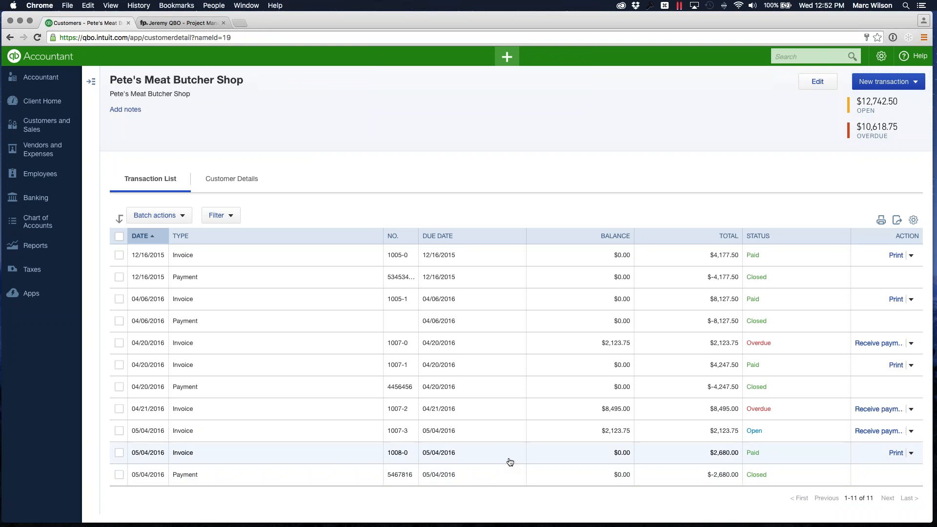
# - Switch to Function Point and perform a full sync with QuickBooks from the QuickBooks integration setup, closing the sync dialog once complete
pyautogui.click(174, 24)
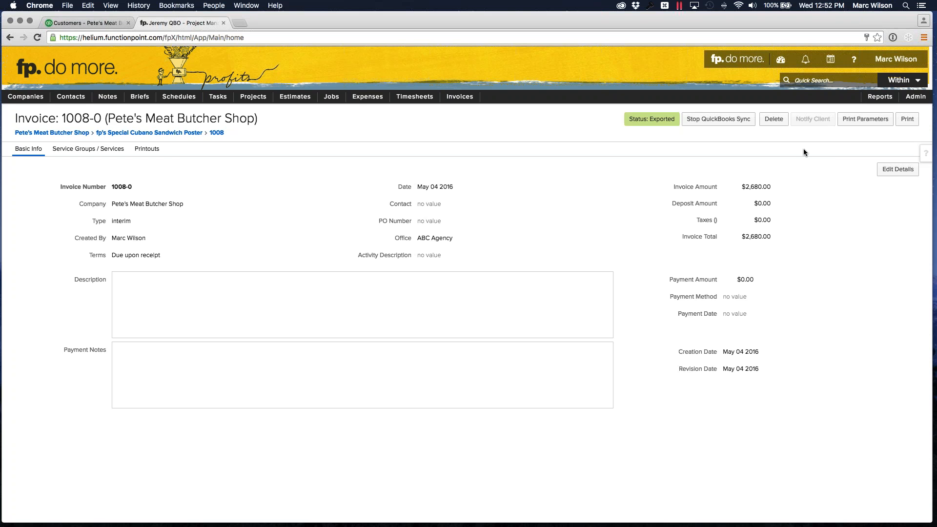
pyautogui.moveTo(915, 97)
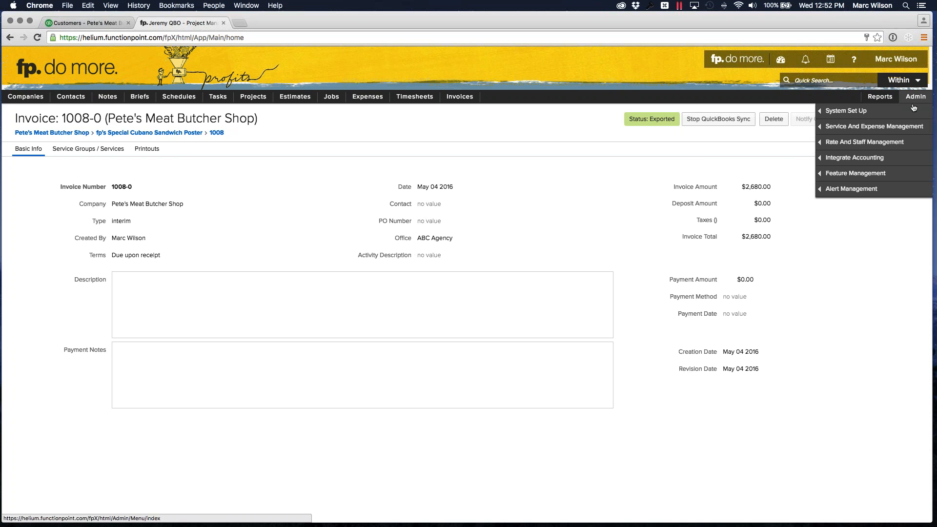
pyautogui.moveTo(853, 158)
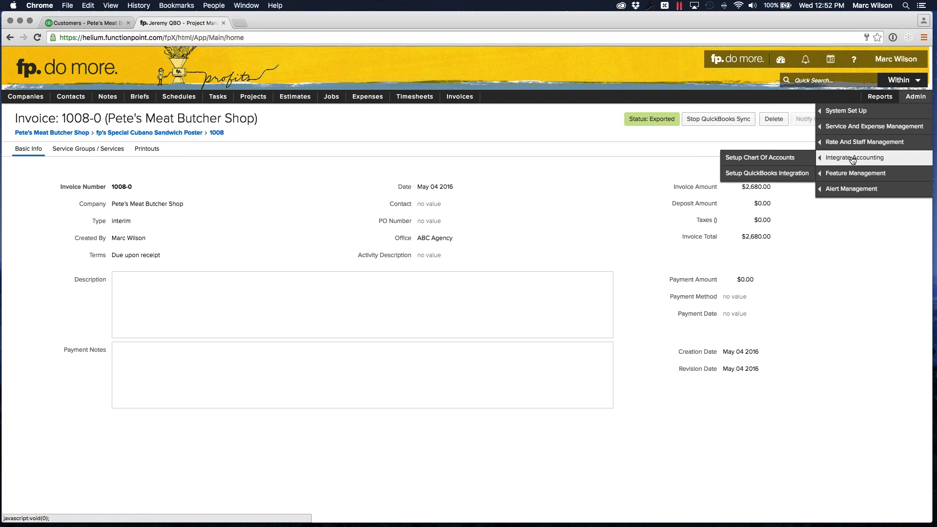
pyautogui.click(763, 174)
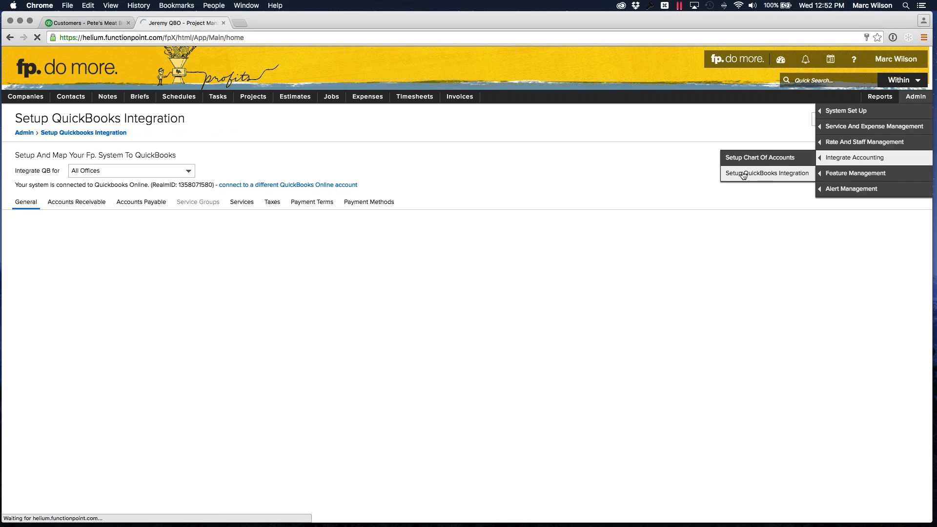
pyautogui.click(855, 122)
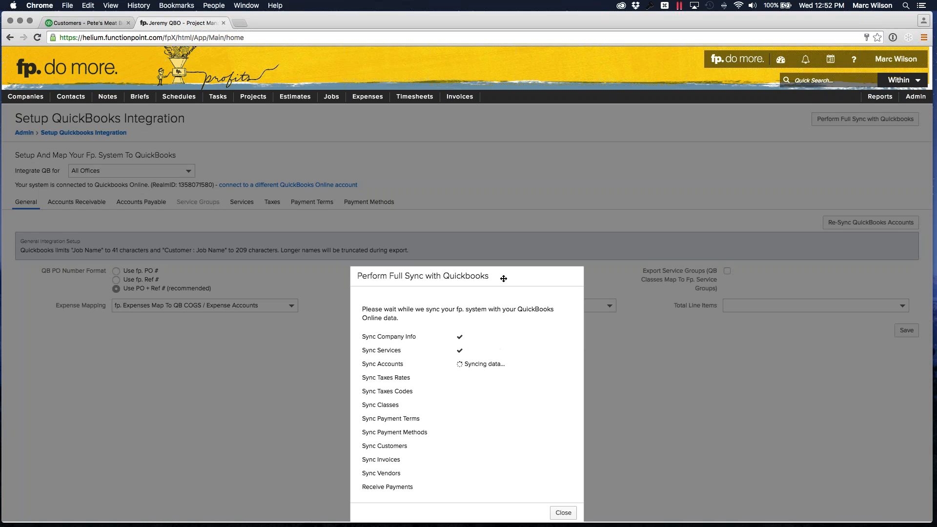
pyautogui.moveTo(503, 279); pyautogui.dragTo(490, 175)
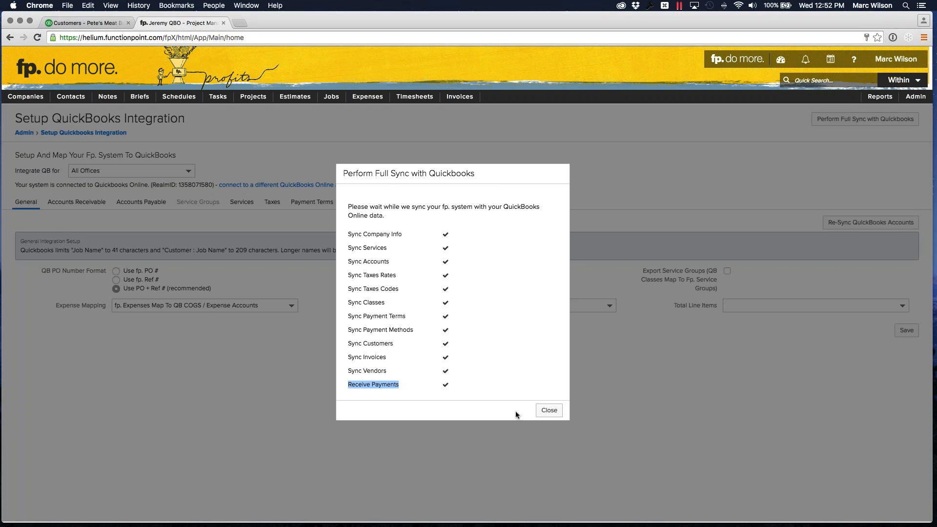
pyautogui.click(548, 410)
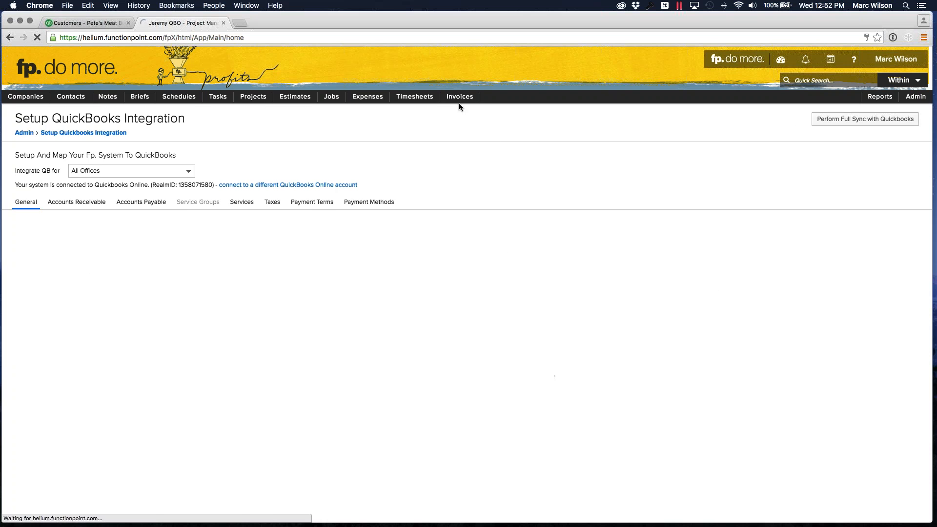
# - Reopen invoice 1008-0 and check its payment amount, method and date
pyautogui.moveTo(460, 100)
pyautogui.moveTo(478, 127)
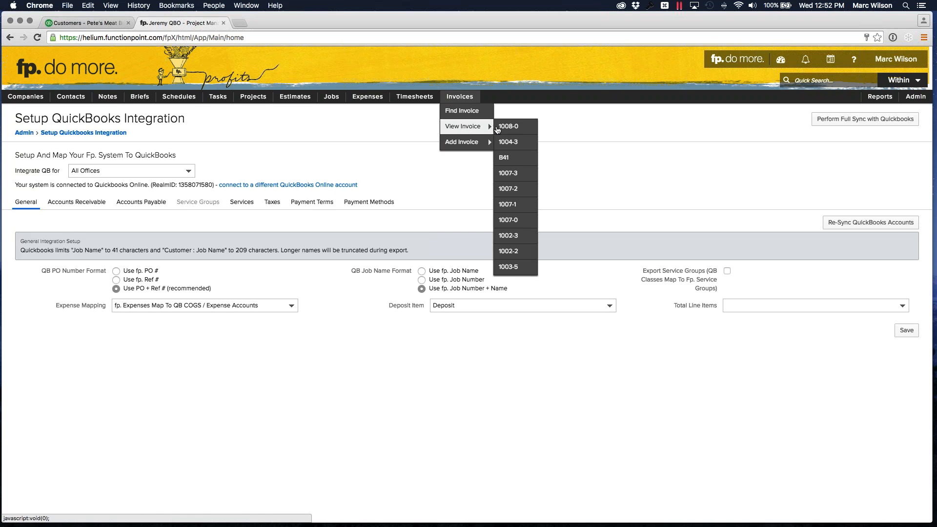
pyautogui.click(526, 129)
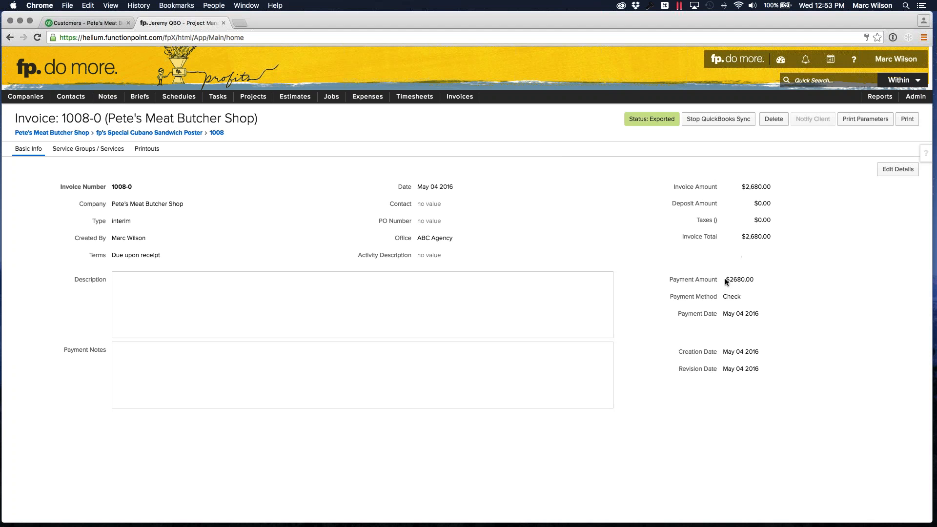
pyautogui.moveTo(726, 282); pyautogui.dragTo(758, 282)
pyautogui.click(419, 236)
# - Open the invoices of job 1008 and check the payment status and balance of invoice 1008-0
pyautogui.click(168, 134)
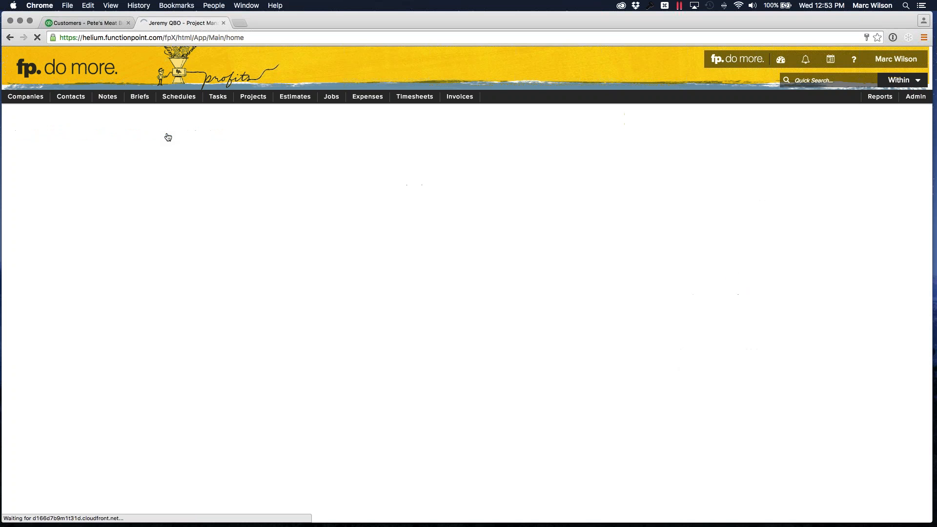
pyautogui.click(334, 150)
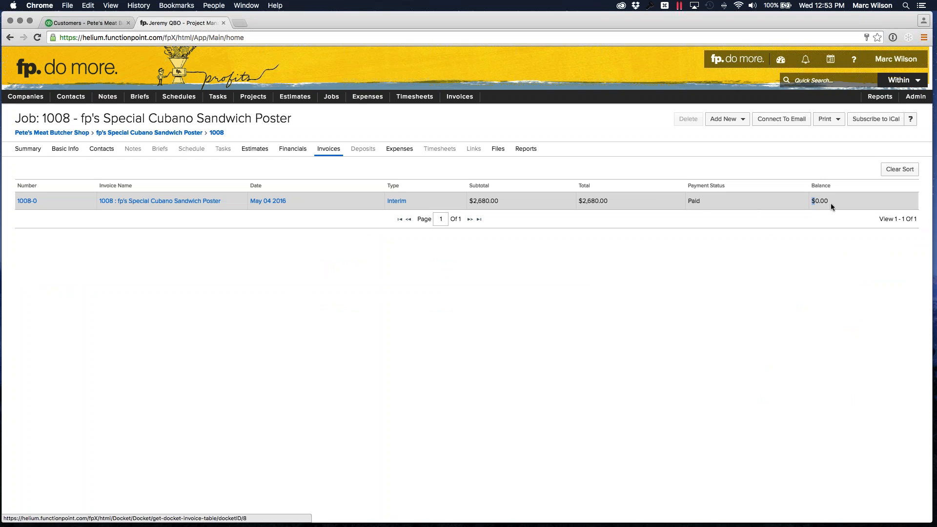
pyautogui.click(698, 202)
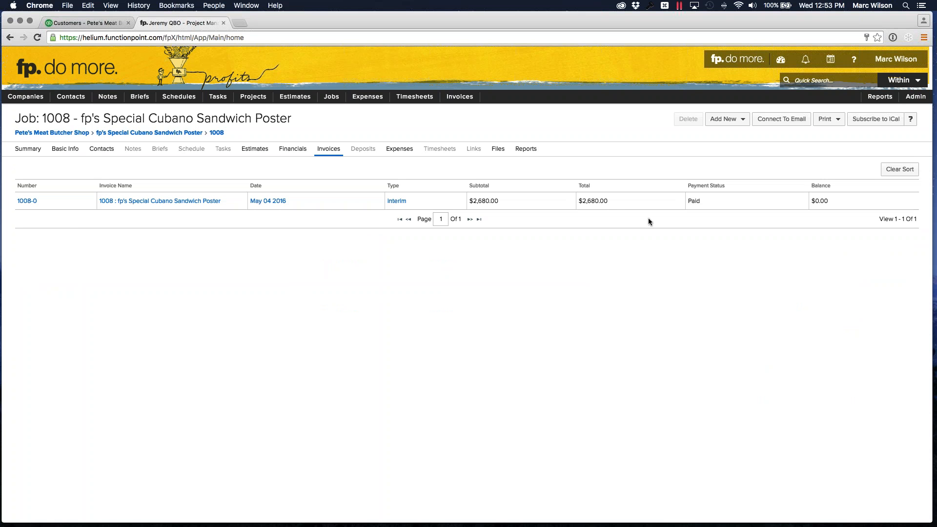
# - Switch to the Windows 7 virtual machine in Parallels Desktop and open Function Point invoice 1011-0 for Trees Organic Coffee
pyautogui.moveTo(355, 526)
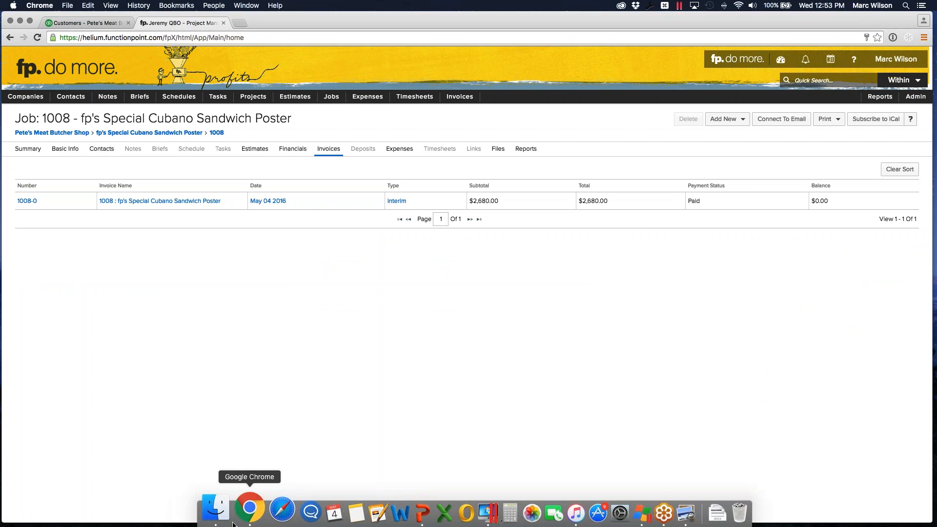
pyautogui.click(468, 514)
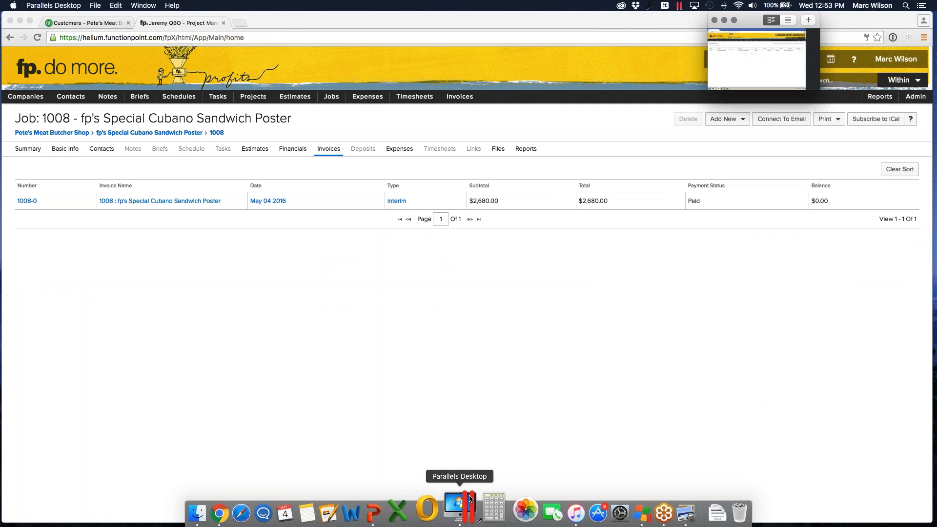
pyautogui.moveTo(936, 54); pyautogui.dragTo(352, 24)
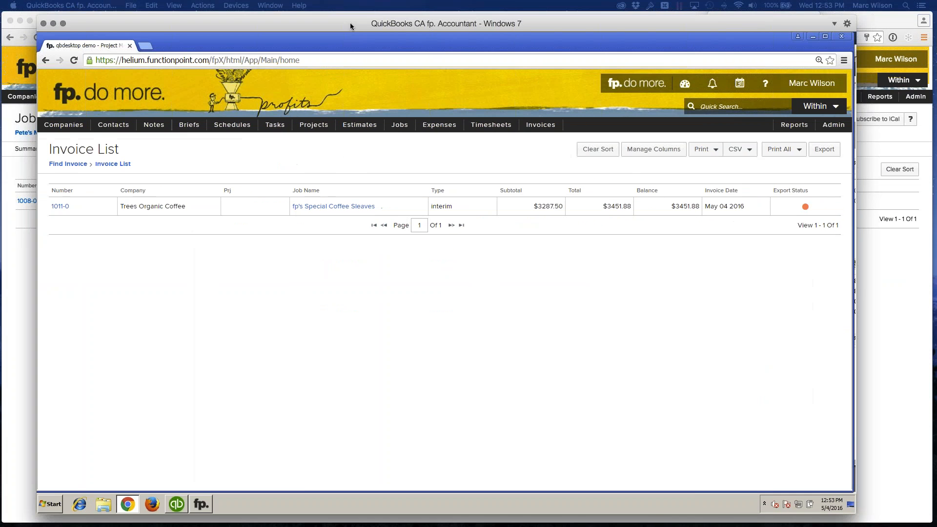
pyautogui.moveTo(541, 125)
pyautogui.moveTo(546, 158)
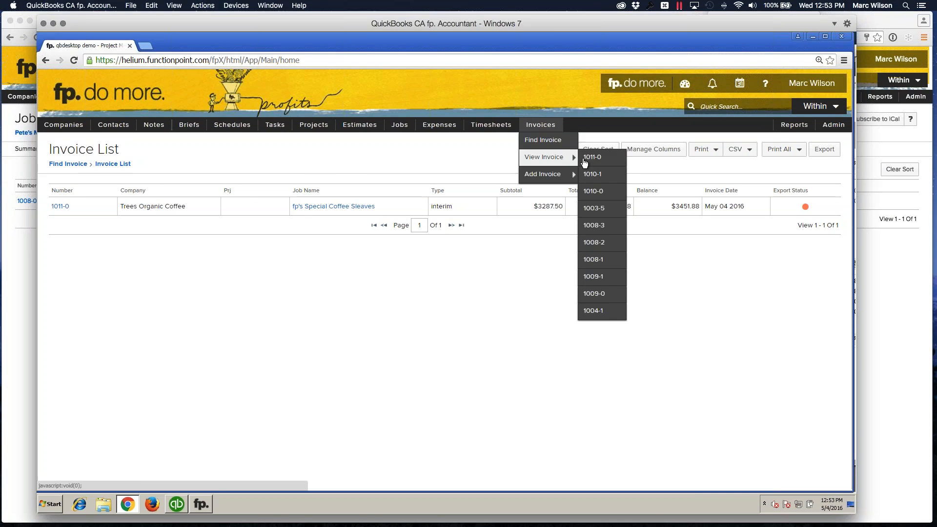
pyautogui.click(609, 158)
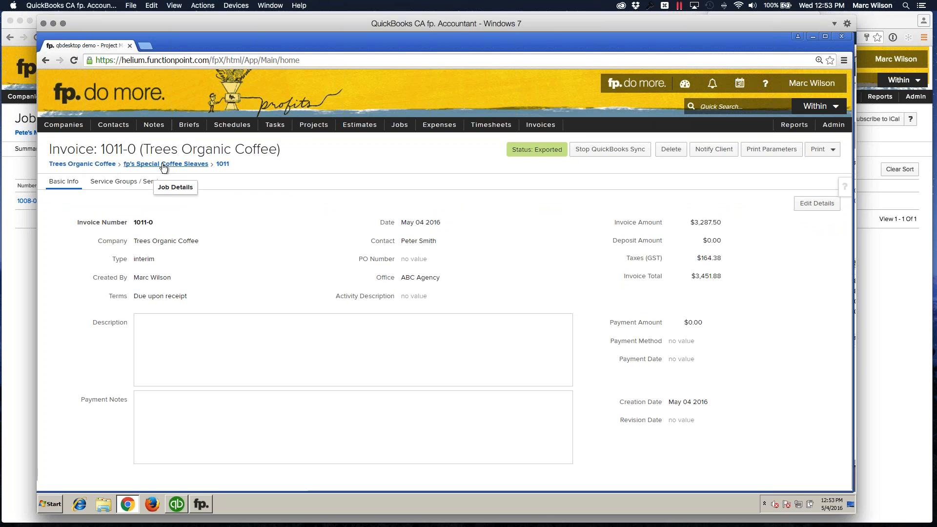
# - Switch to QuickBooks Premier and open invoice 1011-0 from the Trees Organic Coffee customer record
pyautogui.click(176, 511)
pyautogui.click(68, 183)
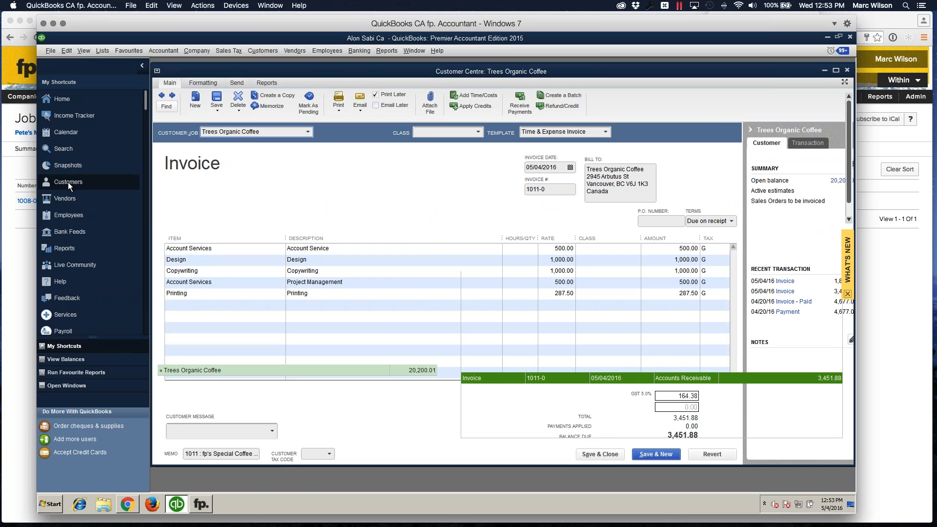
pyautogui.doubleClick(527, 378)
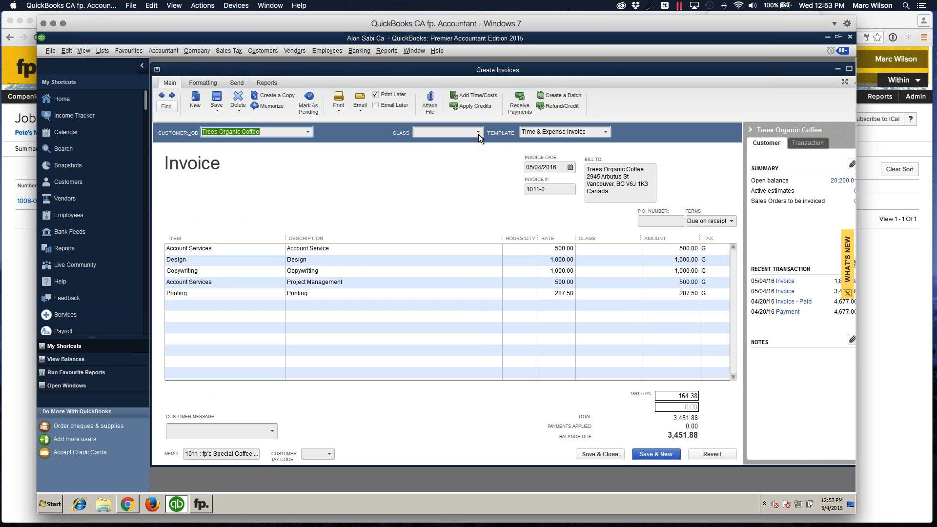
# - Receive full payment for invoice 1011-0 by cheque with cheque number 464546456, and save it
pyautogui.click(520, 103)
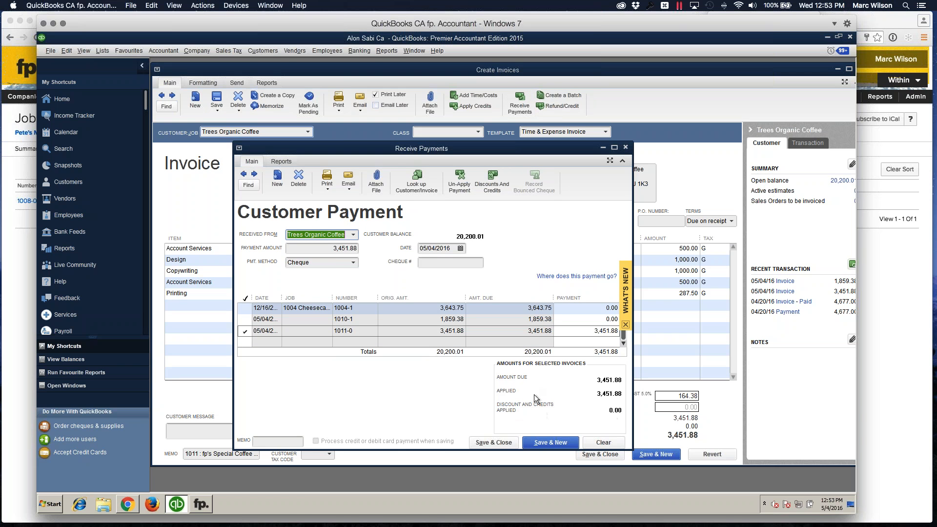
pyautogui.click(448, 263)
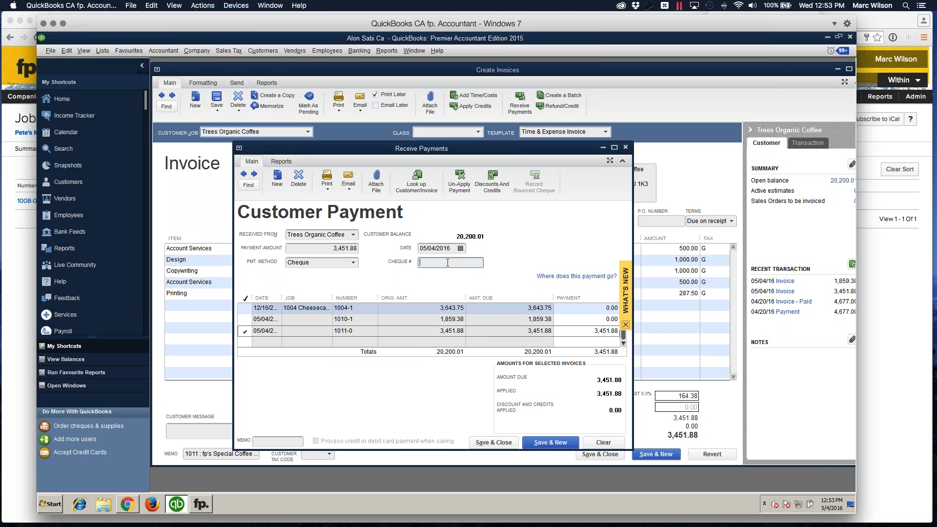
pyautogui.write('464546456')
pyautogui.click(493, 442)
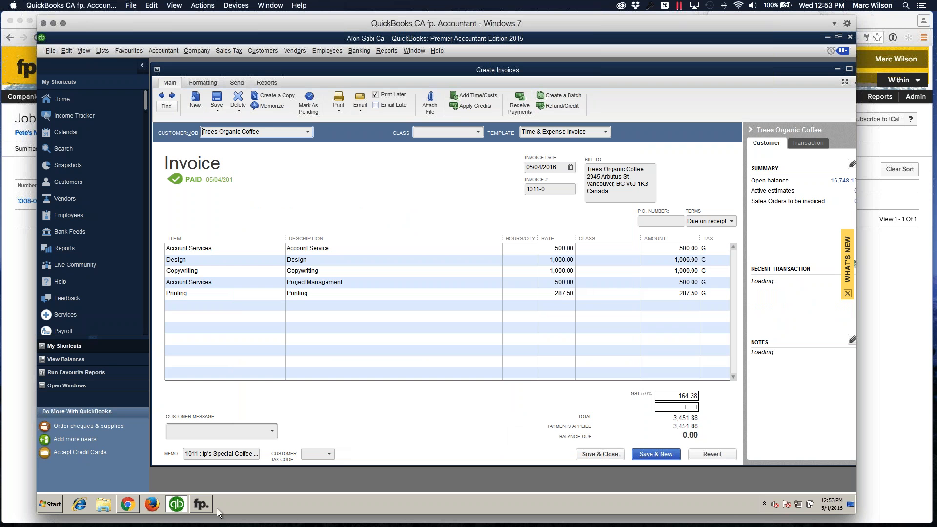
# - Synchronize QuickBooks with Function Point through fp. Accountant, and reopen invoice 1011-0 in Function Point to check its payment details
pyautogui.click(200, 504)
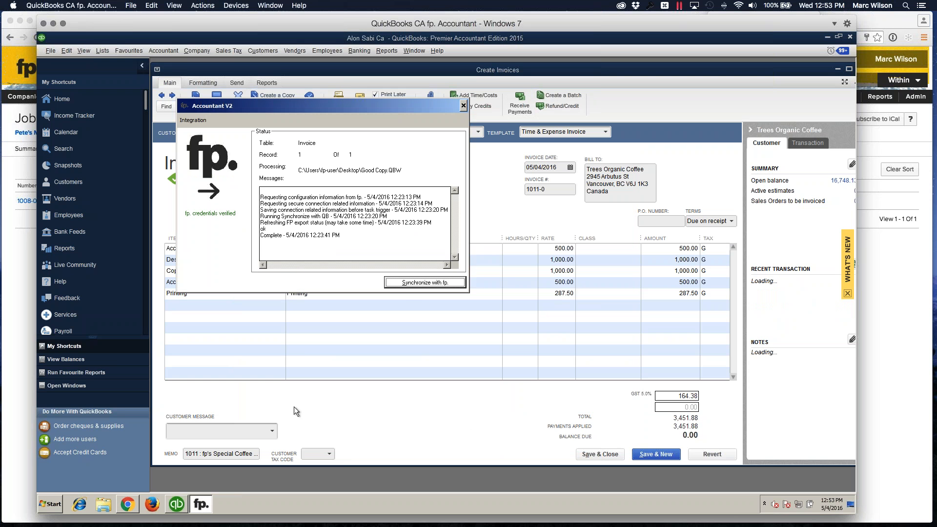
pyautogui.click(413, 283)
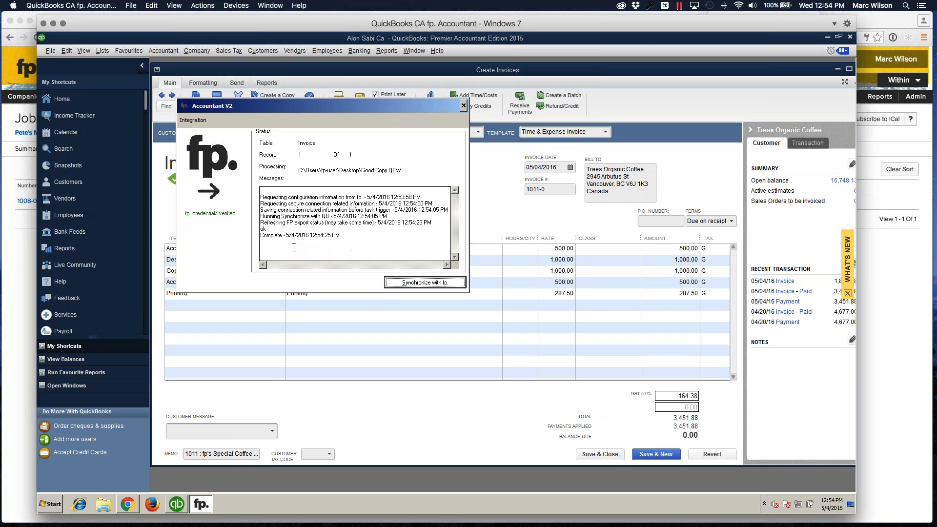
pyautogui.click(129, 509)
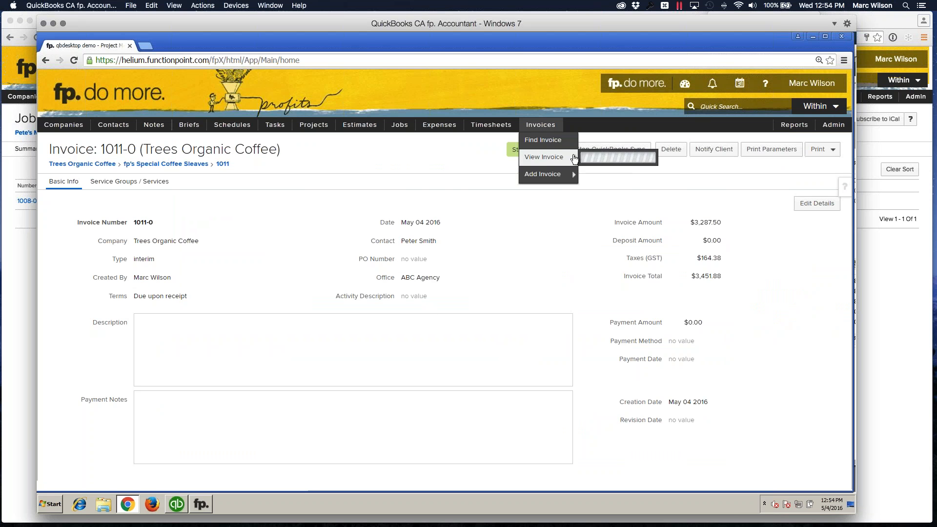
pyautogui.click(576, 144)
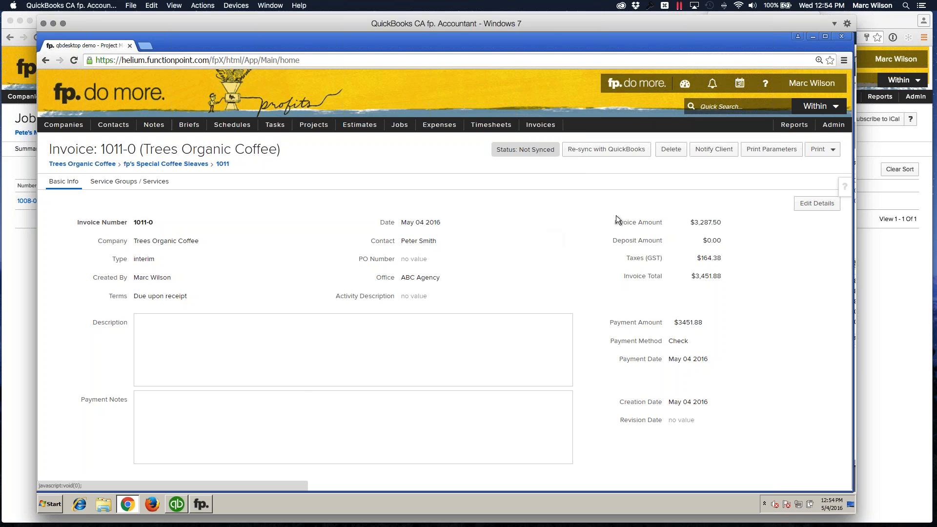
# - Re-sync invoice 1011-0 with QuickBooks and run the fp. Accountant synchronization again
pyautogui.click(594, 152)
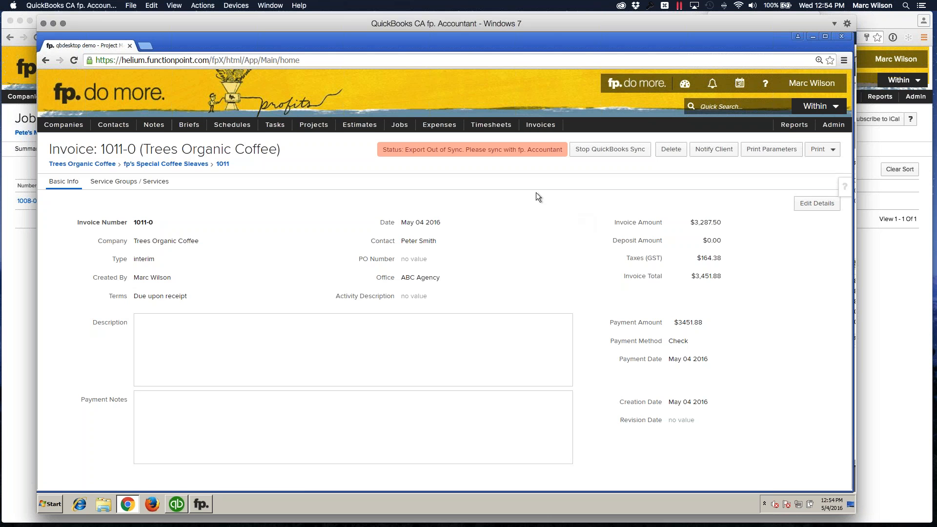
pyautogui.click(197, 504)
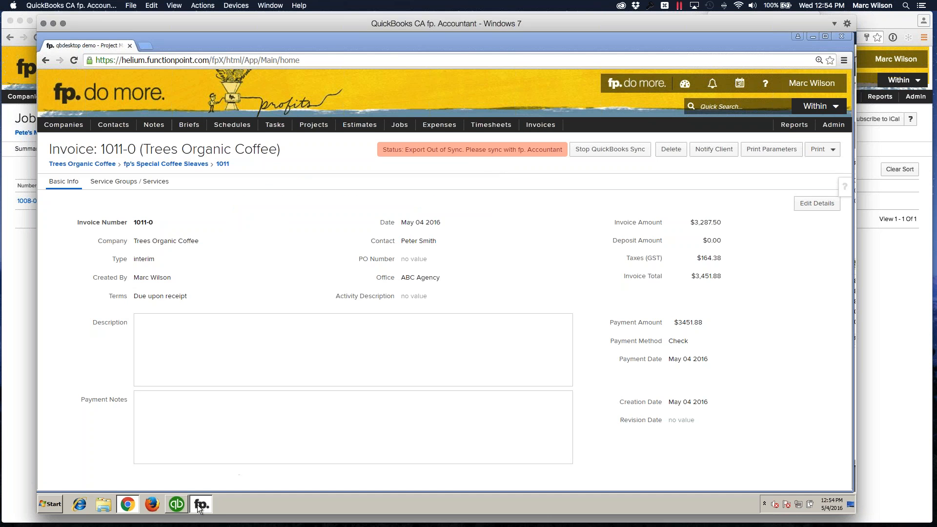
pyautogui.click(528, 262)
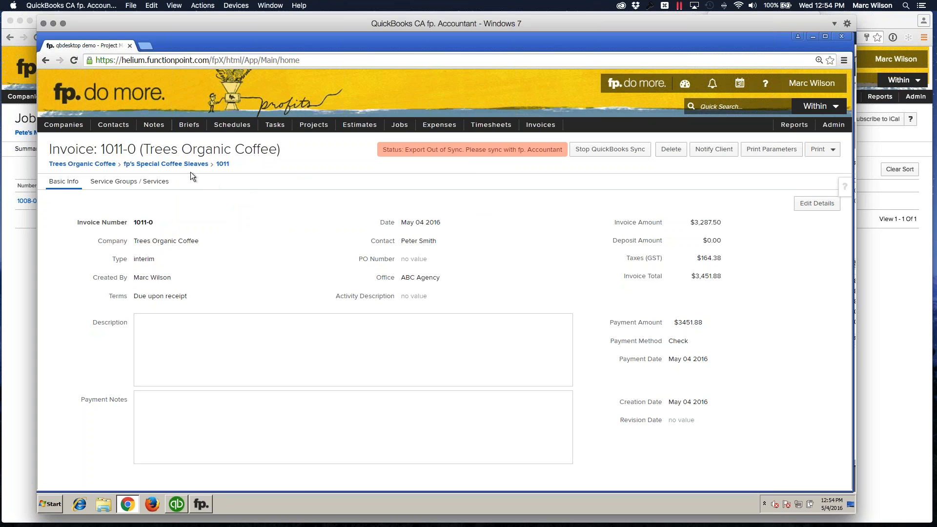
pyautogui.moveTo(541, 125)
pyautogui.moveTo(543, 156)
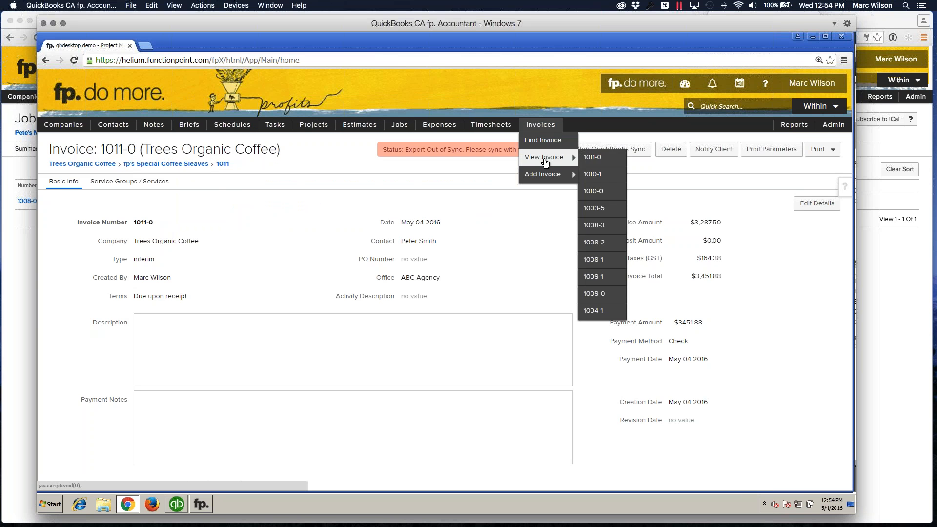
pyautogui.click(606, 157)
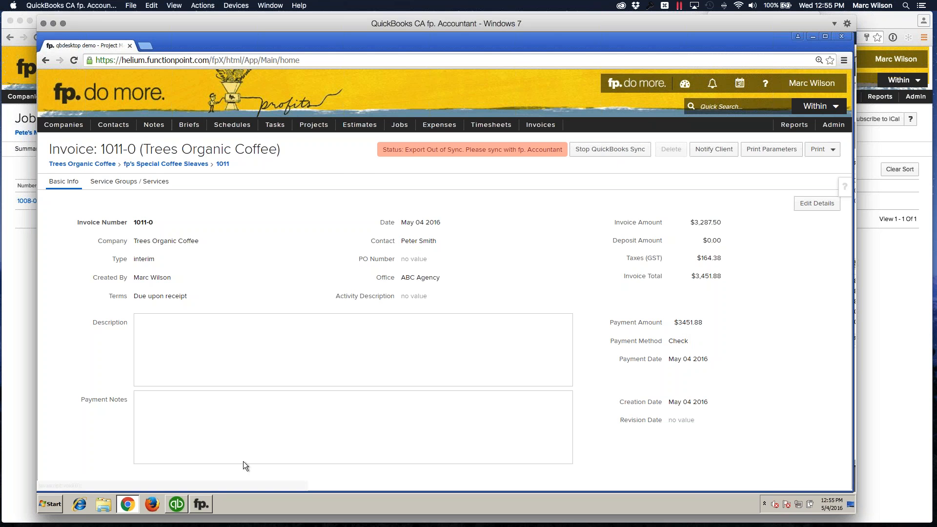
pyautogui.click(201, 504)
pyautogui.click(402, 283)
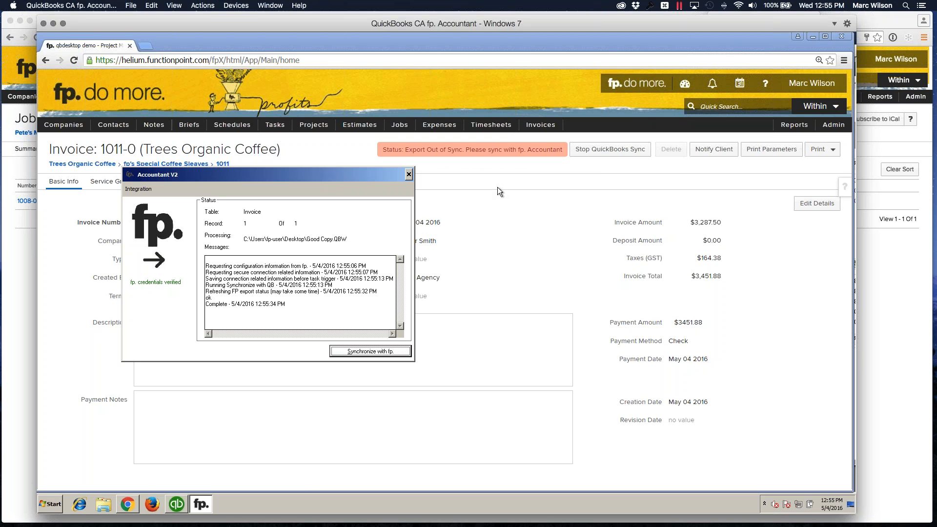
# - Reopen invoice 1011-0 in Function Point to check its export status, and switch back to its QuickBooks invoice
pyautogui.moveTo(541, 125)
pyautogui.moveTo(545, 156)
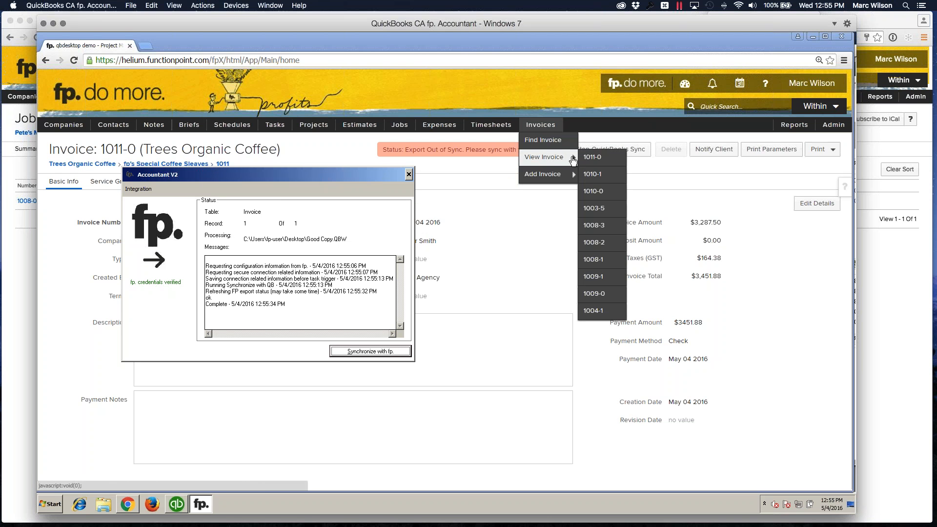
pyautogui.click(605, 158)
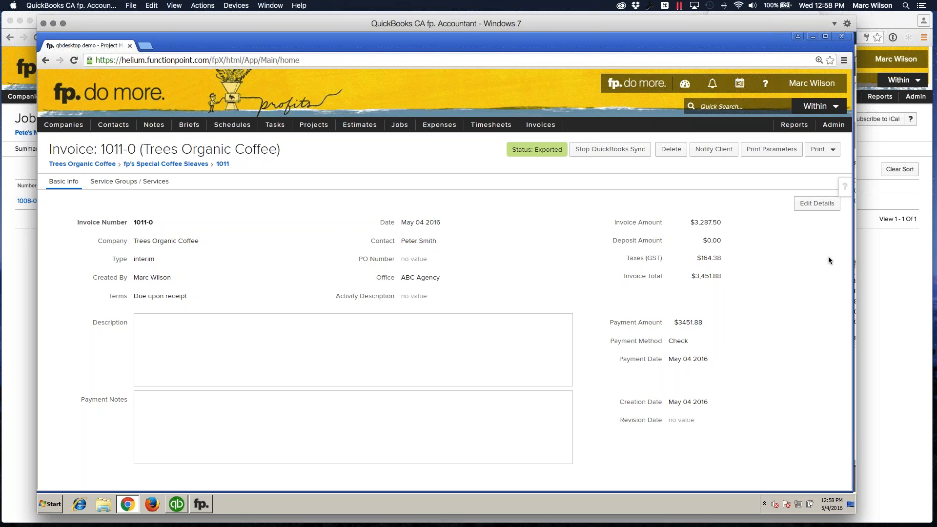
pyautogui.click(175, 506)
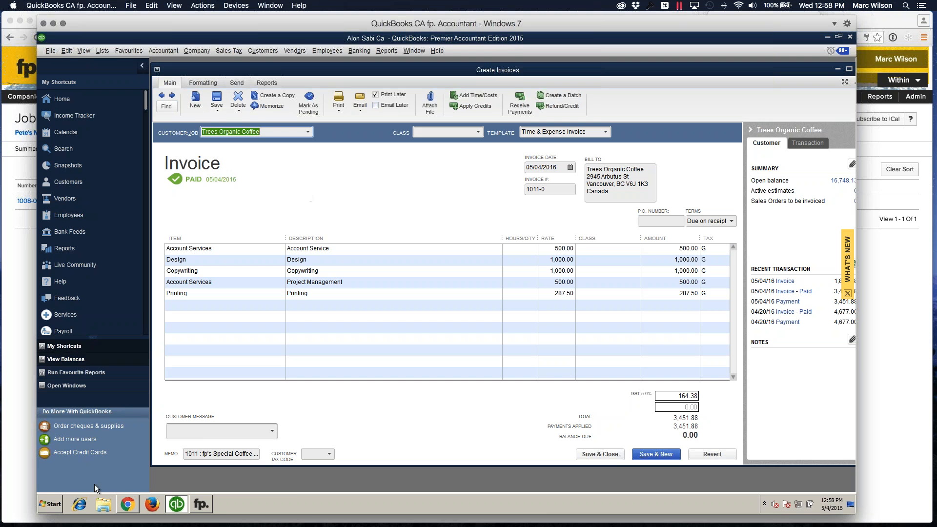
# - Switch to QuickBooks Online in Chrome and open Pete's Meat Butcher Shop's invoice 1008-0 to review its line items
pyautogui.click(244, 512)
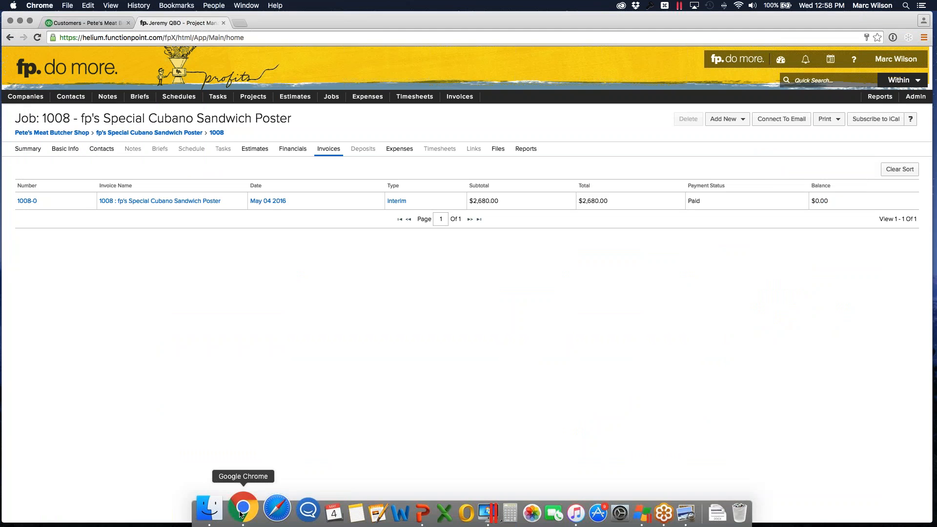
pyautogui.click(75, 23)
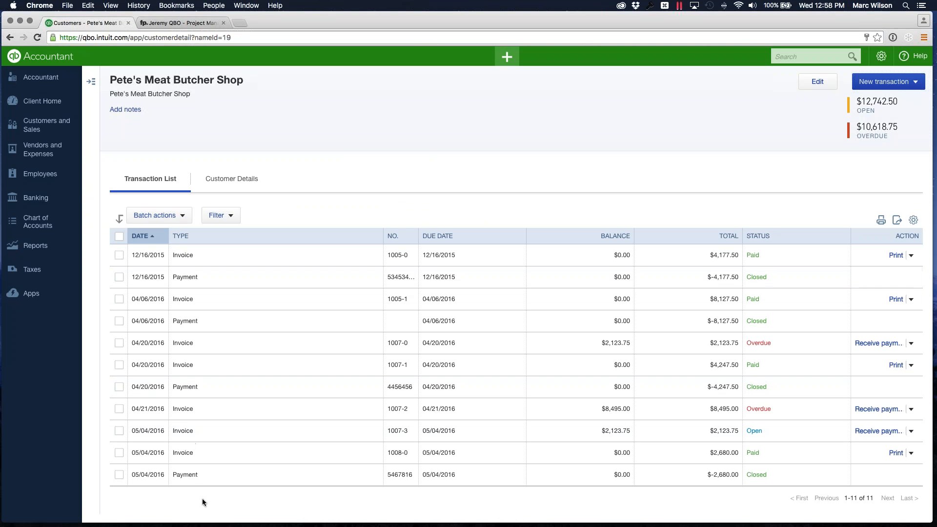
pyautogui.click(183, 456)
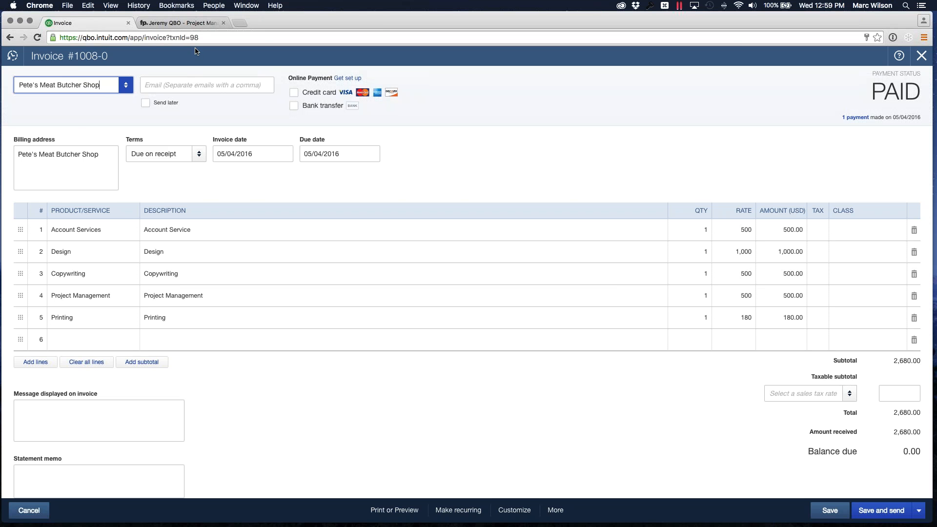
# - Switch to Function Point and examine the service groups and services of invoice 1008-0, including the Account Service and Printing lines
pyautogui.click(178, 23)
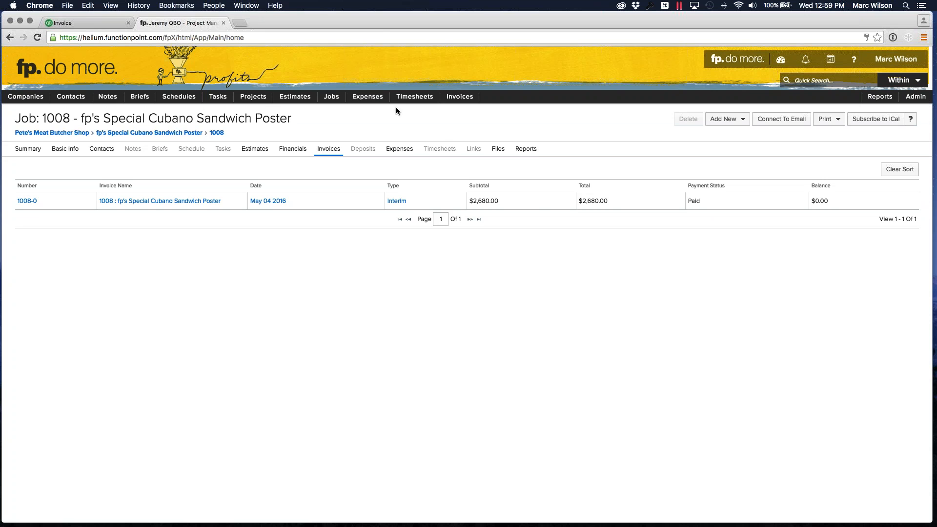
pyautogui.moveTo(460, 97)
pyautogui.moveTo(464, 126)
pyautogui.click(521, 128)
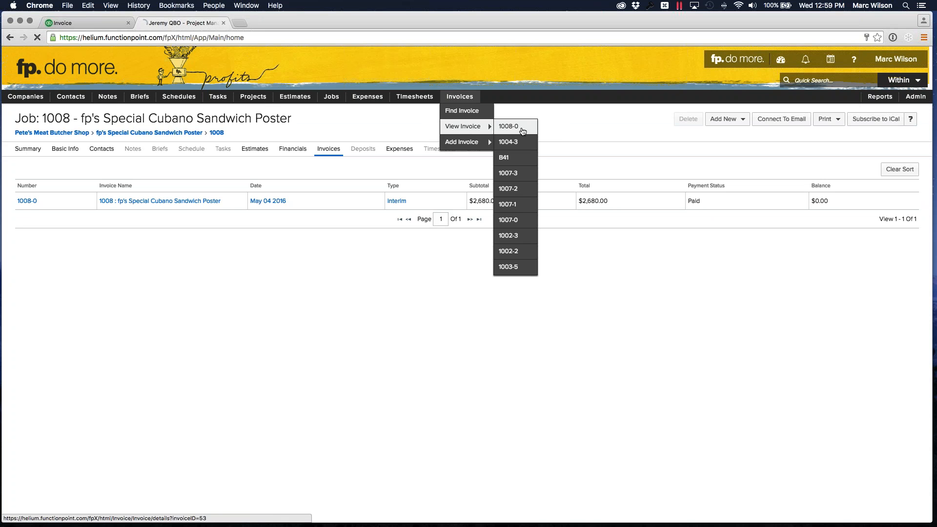
pyautogui.click(80, 149)
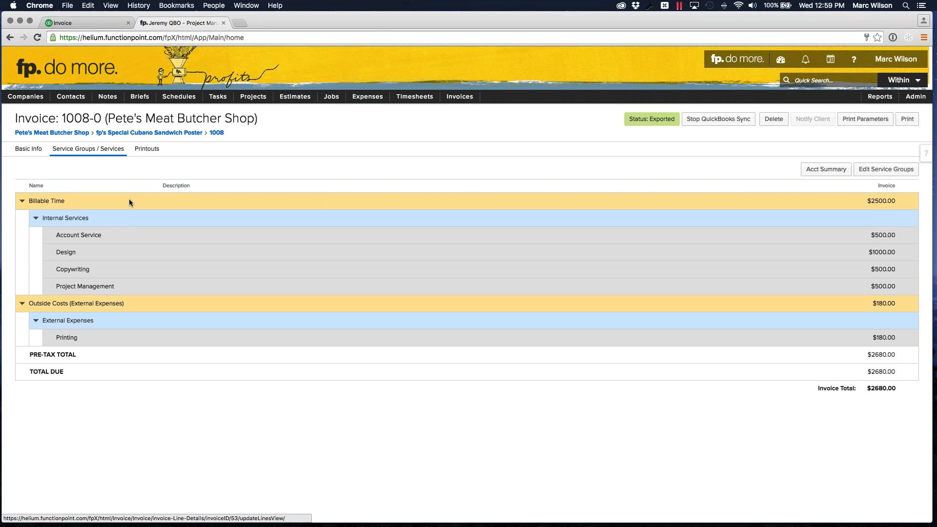
pyautogui.moveTo(56, 237); pyautogui.dragTo(103, 239)
pyautogui.moveTo(55, 337); pyautogui.dragTo(80, 338)
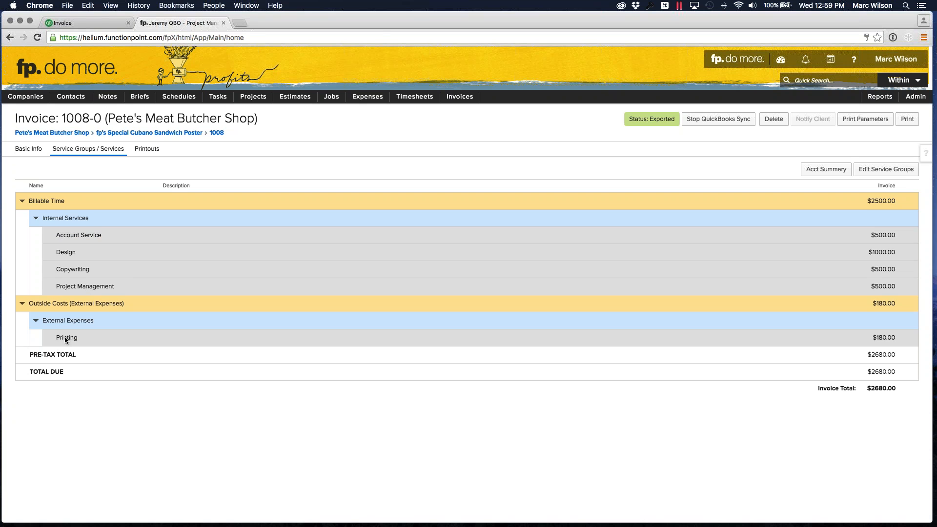
pyautogui.doubleClick(62, 235)
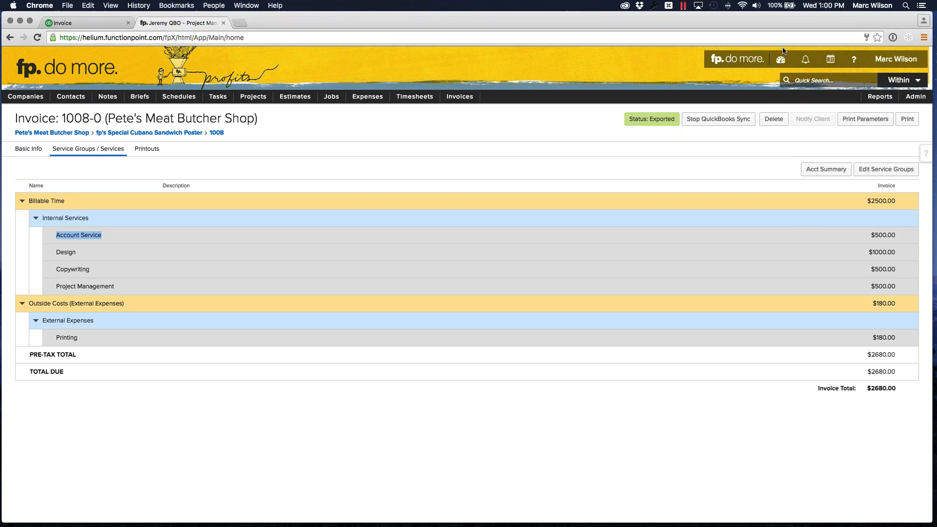
# - Open invoice 1007-0 and then invoice 1007-3, and display the service groups and services of invoice 1007-3
pyautogui.click(470, 124)
pyautogui.click(460, 96)
pyautogui.moveTo(462, 143)
pyautogui.moveTo(481, 127)
pyautogui.click(521, 220)
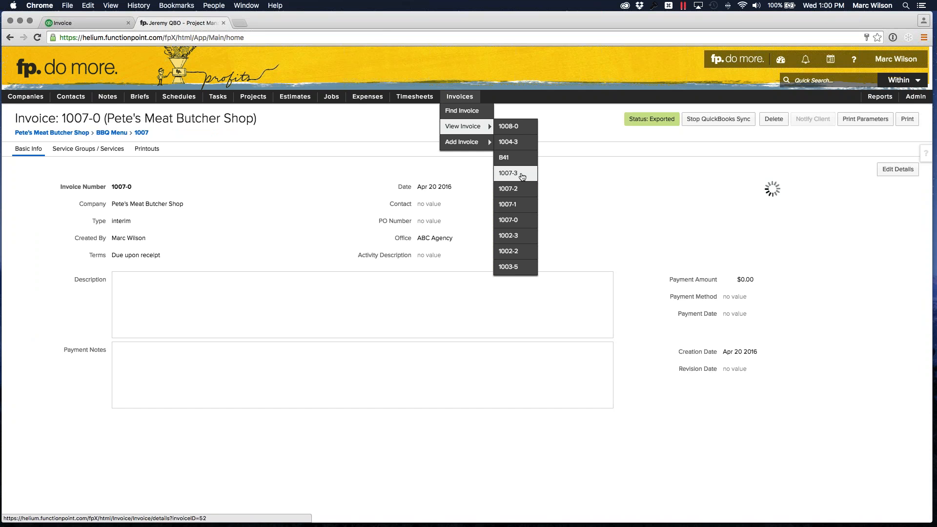
pyautogui.click(520, 173)
pyautogui.click(88, 149)
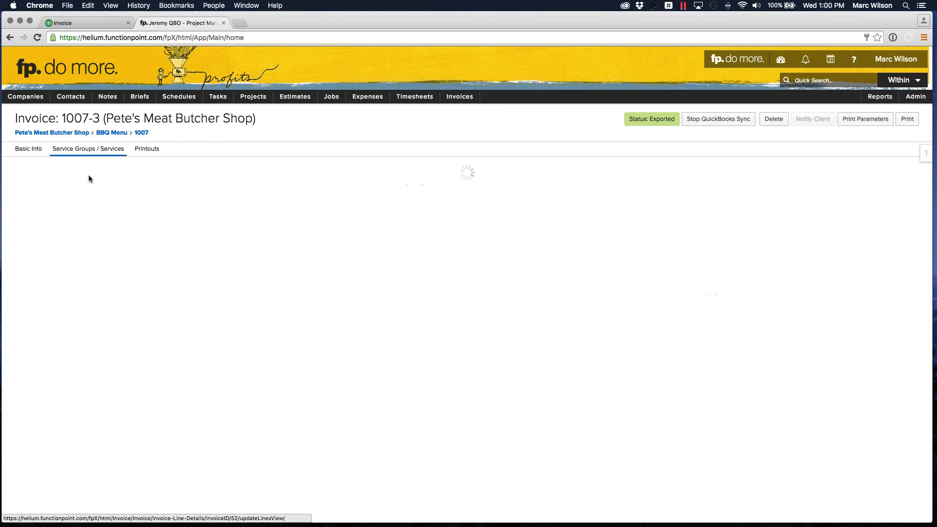